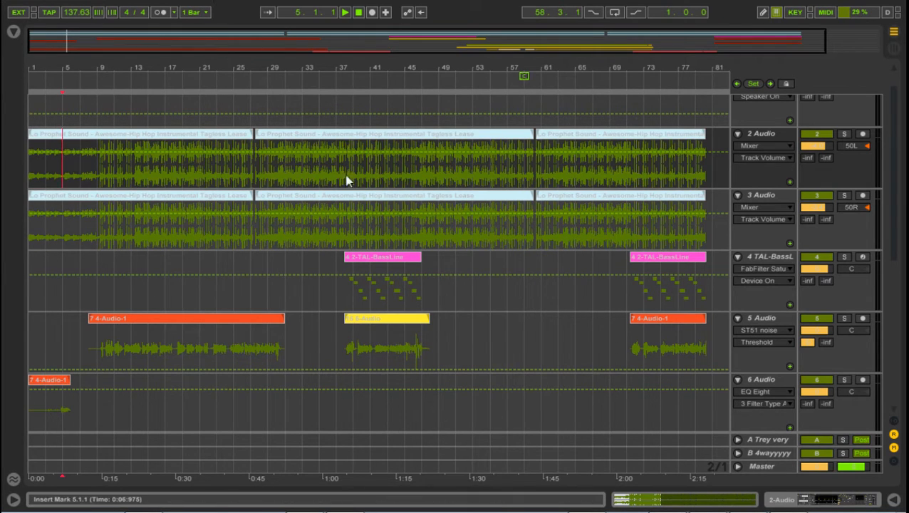
# - Look over the arrangement's vocal layers from 3 Audio down to 11 Audio, placing the insert marker at bars 1 and 29
pyautogui.scroll(-2, 168, 224)
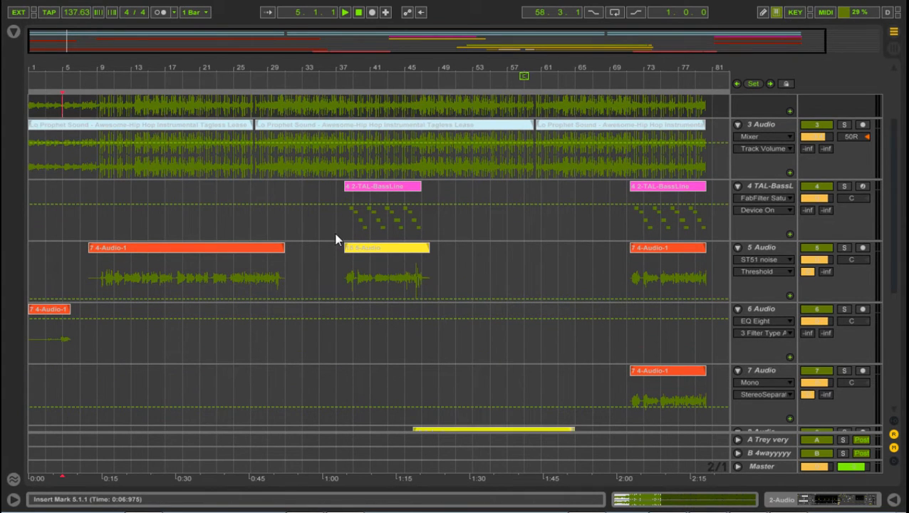
pyautogui.click(63, 245)
pyautogui.click(359, 12)
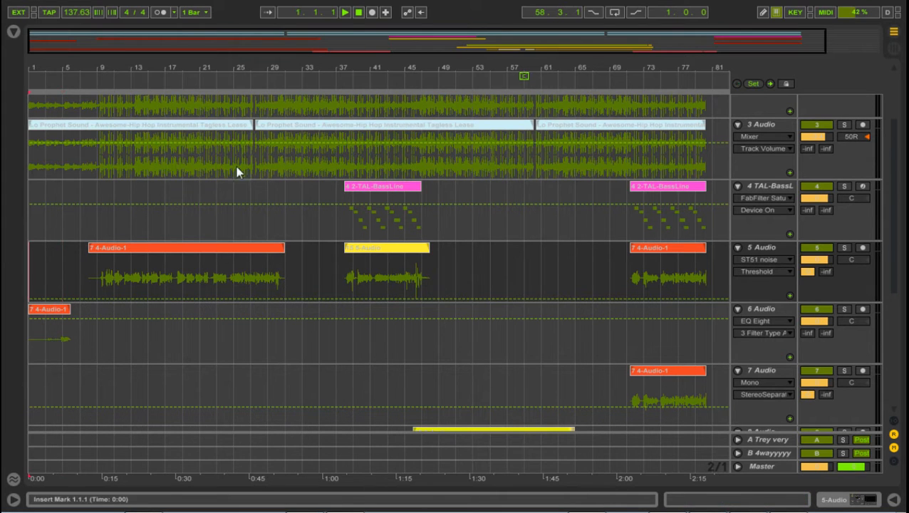
pyautogui.scroll(-3, 169, 213)
pyautogui.scroll(-1, 250, 207)
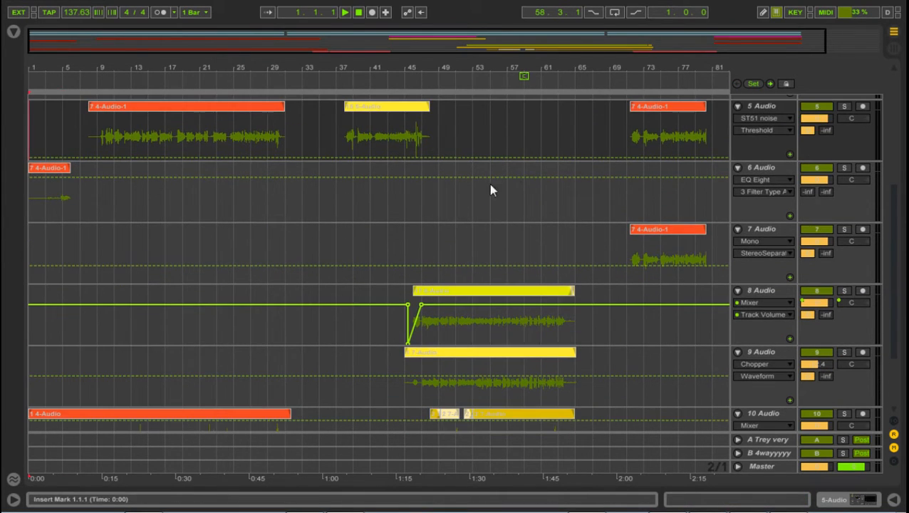
pyautogui.scroll(-2, 456, 227)
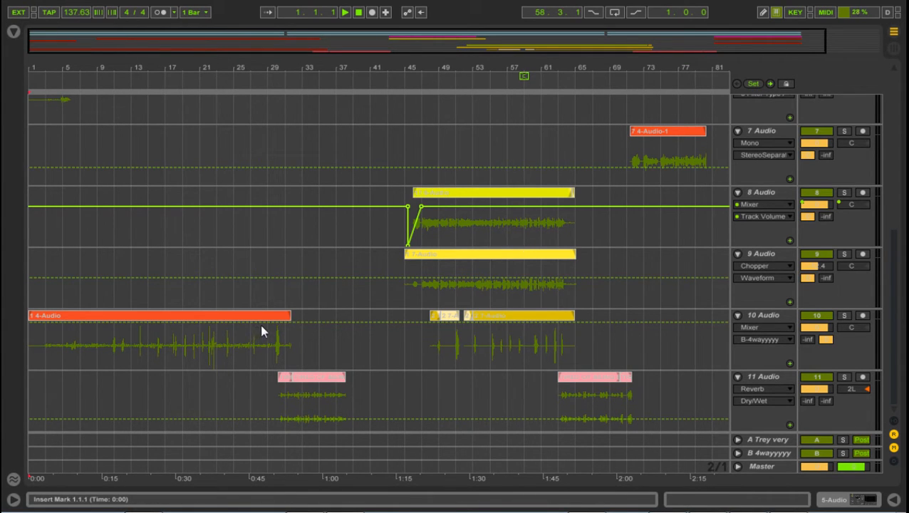
pyautogui.click(267, 402)
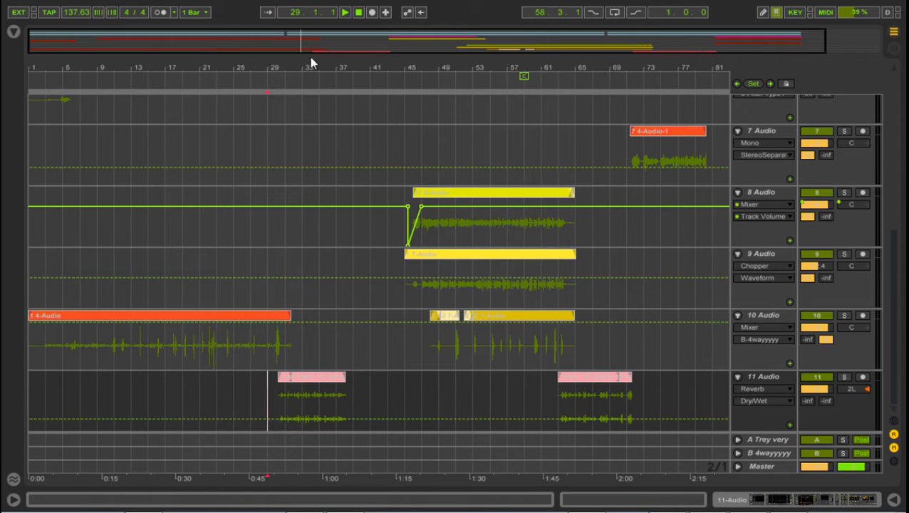
pyautogui.moveTo(311, 64)
pyautogui.mouseDown()
pyautogui.moveTo(312, 135)
pyautogui.moveTo(497, 93)
pyautogui.moveTo(293, 67)
pyautogui.mouseUp()
pyautogui.scroll(1, 164, 337)
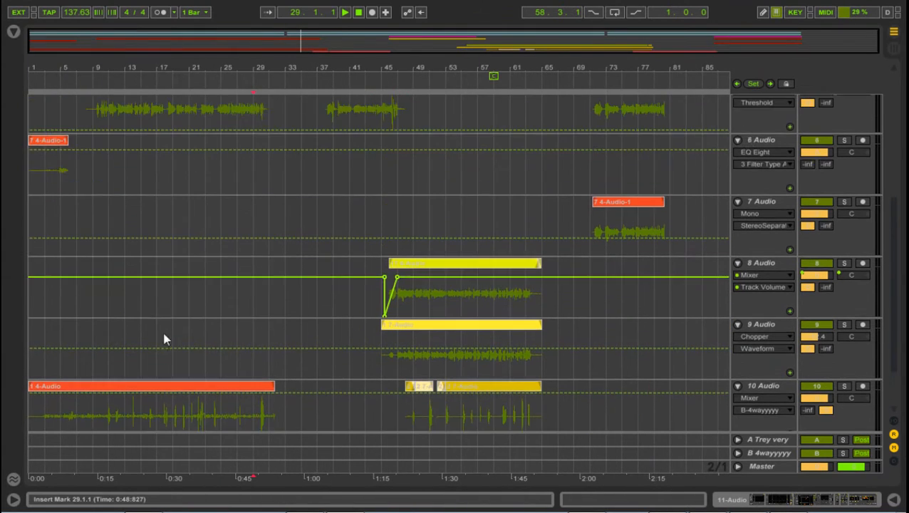
# - Examine the 10 Audio clips up close, marking bar 3 on the first clip and inspecting the clips around bar 53
pyautogui.scroll(-1, 162, 271)
pyautogui.scroll(-1, 162, 275)
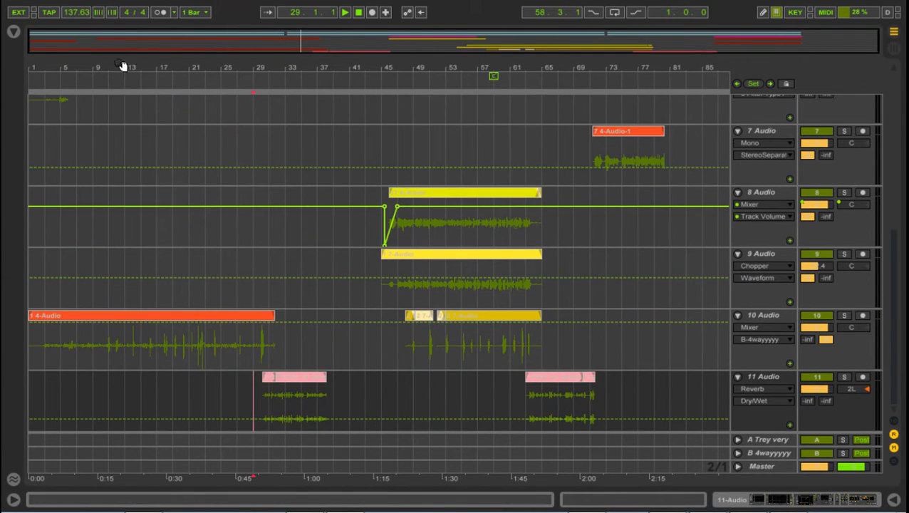
pyautogui.moveTo(77, 65); pyautogui.dragTo(117, 334)
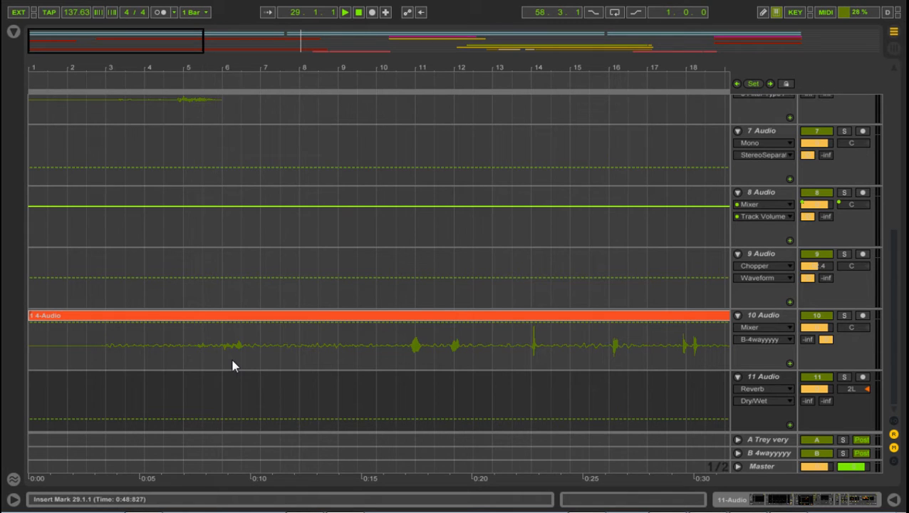
pyautogui.click(106, 345)
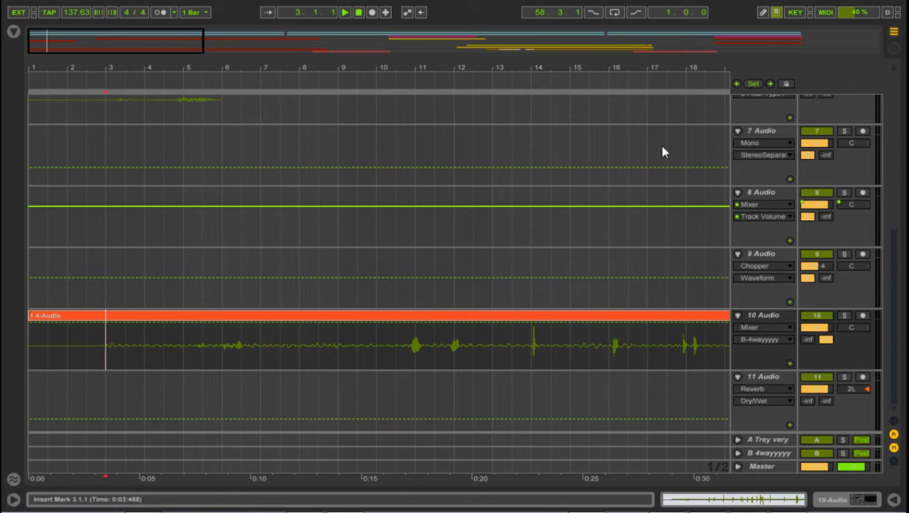
pyautogui.moveTo(663, 77); pyautogui.dragTo(160, 77)
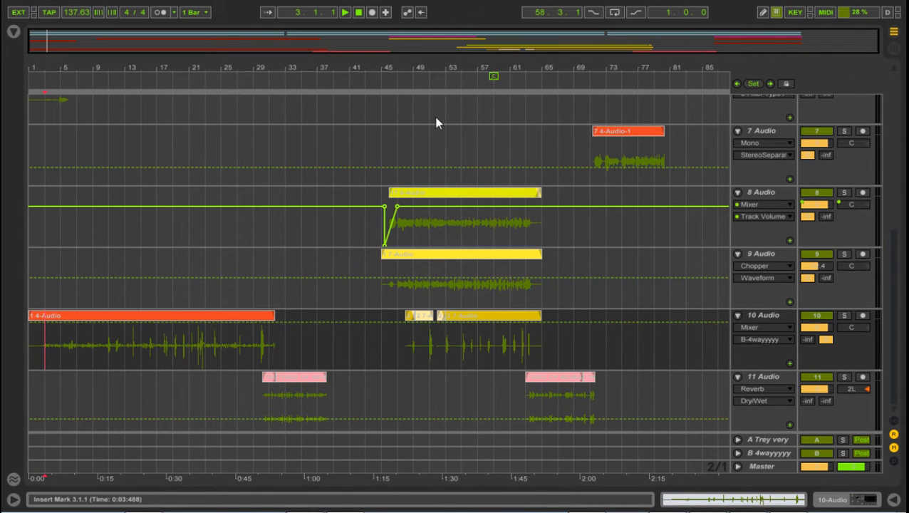
pyautogui.moveTo(450, 75); pyautogui.dragTo(400, 318)
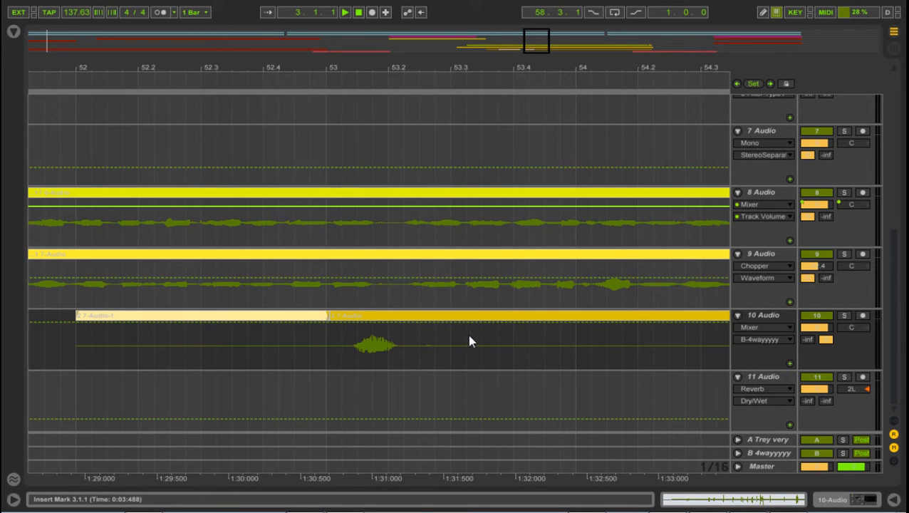
pyautogui.moveTo(383, 38); pyautogui.dragTo(440, 209)
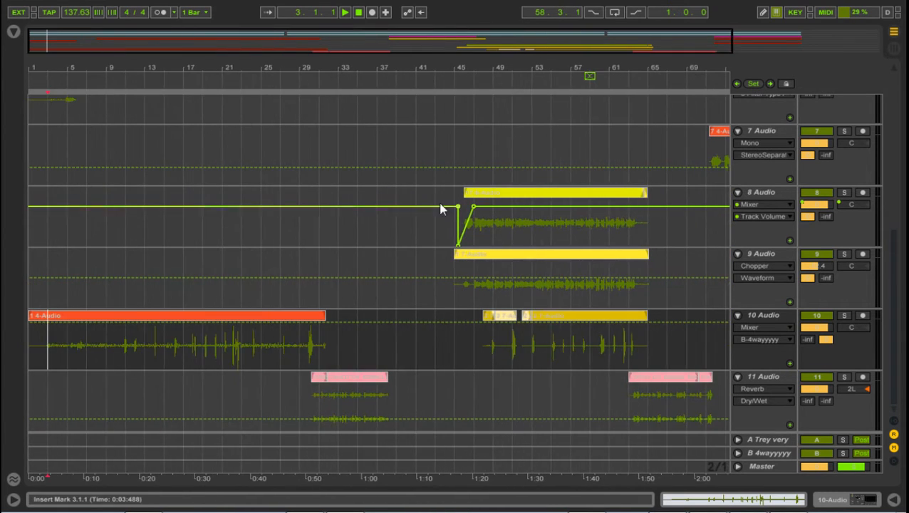
# - Show the ST51 noise gate on 10 Audio and return playback to the arrangement
pyautogui.doubleClick(762, 315)
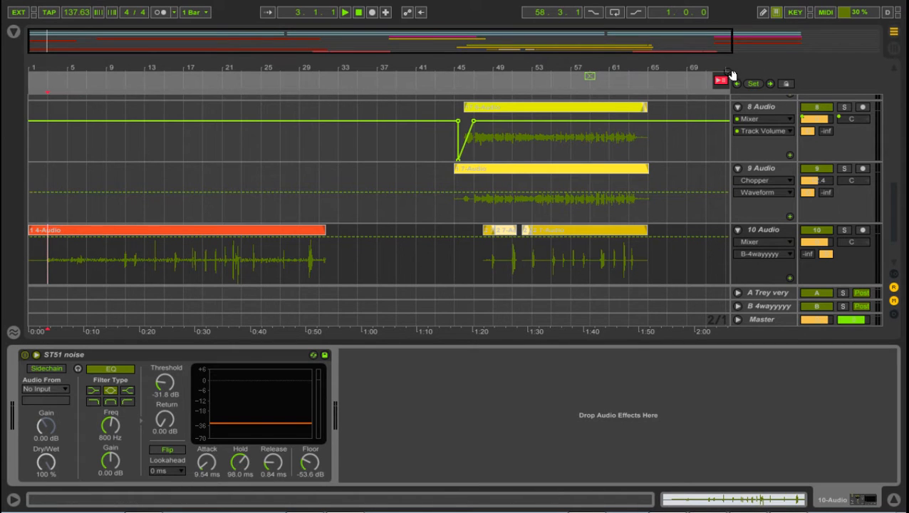
pyautogui.click(719, 82)
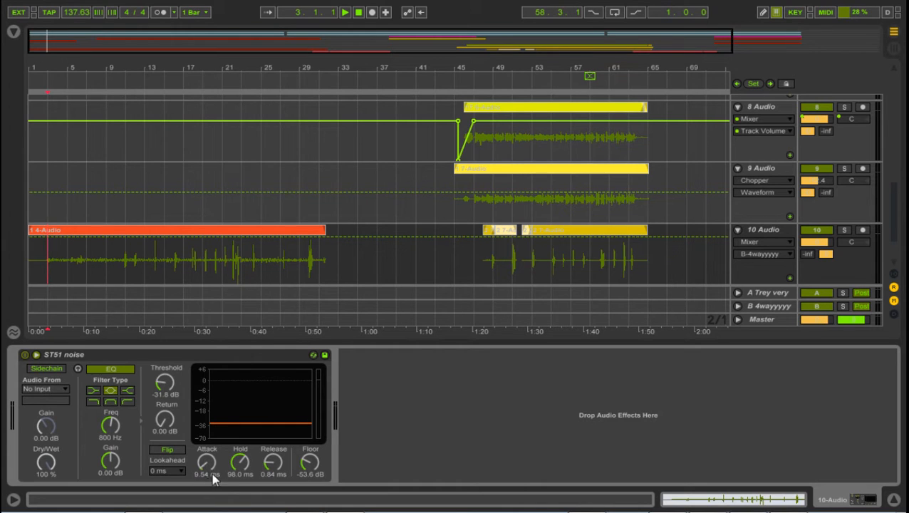
pyautogui.moveTo(211, 467); pyautogui.dragTo(208, 468)
pyautogui.hotkey('ctrl', 'z')
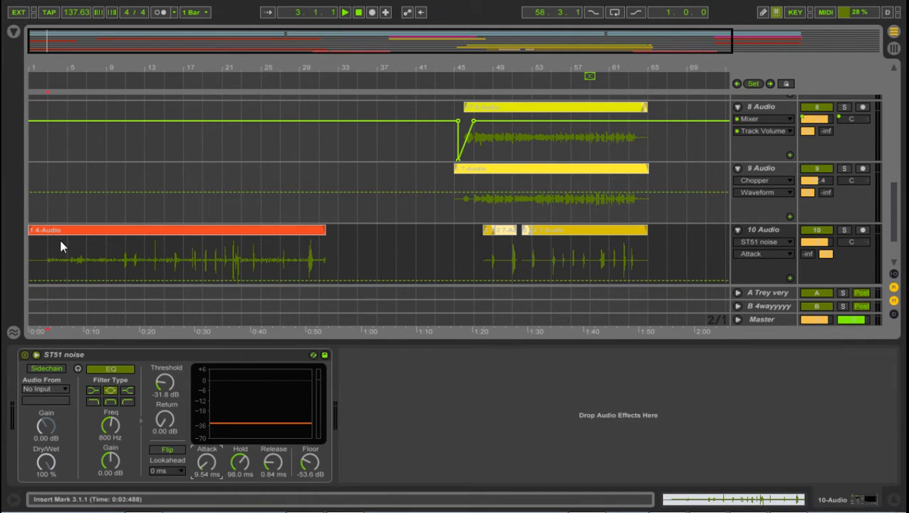
# - Solo 10 Audio and play its first clip from bar 3
pyautogui.click(51, 263)
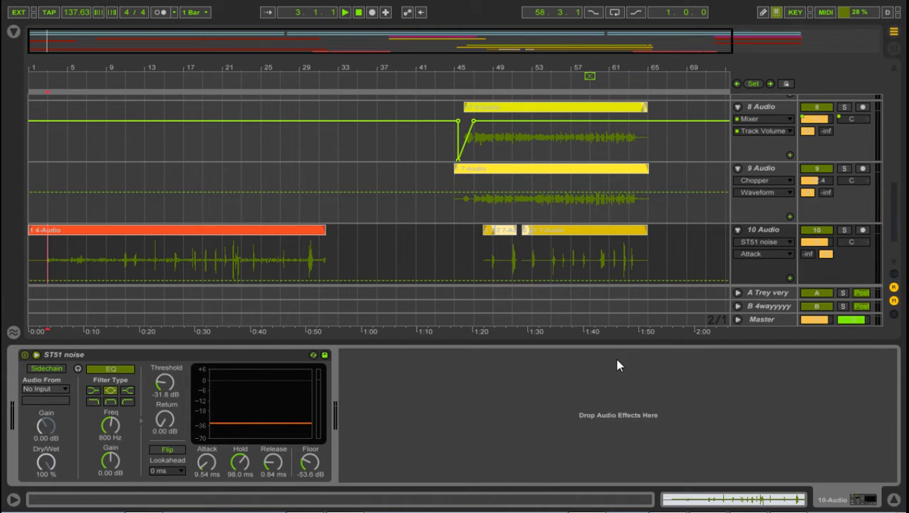
pyautogui.scroll(6, 265, 237)
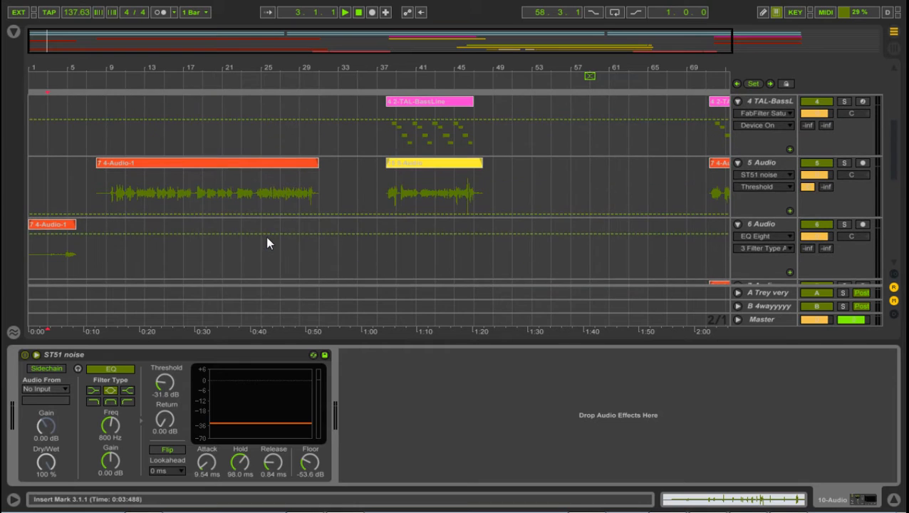
pyautogui.scroll(-7, 165, 203)
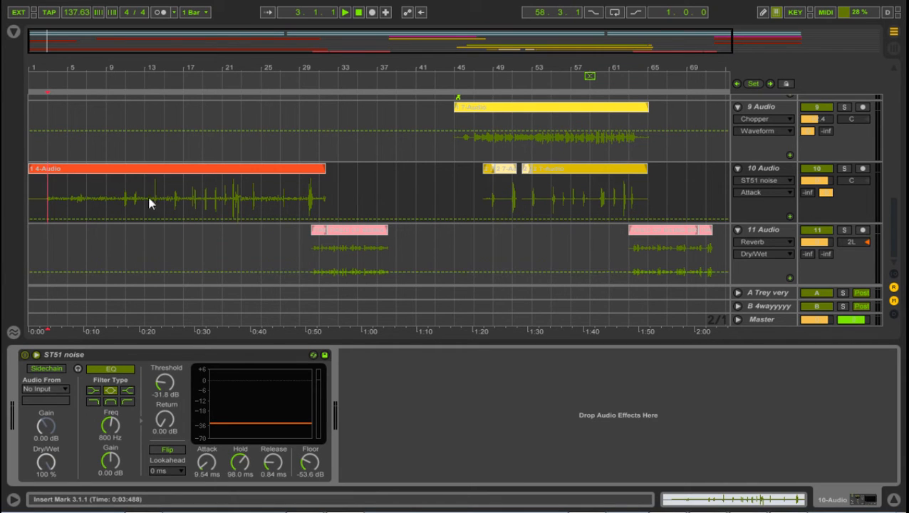
pyautogui.click(844, 168)
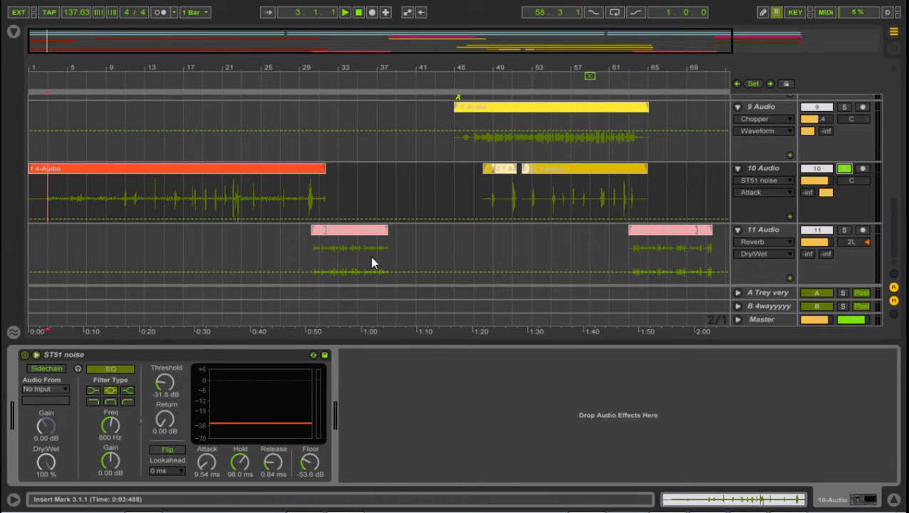
pyautogui.press('space')
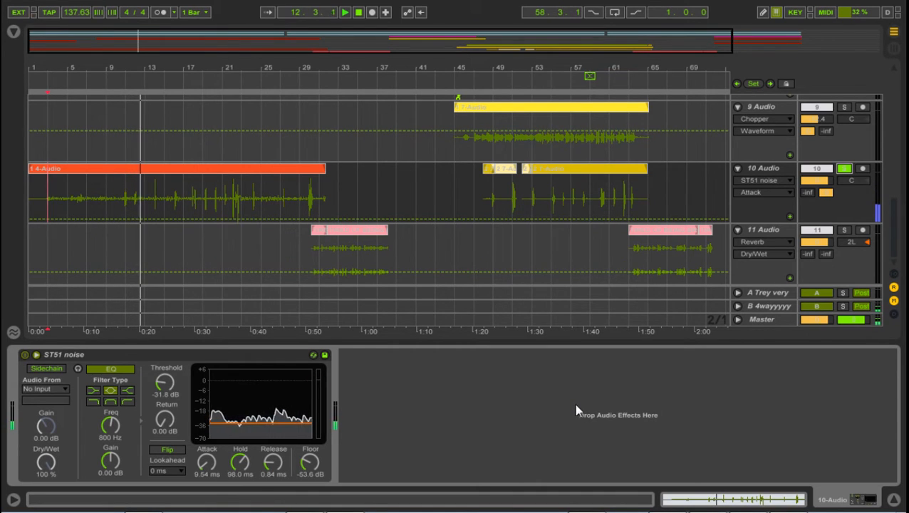
# - Open the effect chain of return track B 4wayyyyy and look through it from Reverb to Limiter during playback
pyautogui.click(786, 307)
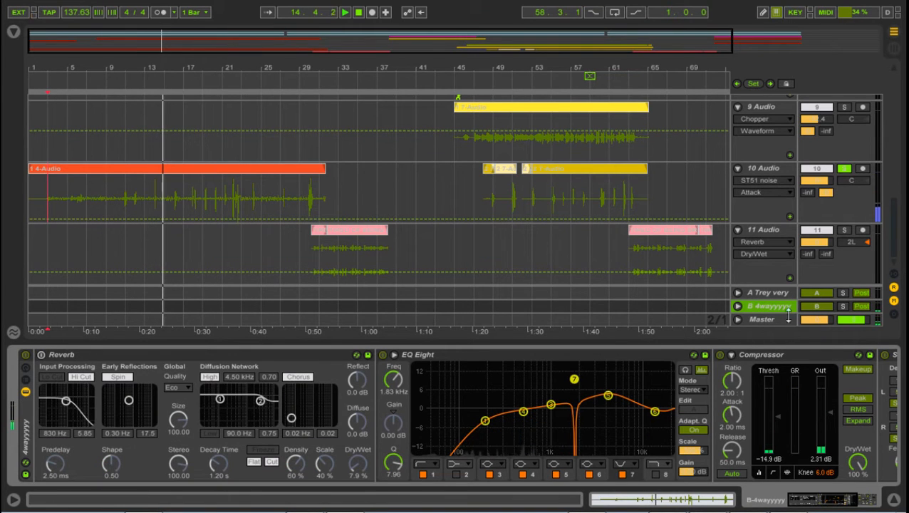
pyautogui.click(797, 503)
pyautogui.moveTo(797, 503); pyautogui.dragTo(751, 492)
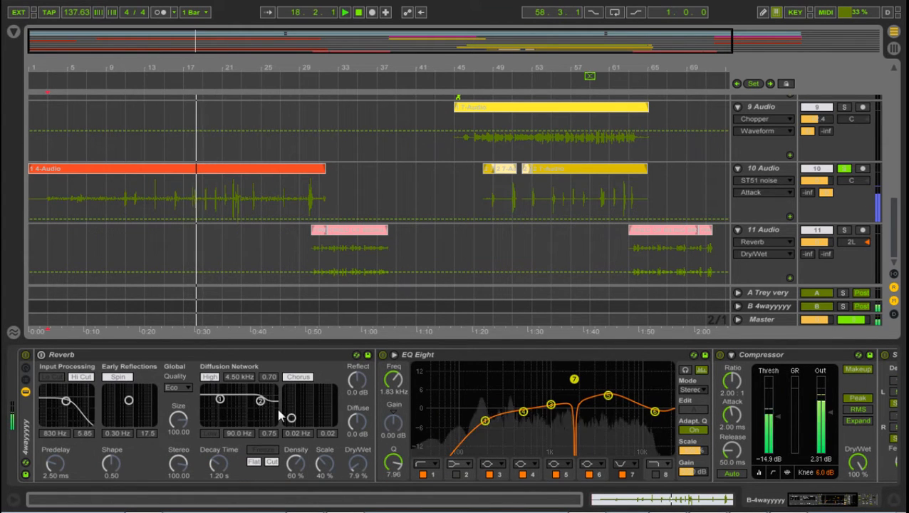
pyautogui.moveTo(807, 501); pyautogui.dragTo(844, 501)
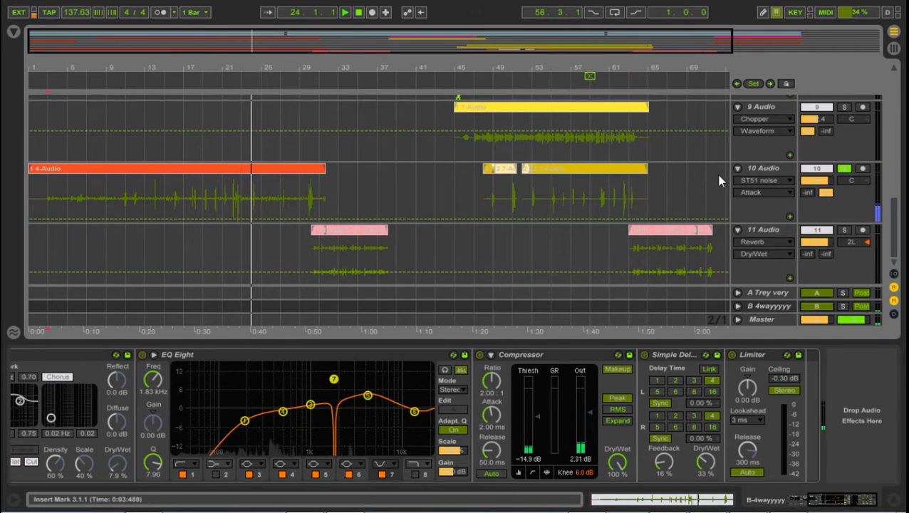
# - Open the first 4-Audio clip on 10 Audio and inspect its transposition, Texture warp mode, Grain Size and Flux
pyautogui.click(760, 167)
pyautogui.click(293, 171)
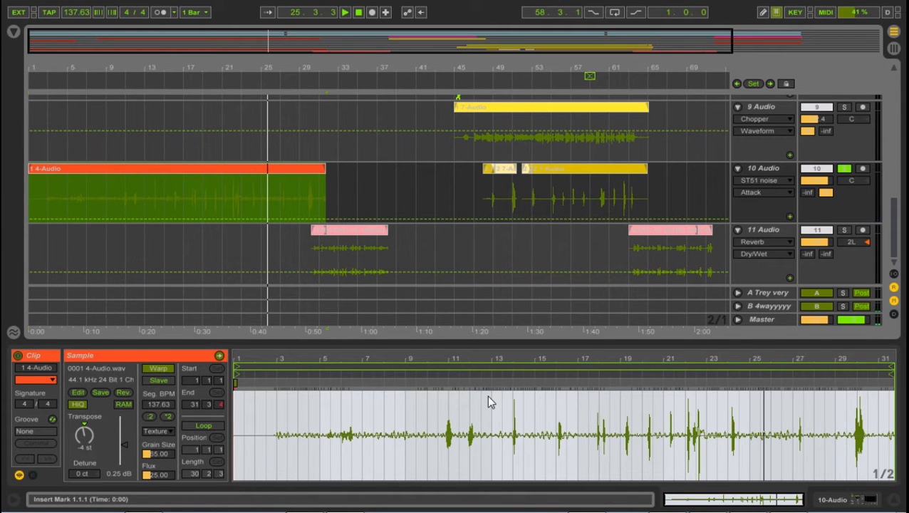
pyautogui.click(158, 431)
pyautogui.click(166, 463)
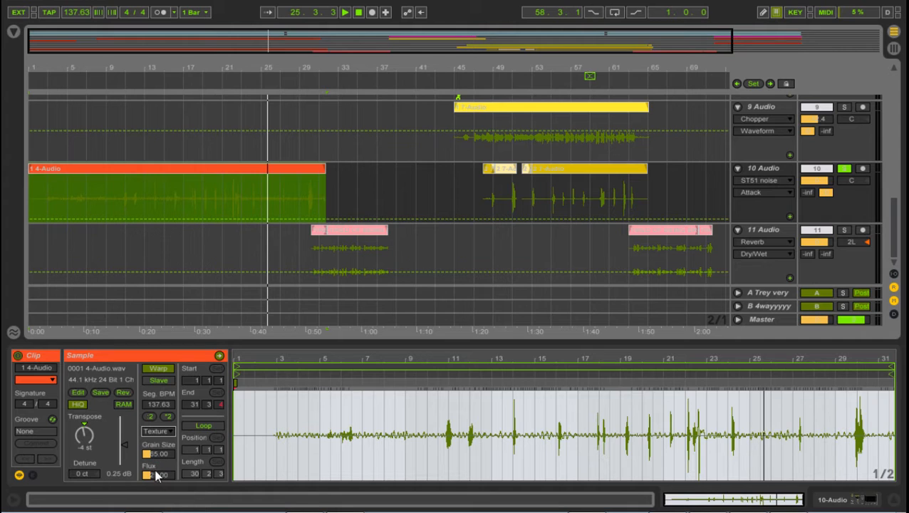
pyautogui.click(16, 499)
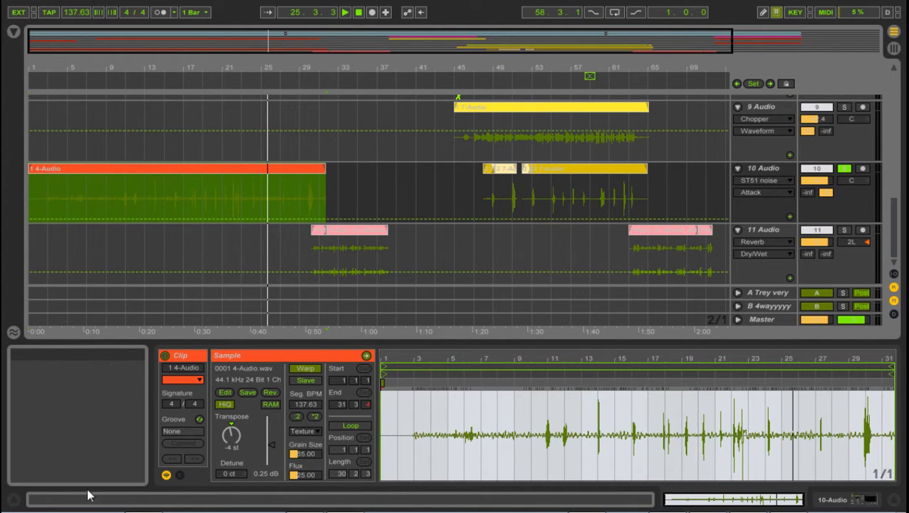
pyautogui.click(13, 499)
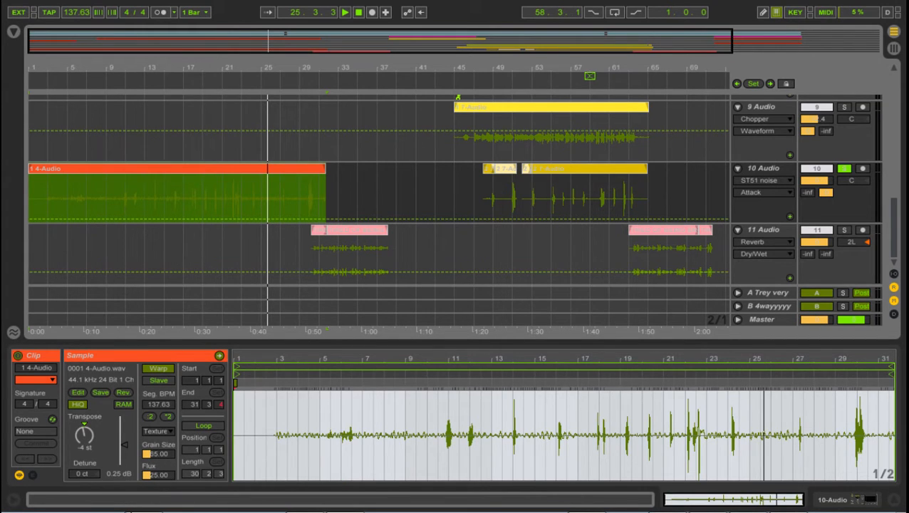
pyautogui.moveTo(122, 508)
# - Bring back return B's effect chain and examine its Compressor, Simple Delay and Limiter settings
pyautogui.click(778, 306)
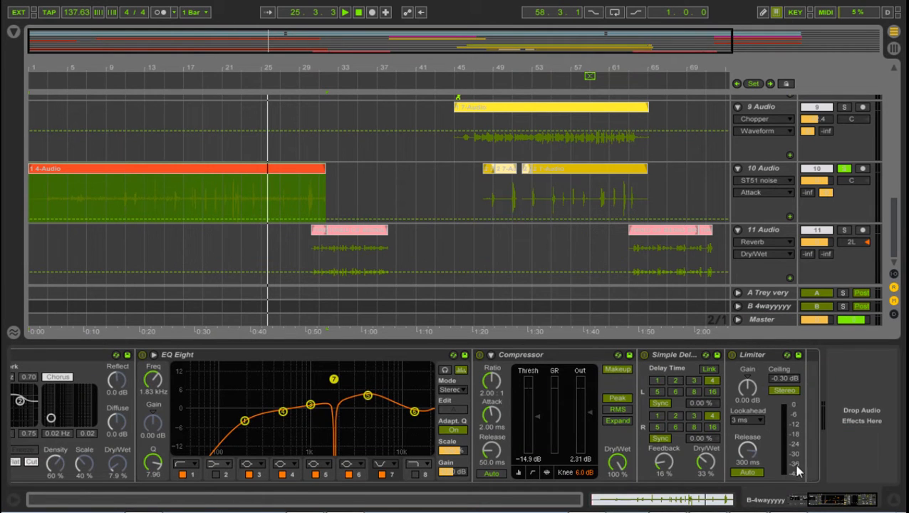
pyautogui.moveTo(828, 493)
pyautogui.mouseDown()
pyautogui.moveTo(780, 488)
pyautogui.moveTo(829, 496)
pyautogui.mouseUp()
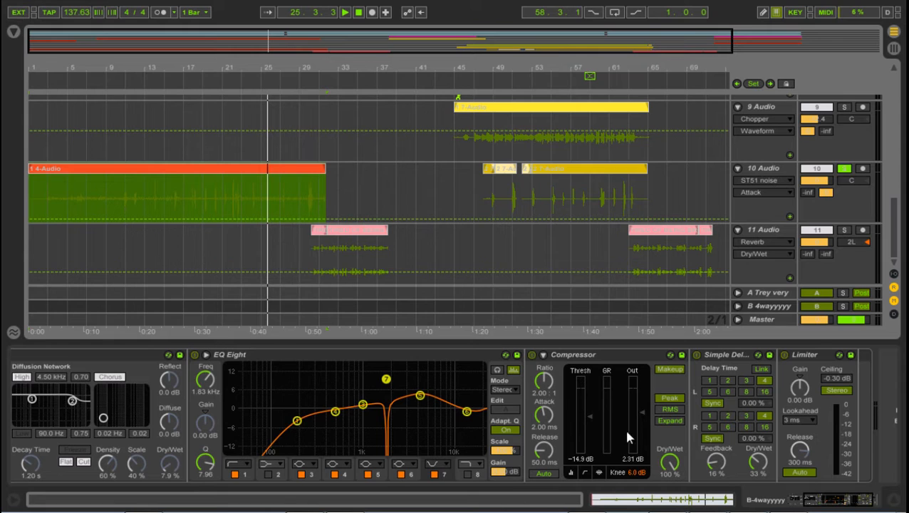
pyautogui.moveTo(819, 497); pyautogui.dragTo(835, 500)
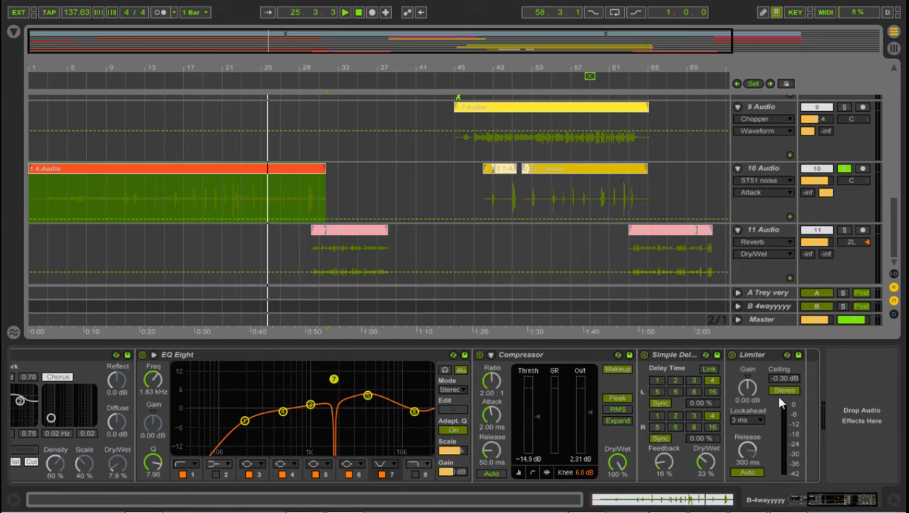
pyautogui.moveTo(851, 497); pyautogui.dragTo(815, 499)
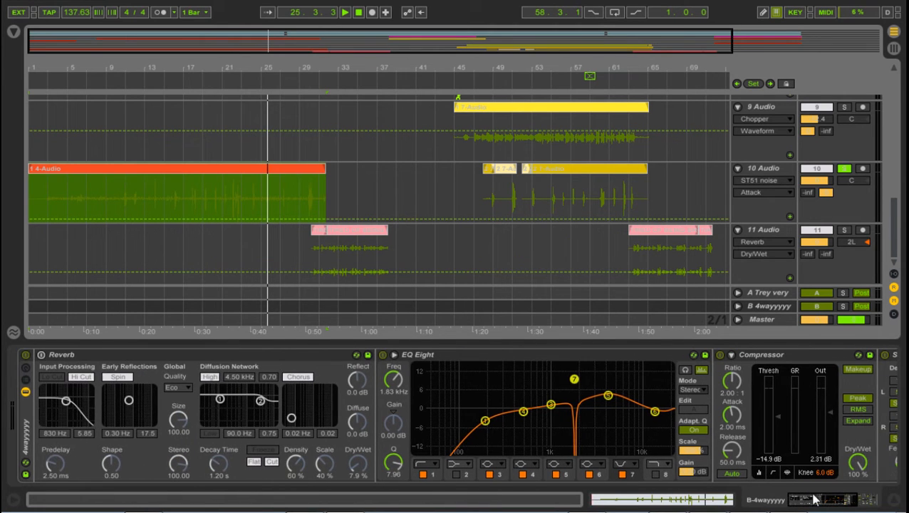
# - Select the Reverb and EQ Eight on return B in turn to examine their settings and order in the chain
pyautogui.click(137, 358)
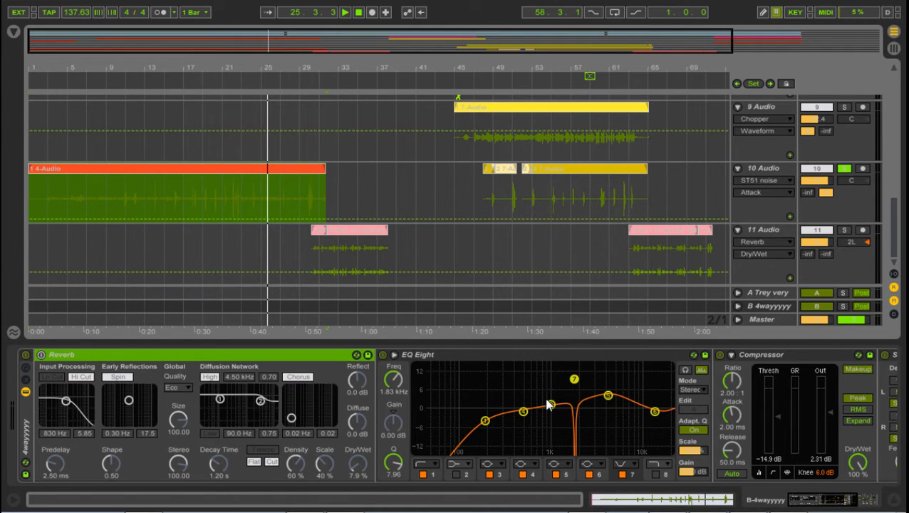
pyautogui.click(596, 354)
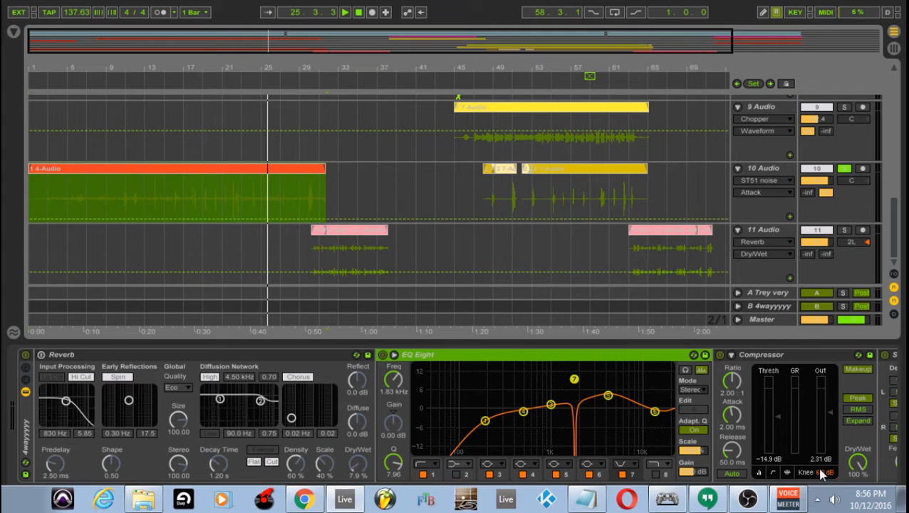
pyautogui.moveTo(817, 502)
pyautogui.mouseDown()
pyautogui.moveTo(849, 501)
pyautogui.moveTo(806, 490)
pyautogui.mouseUp()
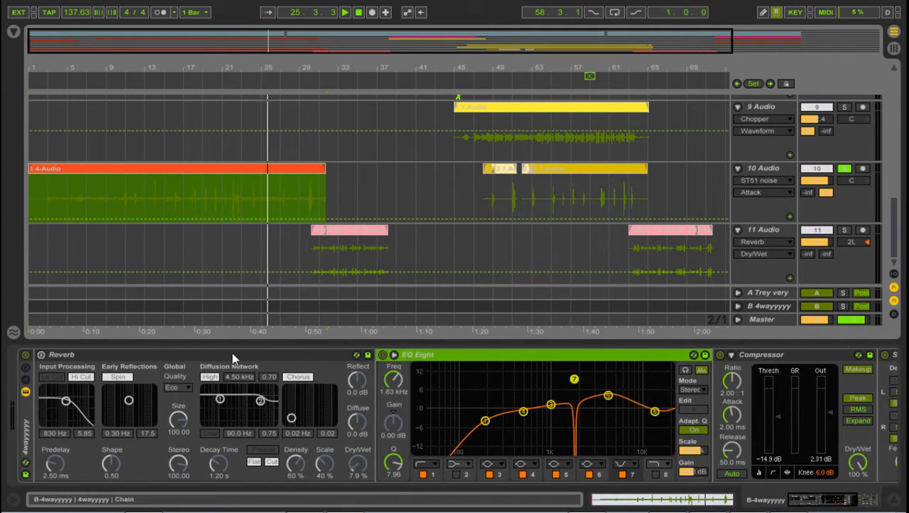
pyautogui.click(203, 355)
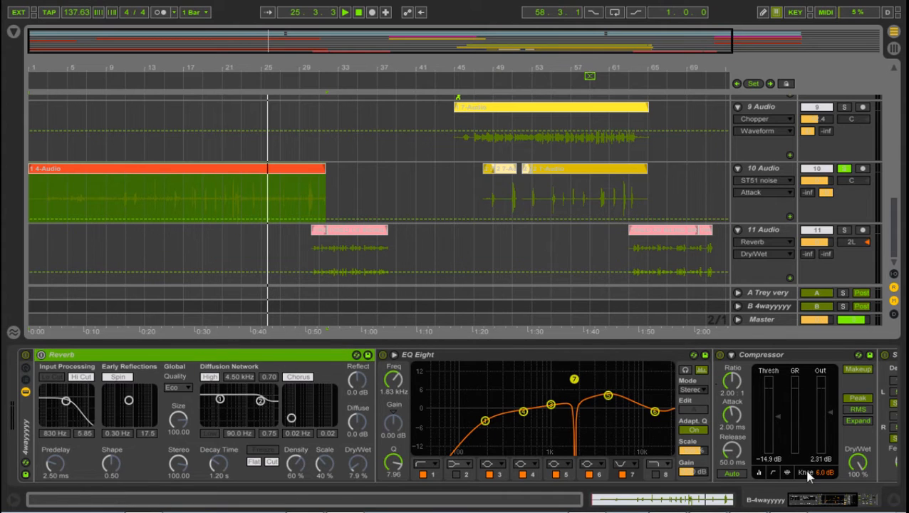
# - Look along return B's effect chain from EQ Eight through Compressor and Simple Delay to Limiter
pyautogui.click(826, 504)
pyautogui.moveTo(824, 501); pyautogui.dragTo(842, 500)
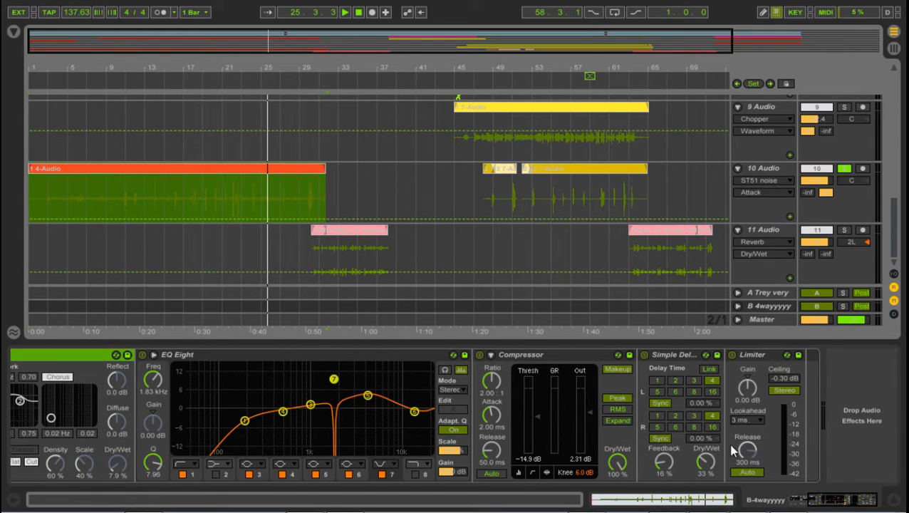
pyautogui.moveTo(832, 492); pyautogui.dragTo(792, 475)
pyautogui.moveTo(797, 497); pyautogui.dragTo(831, 498)
# - Open return track A's effect chain and examine FabFilter Pro-Q, Compressor, Reverb, Quarter Note, Mono and Limiter in order
pyautogui.click(761, 293)
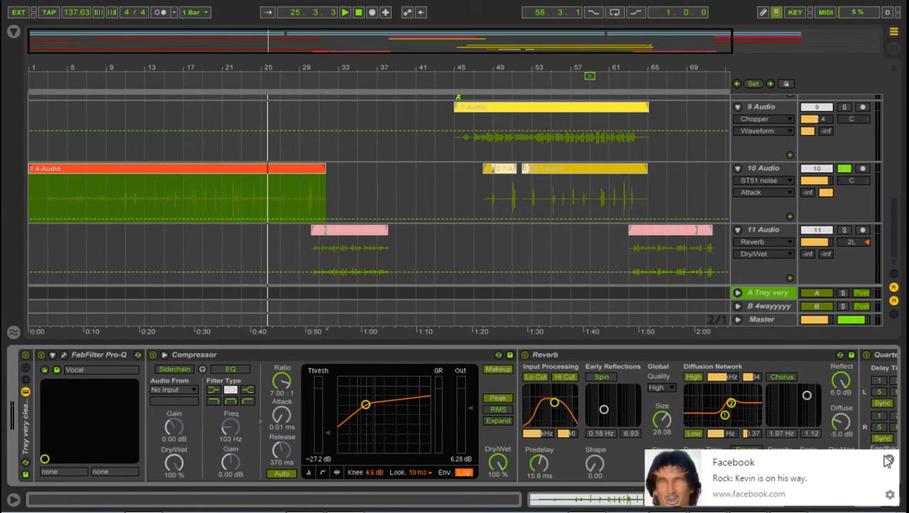
pyautogui.click(888, 461)
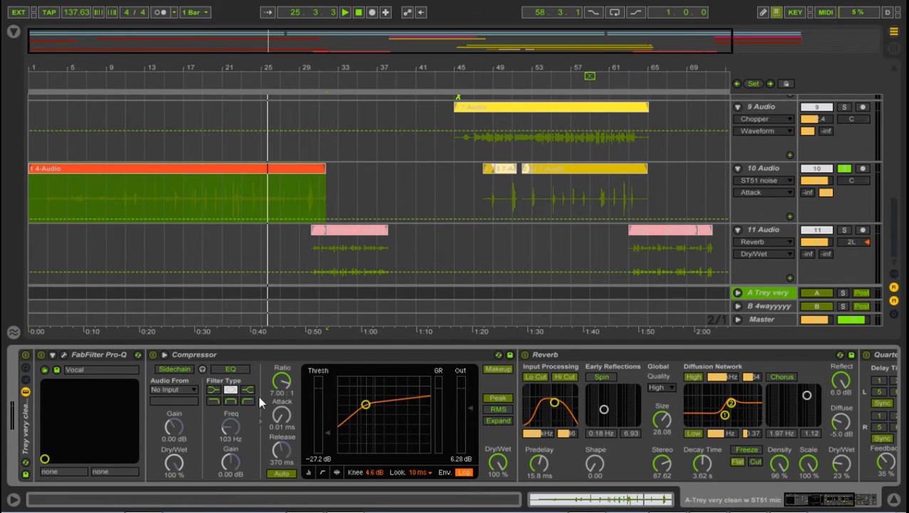
pyautogui.click(111, 355)
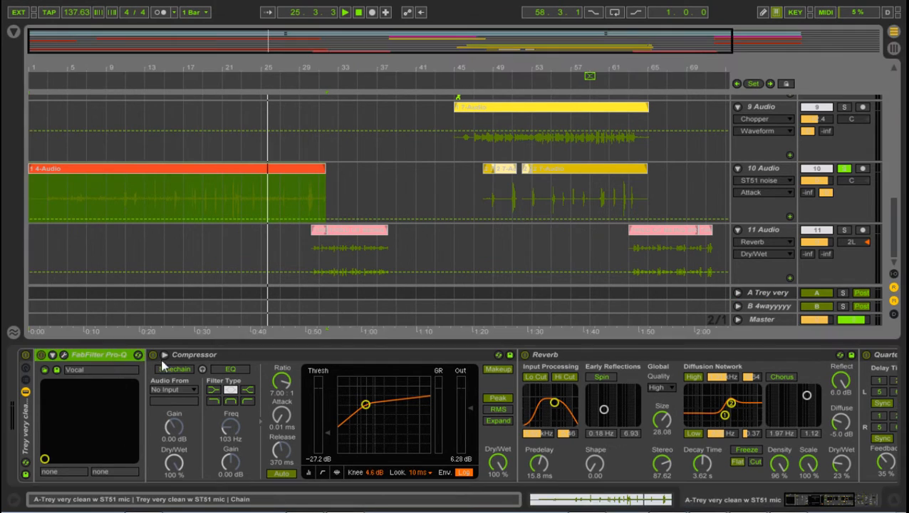
pyautogui.click(248, 354)
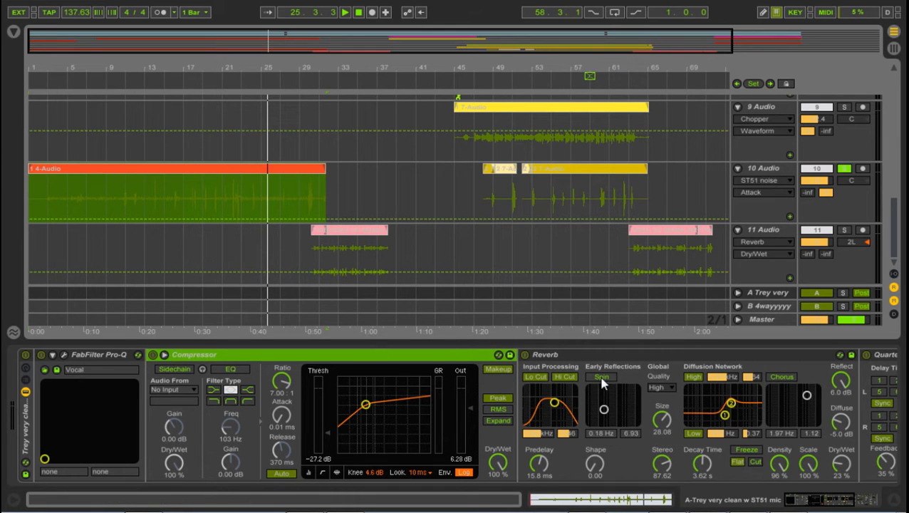
pyautogui.click(122, 353)
pyautogui.click(208, 356)
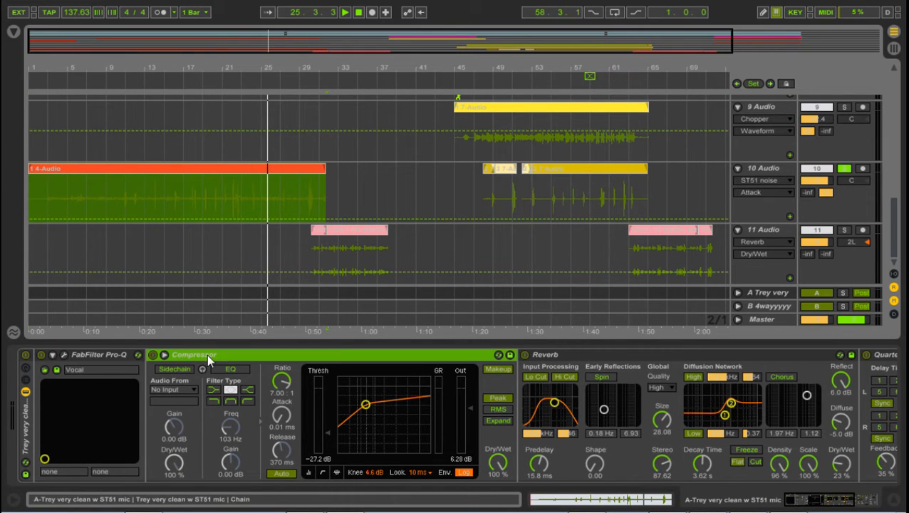
pyautogui.click(552, 353)
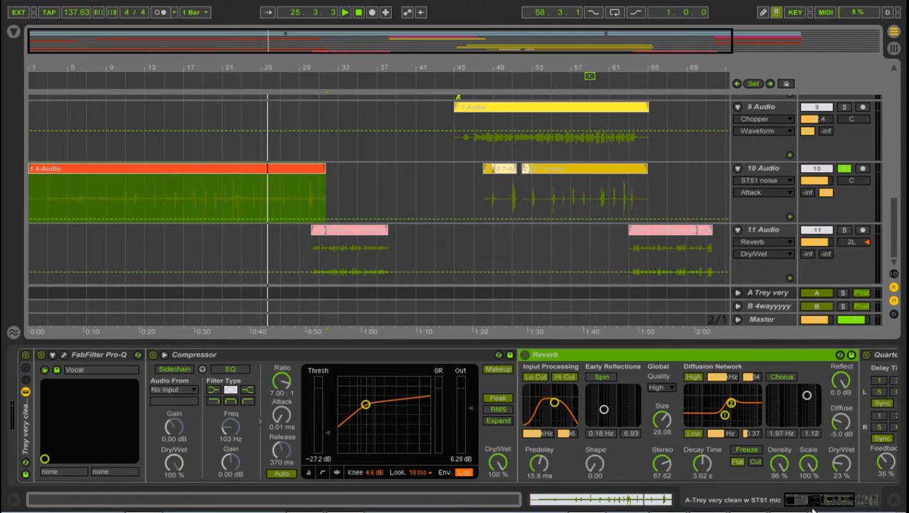
pyautogui.moveTo(812, 508); pyautogui.dragTo(842, 505)
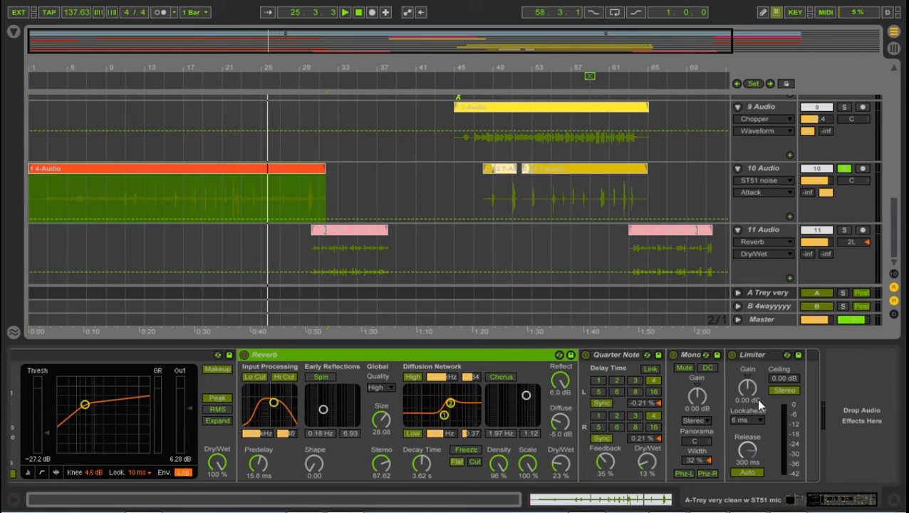
pyautogui.moveTo(835, 497); pyautogui.dragTo(822, 495)
# - Show the whole arrangement and play 10 Audio from the start of its 7-Audio clips near bar 48
pyautogui.click(292, 169)
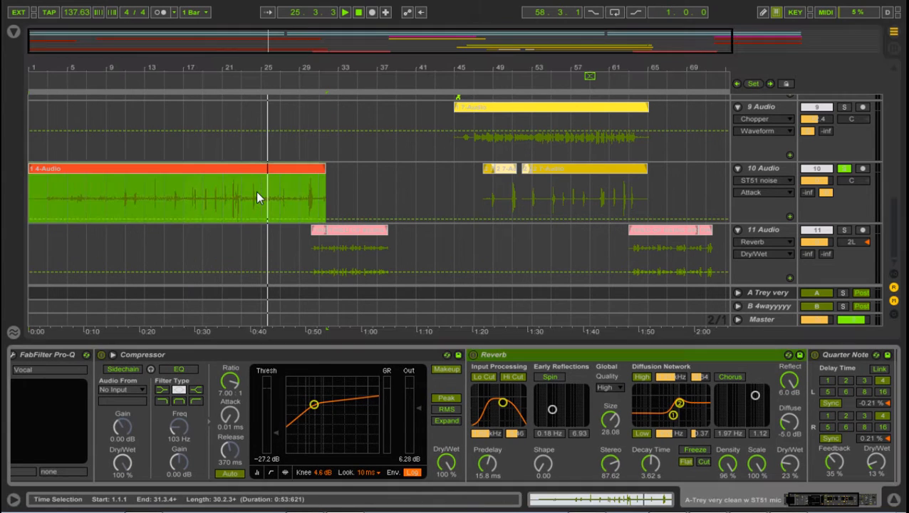
pyautogui.moveTo(285, 72); pyautogui.dragTo(282, 52)
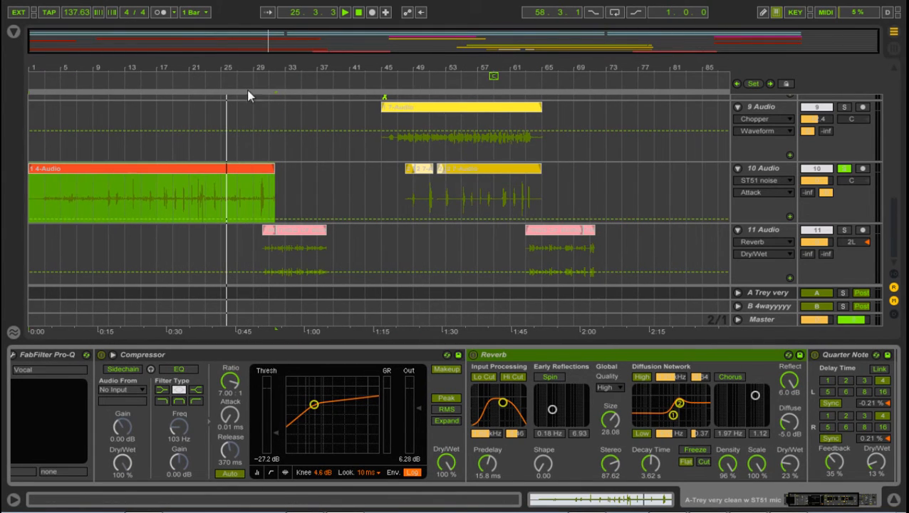
pyautogui.click(405, 197)
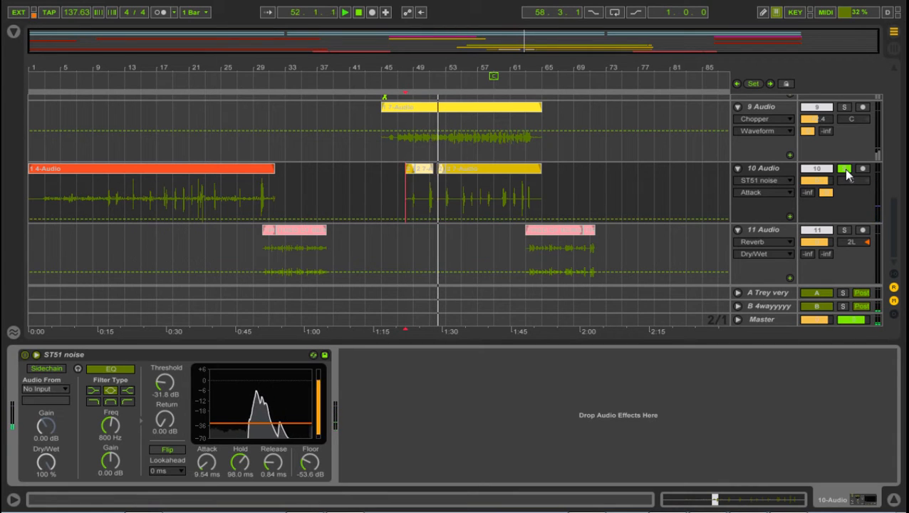
# - Open the 7-Audio clip at bar 53 on 10 Audio and inspect its transposition and Texture warp settings
pyautogui.click(506, 177)
pyautogui.click(748, 169)
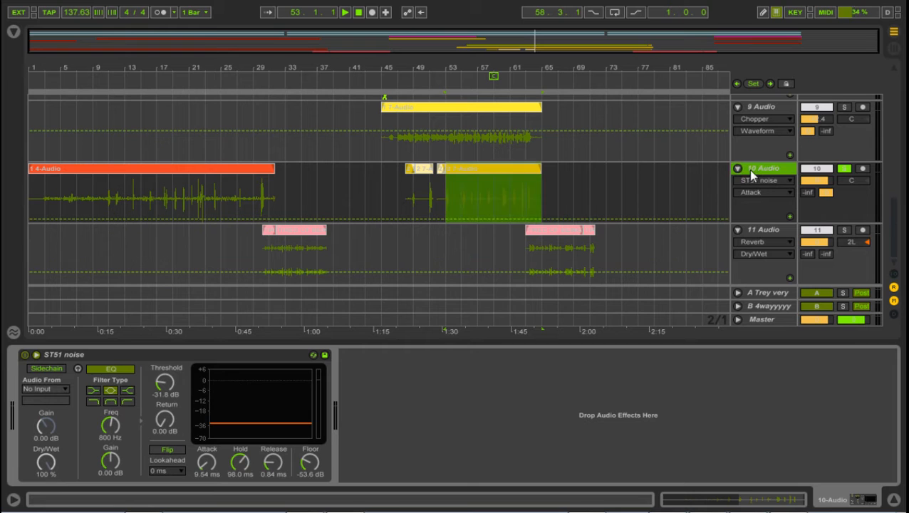
pyautogui.doubleClick(474, 175)
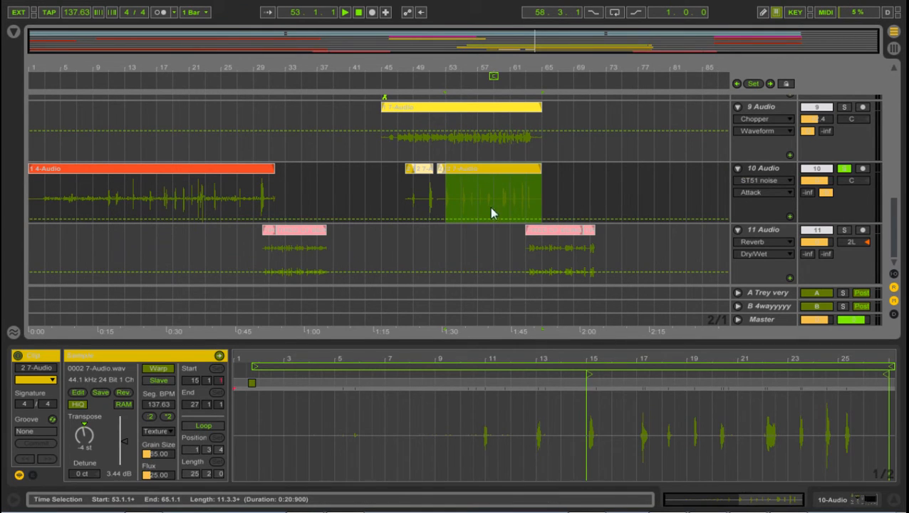
# - Look through the arrangement's tracks from 10 Audio up to 2 Audio and back to 6 Audio
pyautogui.scroll(4, 483, 207)
pyautogui.scroll(-4, 481, 207)
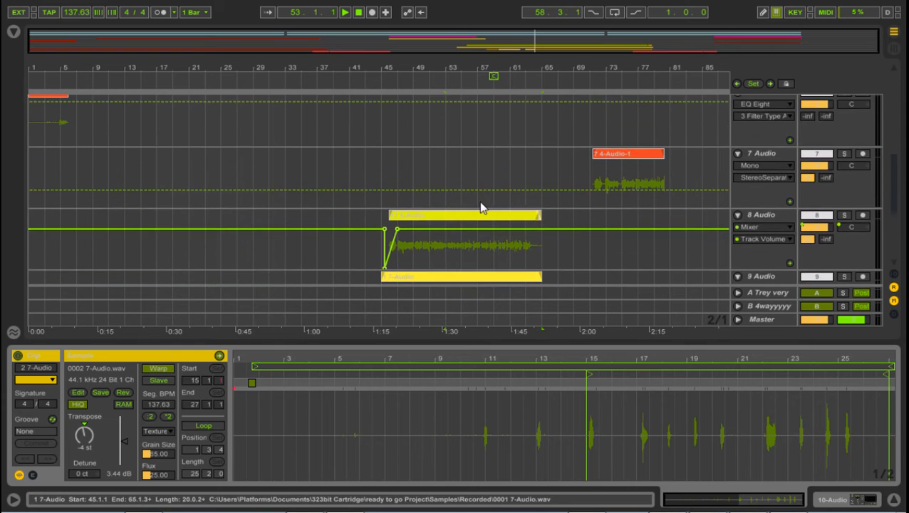
pyautogui.scroll(2, 478, 214)
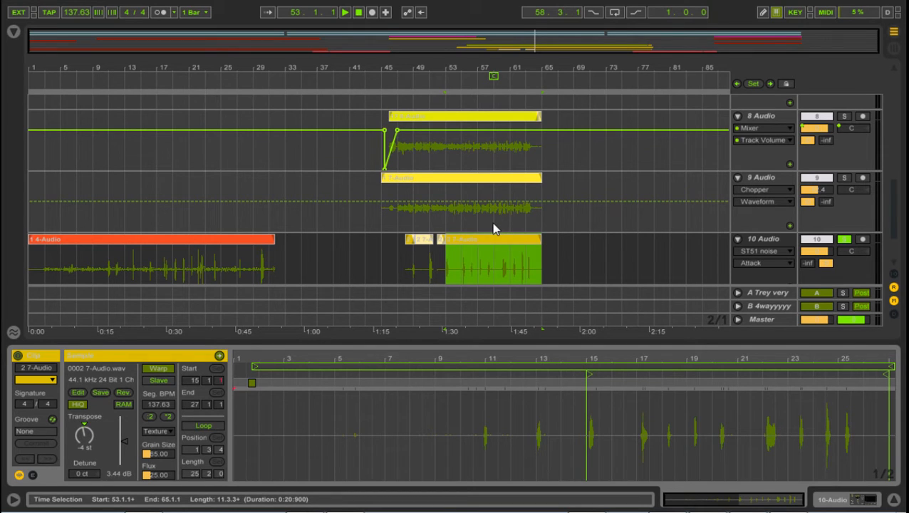
pyautogui.scroll(4, 450, 135)
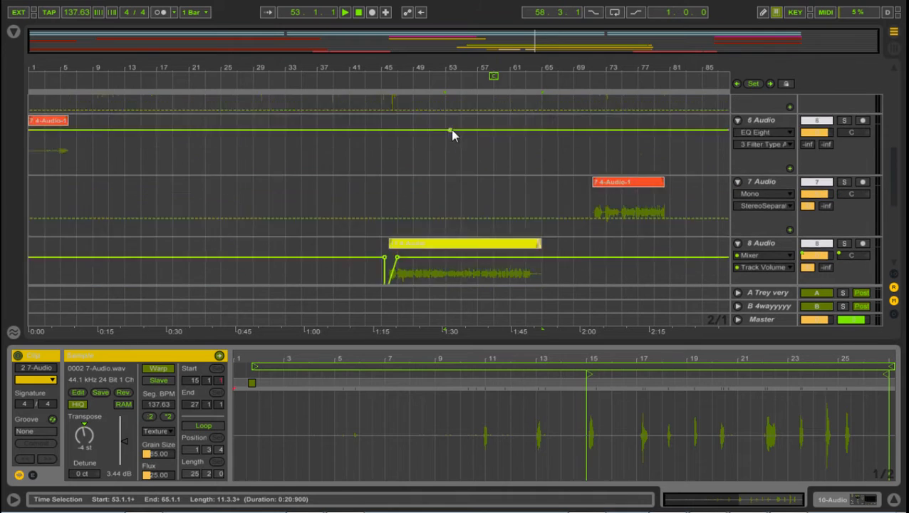
pyautogui.scroll(6, 507, 148)
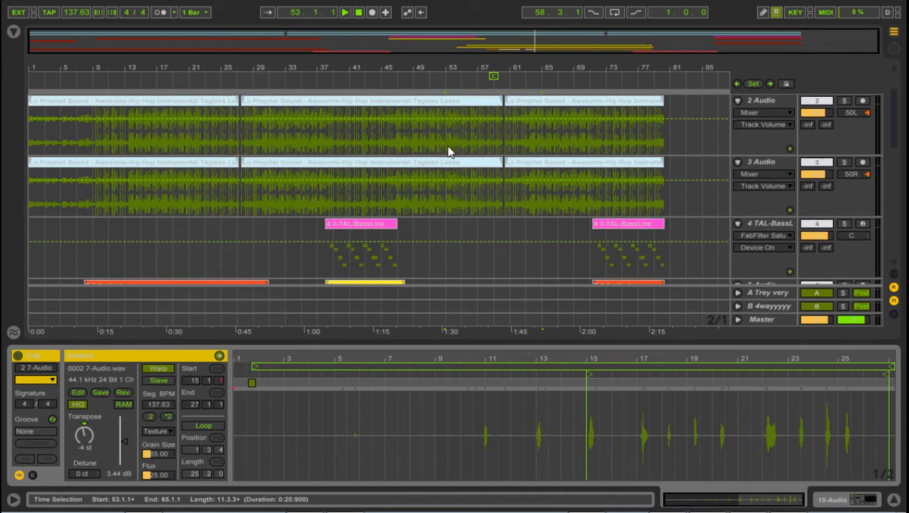
pyautogui.scroll(-6, 218, 140)
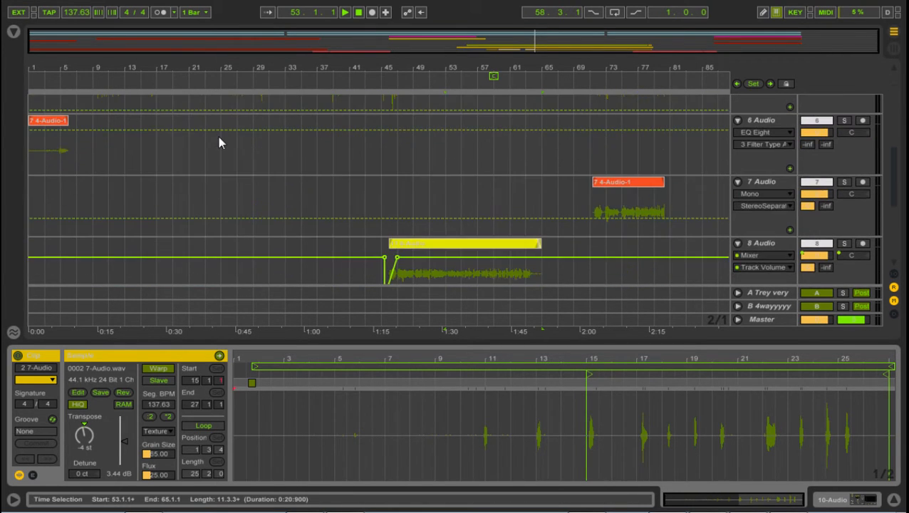
# - Play the short 7 4-Audio-1 intro clip on 6 Audio from bar 5 and stop playback
pyautogui.scroll(1, 218, 143)
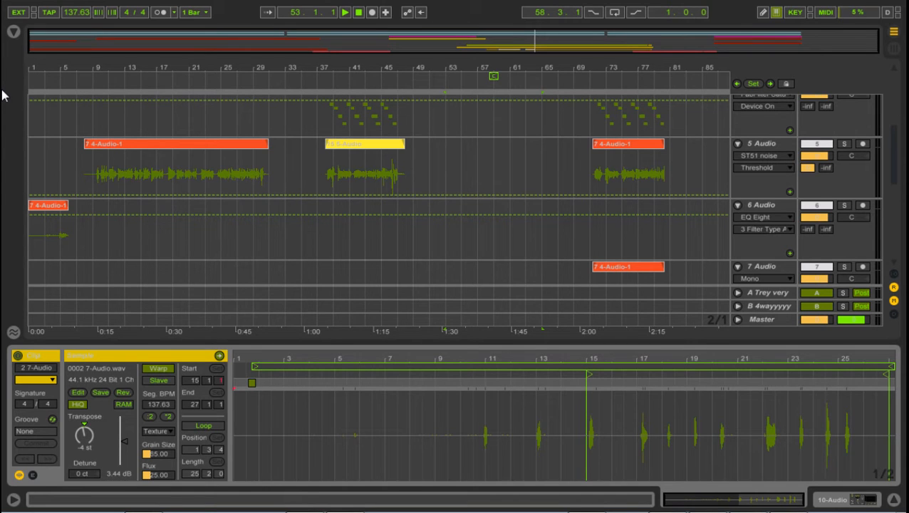
pyautogui.click(59, 239)
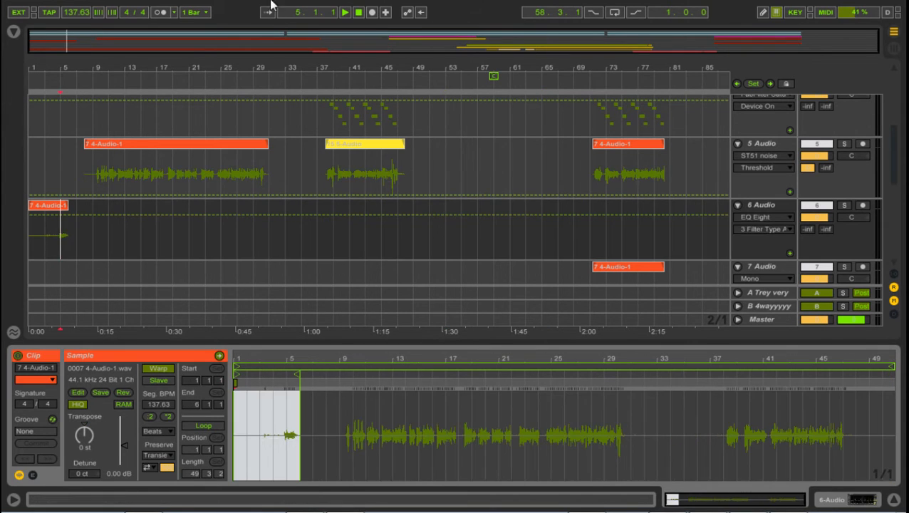
pyautogui.click(360, 13)
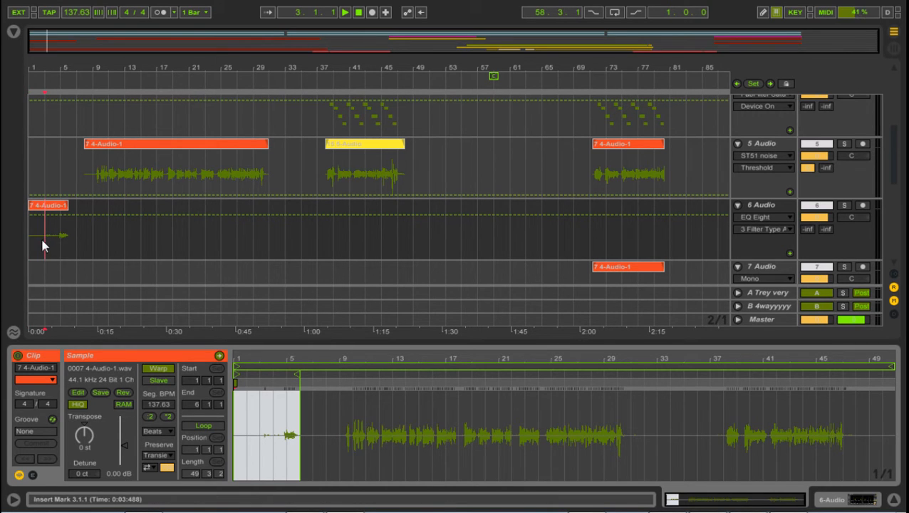
# - Compare the clip layout across the vocal tracks from 11 Audio up to 5 Audio
pyautogui.scroll(-6, 128, 205)
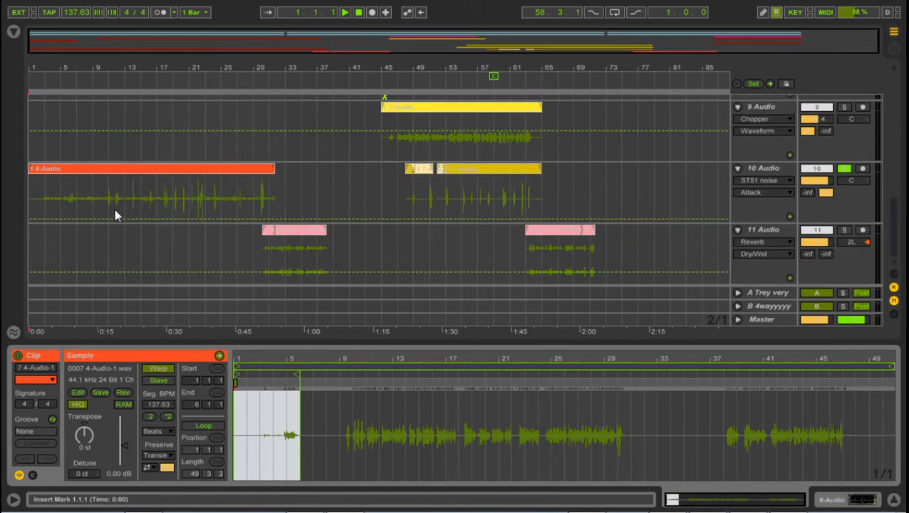
pyautogui.scroll(1, 115, 199)
pyautogui.scroll(-1, 114, 203)
pyautogui.scroll(6, 112, 198)
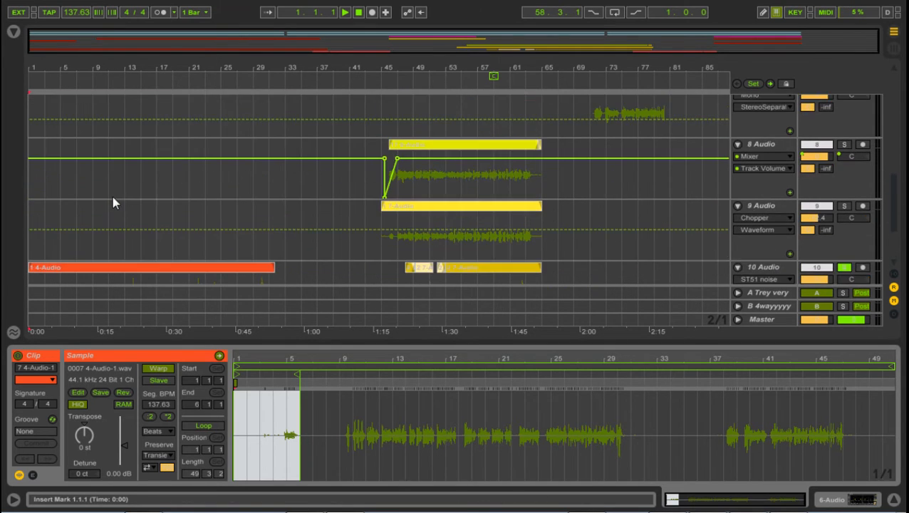
pyautogui.scroll(2, 337, 180)
pyautogui.scroll(-2, 531, 203)
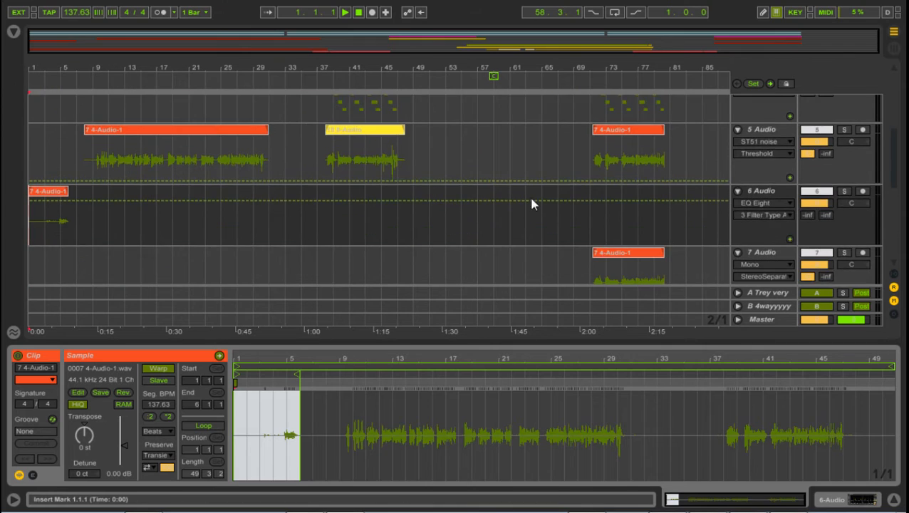
pyautogui.scroll(2, 429, 237)
pyautogui.scroll(-2, 281, 228)
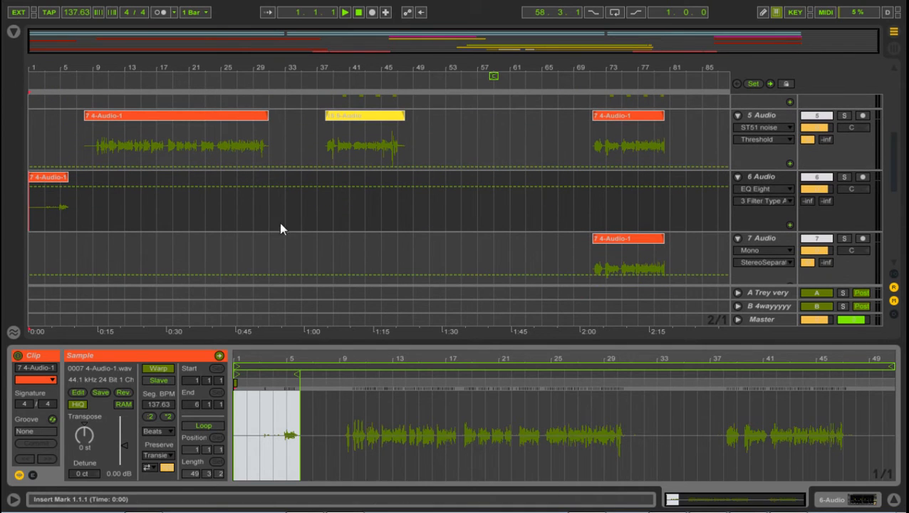
# - Open the first 7 4-Audio-1 clip on 5 Audio at bar 8 and solo that track
pyautogui.click(114, 166)
pyautogui.scroll(2, 482, 181)
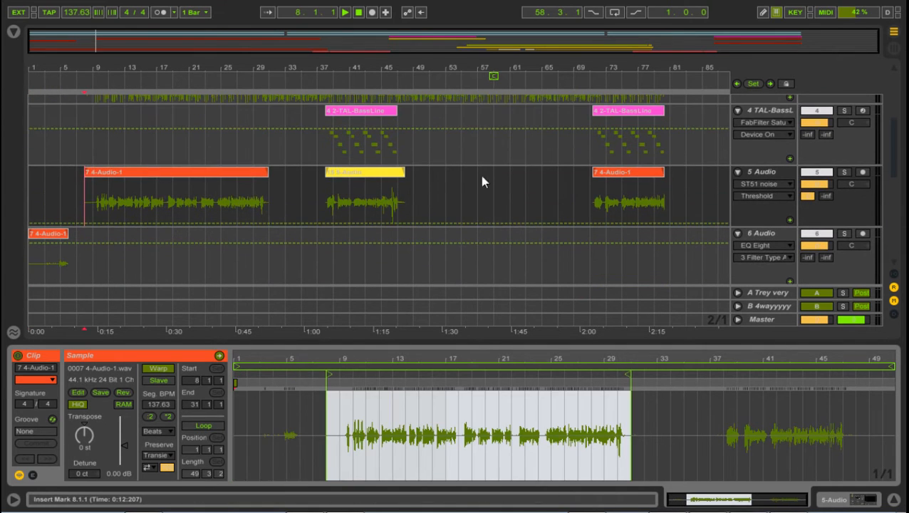
pyautogui.click(844, 171)
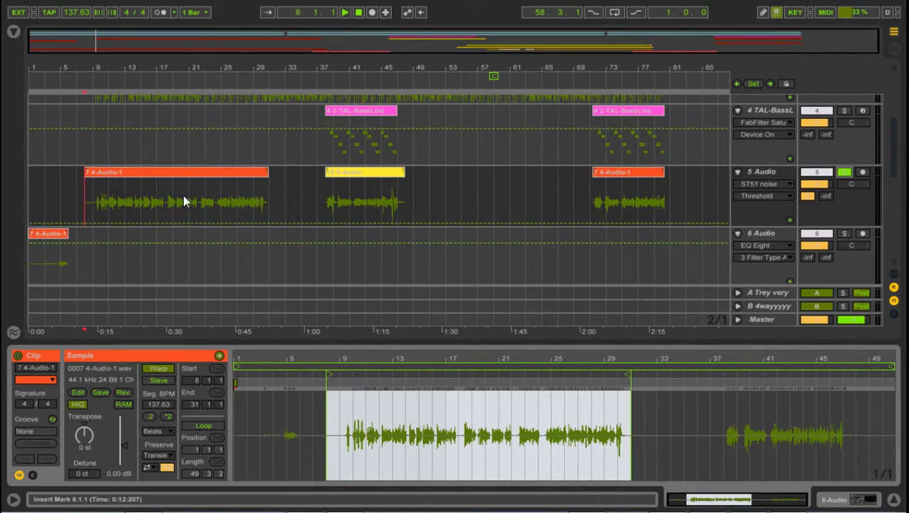
# - Play the intro clip on 6 Audio from bar 1, solo 6 Audio, and replay it from bar 3
pyautogui.click(43, 266)
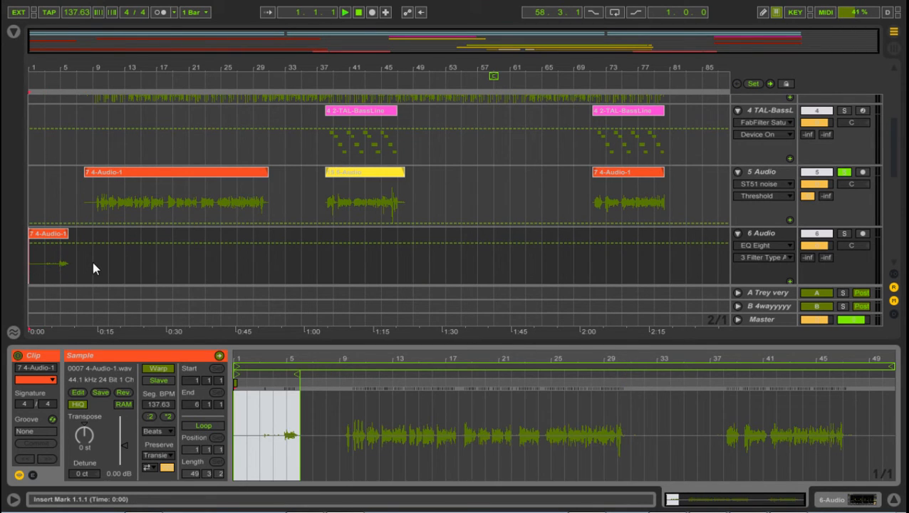
pyautogui.press('space')
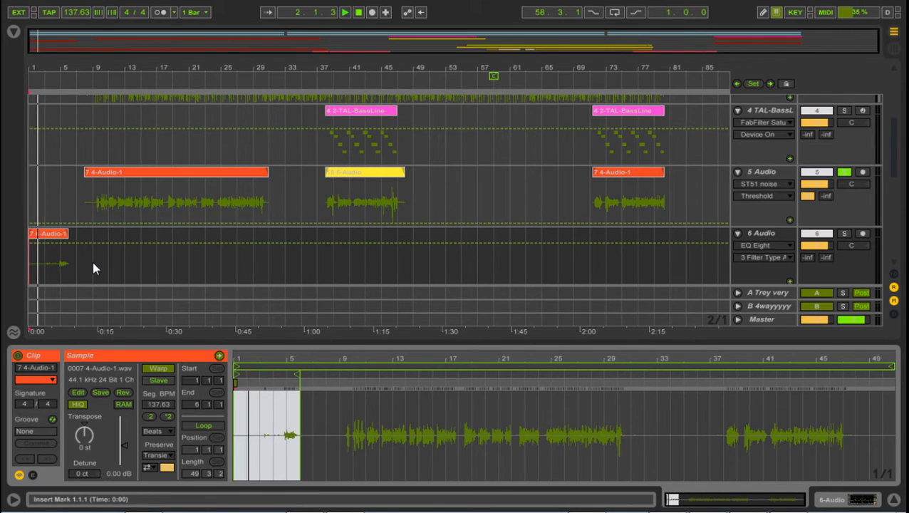
pyautogui.click(842, 234)
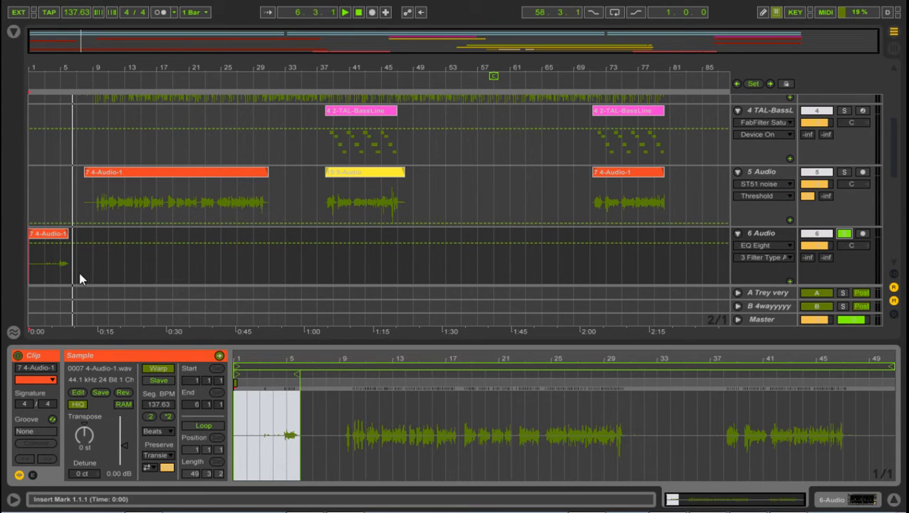
pyautogui.click(45, 274)
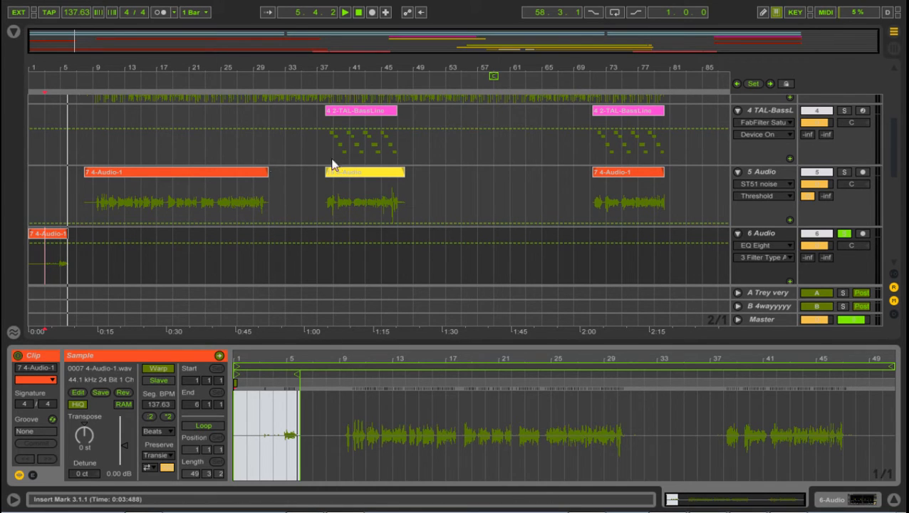
# - Zoom in on the verse start on 5 Audio, set the insert mark at bar 9, and examine the instrumental tracks above
pyautogui.click(82, 203)
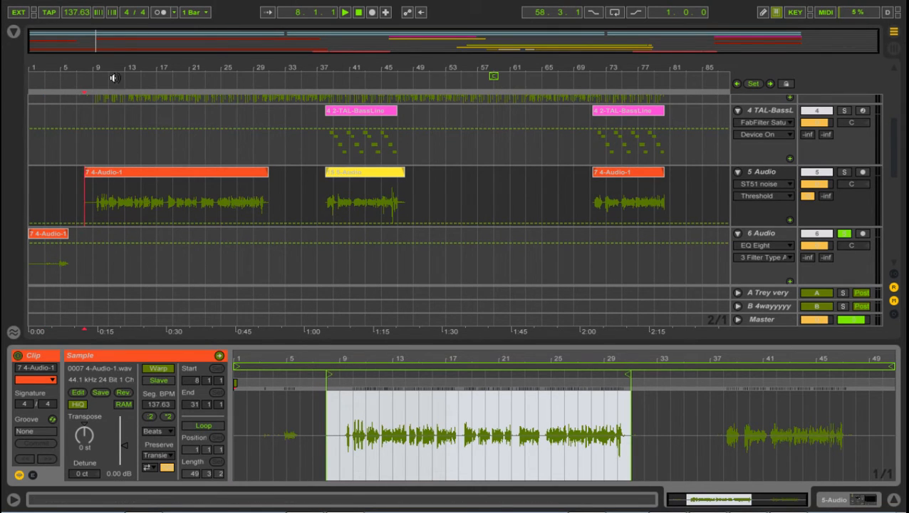
pyautogui.moveTo(112, 71); pyautogui.dragTo(298, 143)
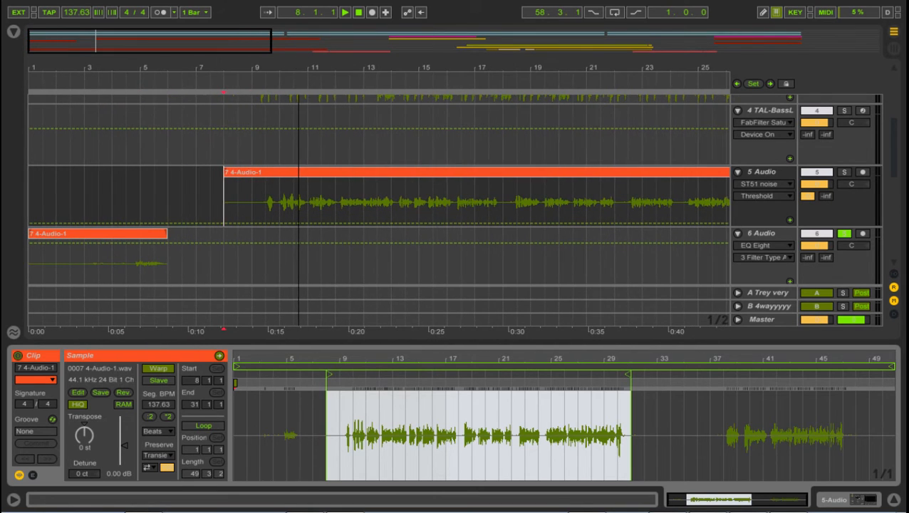
pyautogui.click(258, 212)
pyautogui.scroll(3, 270, 217)
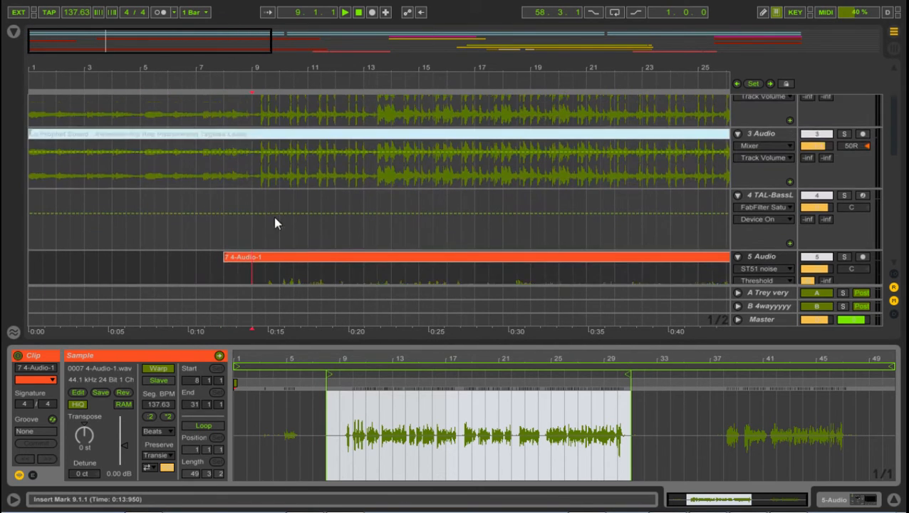
pyautogui.scroll(3, 268, 221)
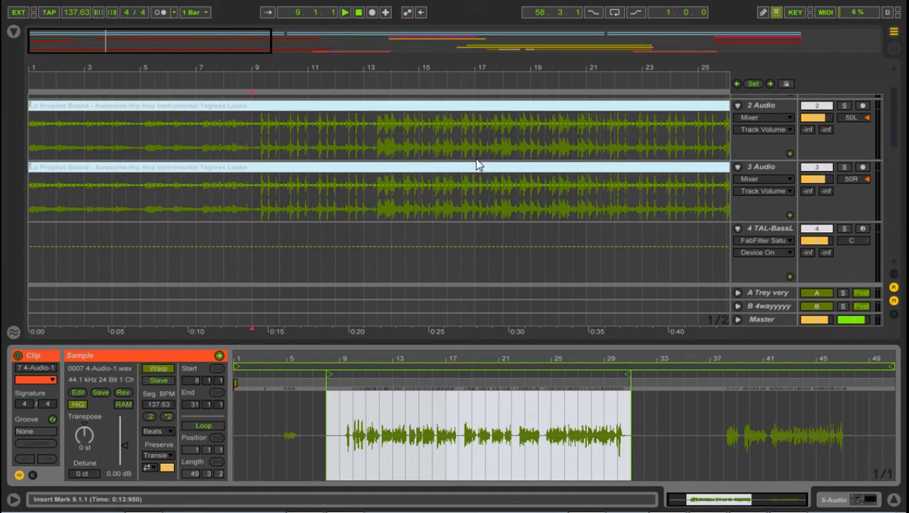
# - Open the instrumental clip on 3 Audio at 8.3.1 and return the insert mark to the song's start
pyautogui.scroll(2, 393, 187)
pyautogui.scroll(-2, 393, 187)
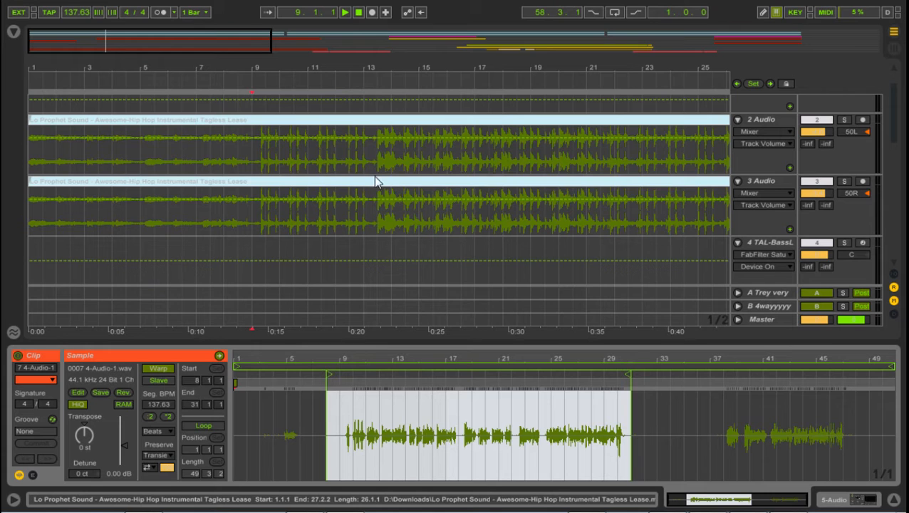
pyautogui.moveTo(263, 75); pyautogui.dragTo(232, 69)
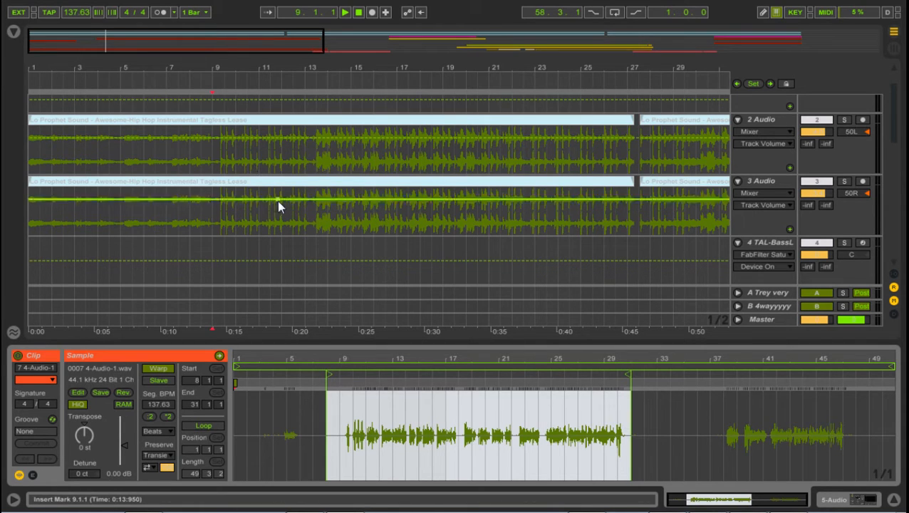
pyautogui.click(201, 223)
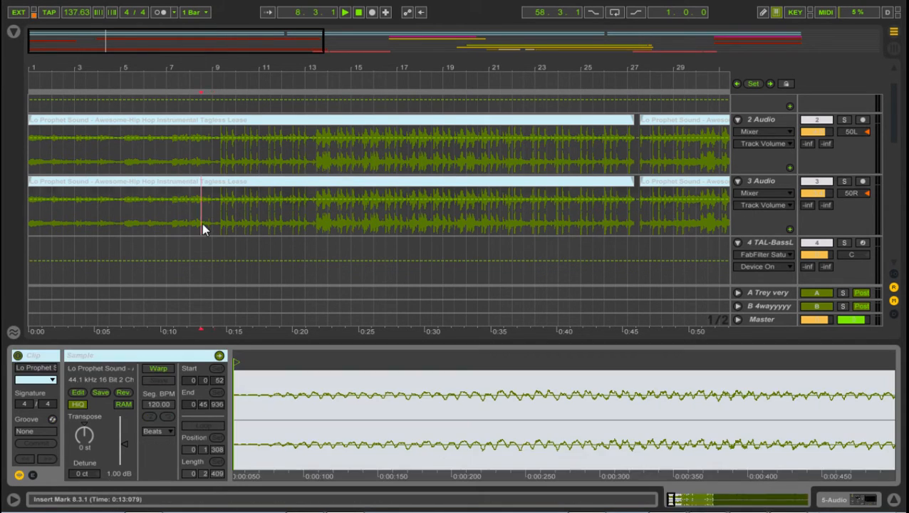
pyautogui.click(359, 13)
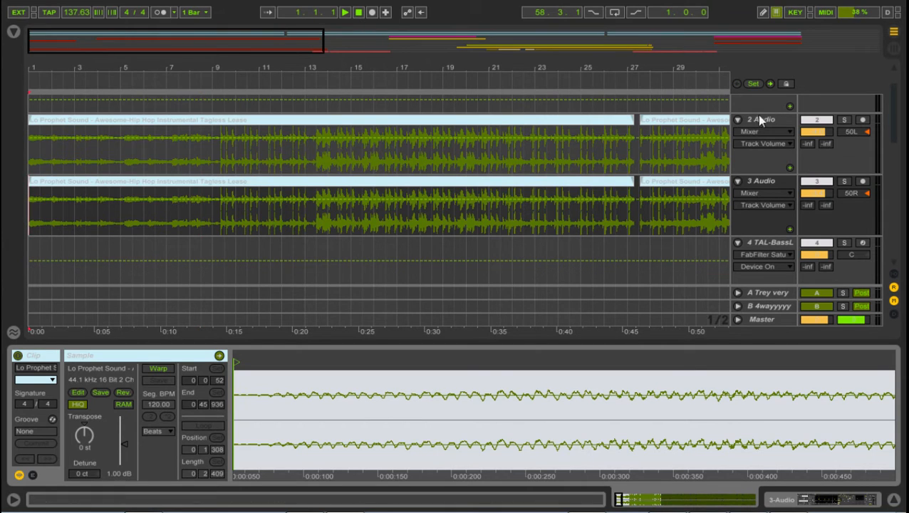
# - Solo 2 Audio and 3 Audio to play the instrumental from 13.3.1, and clear both solos
pyautogui.click(843, 119)
pyautogui.click(842, 183)
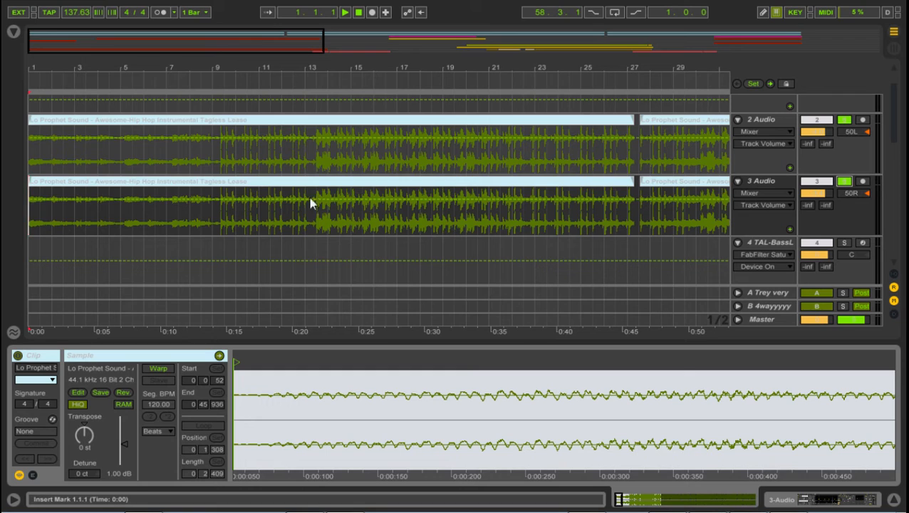
pyautogui.click(316, 220)
pyautogui.press('space')
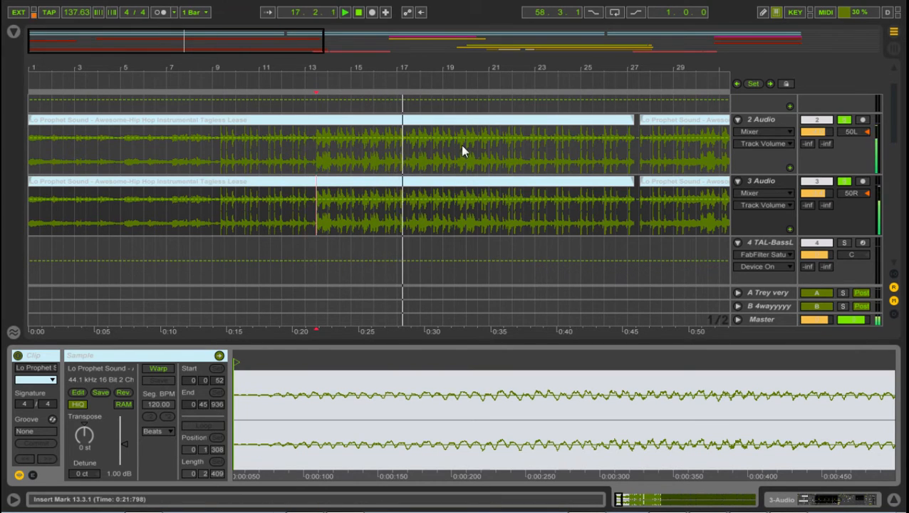
pyautogui.click(844, 181)
# - Open the 7 4-Audio-1 verse clip on 5 Audio at bar 8 and compare its start with the instrumental tracks above
pyautogui.moveTo(449, 66); pyautogui.dragTo(448, 28)
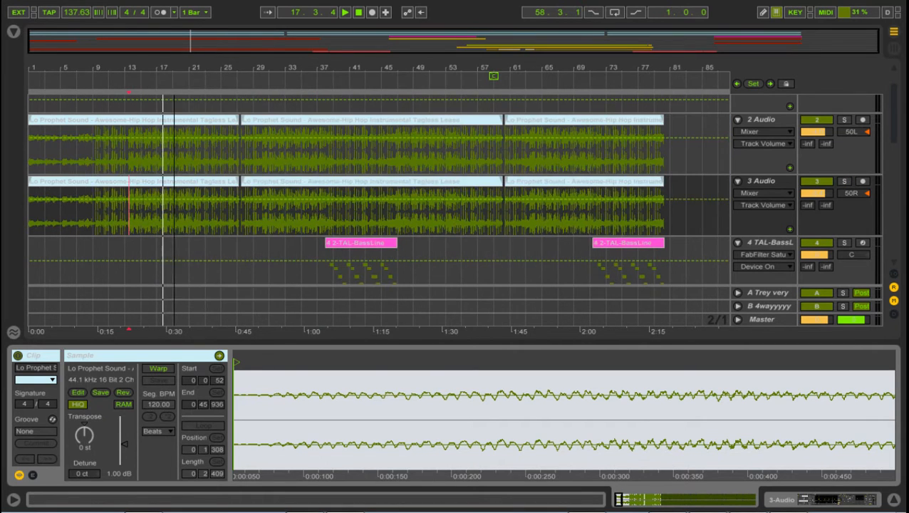
pyautogui.scroll(-4, 143, 153)
pyautogui.click(95, 226)
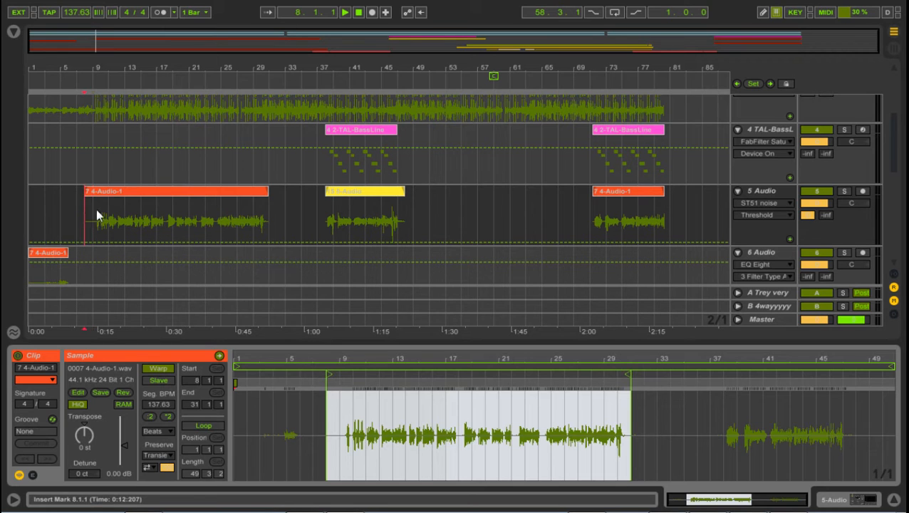
pyautogui.scroll(5, 816, 138)
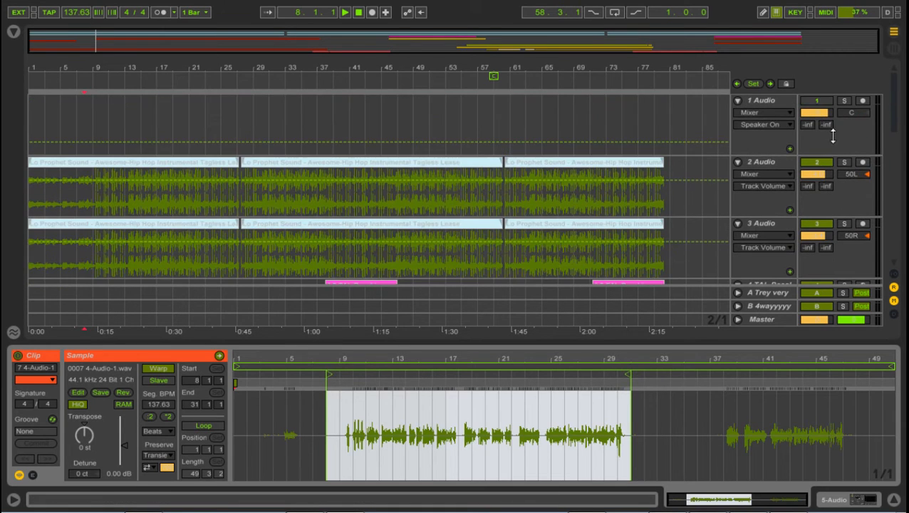
pyautogui.scroll(-5, 489, 217)
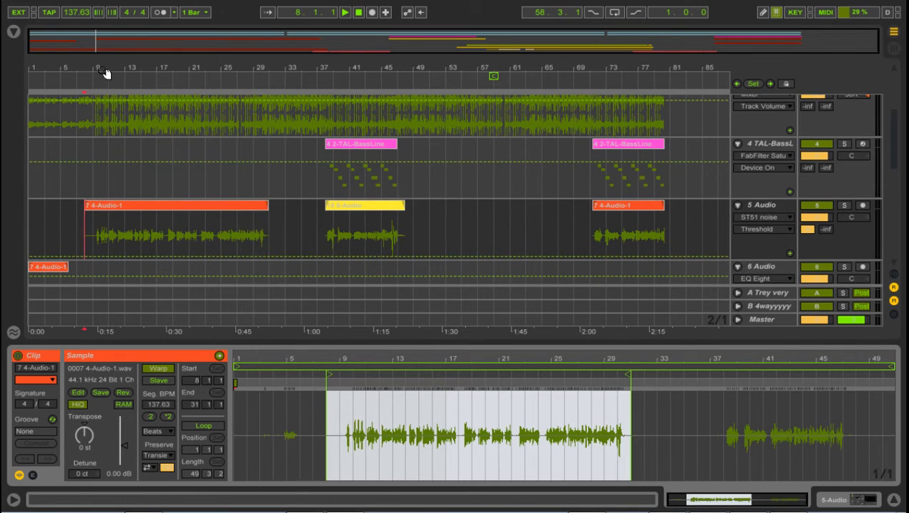
pyautogui.moveTo(107, 73); pyautogui.dragTo(241, 168)
pyautogui.doubleClick(342, 63)
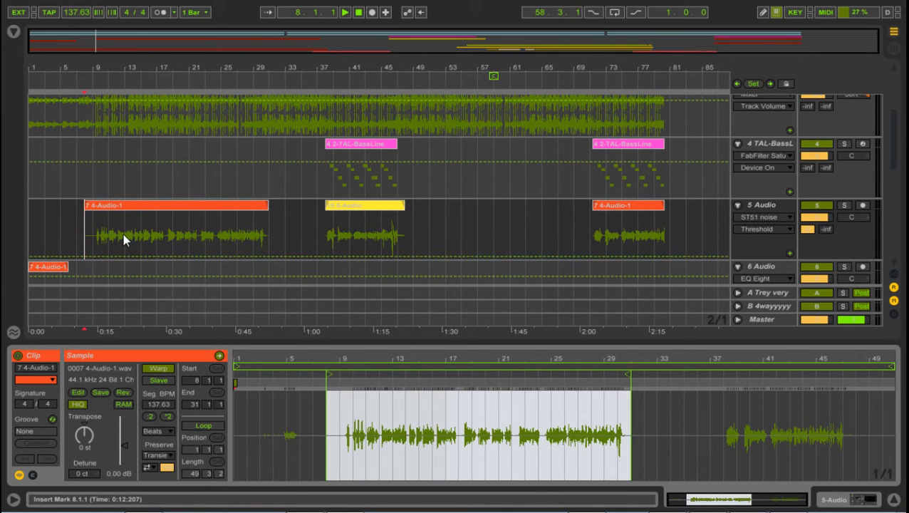
# - Examine how the vocal clips on 5 Audio through 10 Audio are laid out against the instrumental and bass line
pyautogui.scroll(-1, 154, 218)
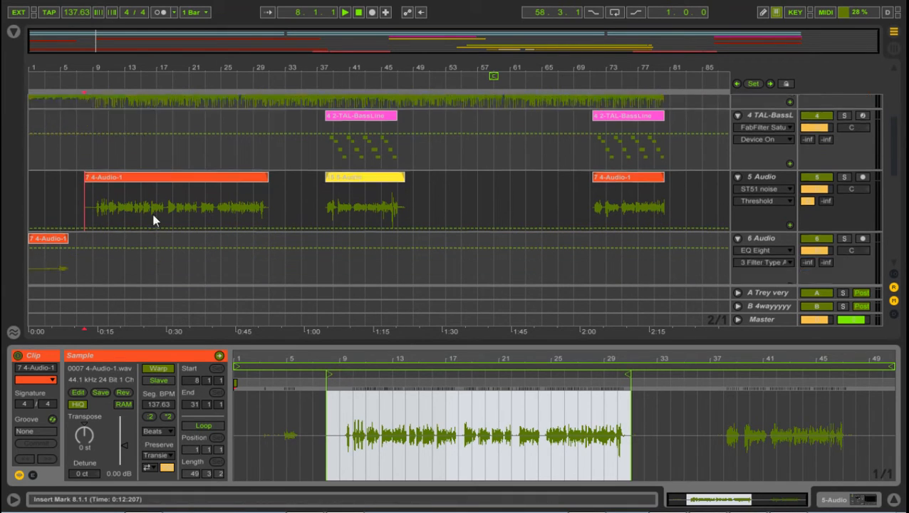
pyautogui.scroll(-3, 157, 217)
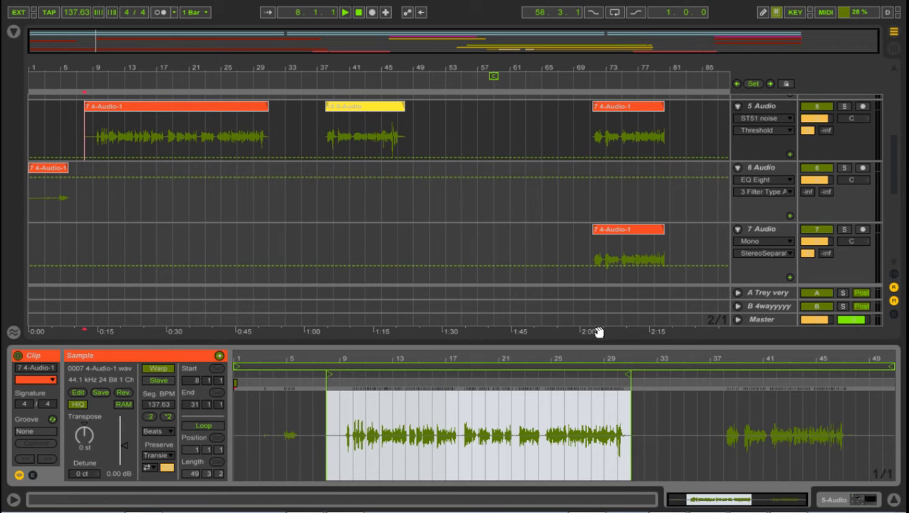
pyautogui.scroll(-6, 389, 181)
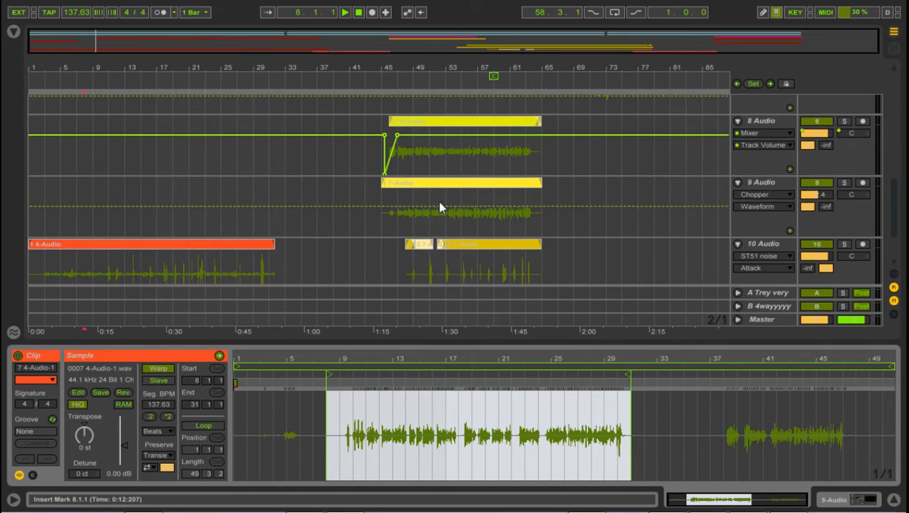
pyautogui.scroll(1, 467, 185)
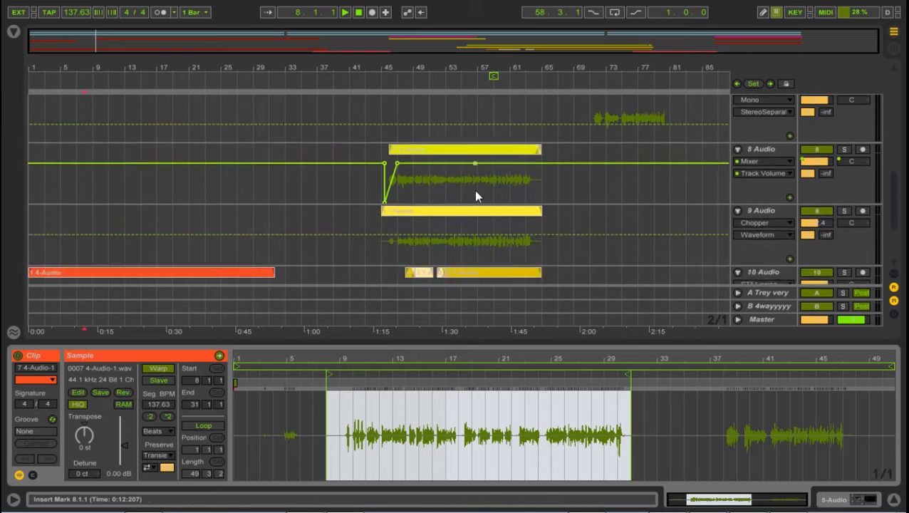
pyautogui.scroll(-4, 474, 189)
pyautogui.scroll(3, 477, 136)
pyautogui.scroll(8, 472, 178)
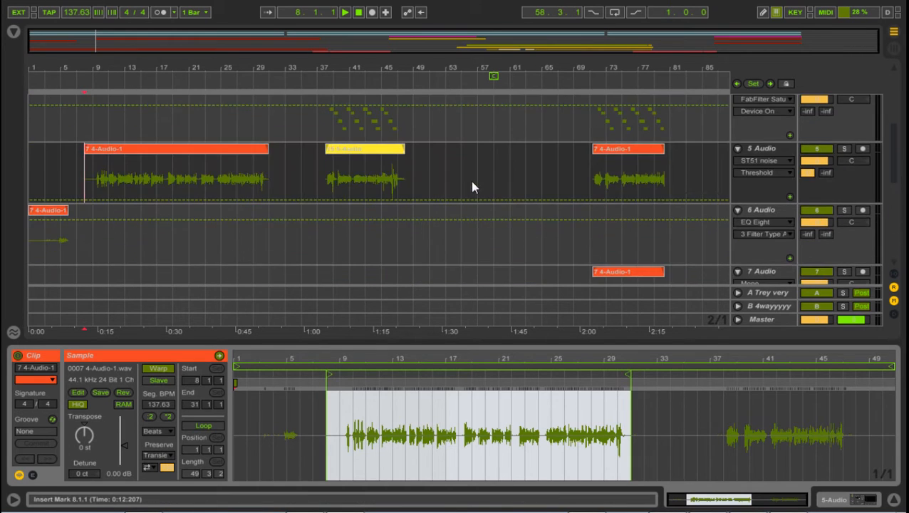
pyautogui.scroll(-3, 139, 248)
pyautogui.scroll(2, 136, 244)
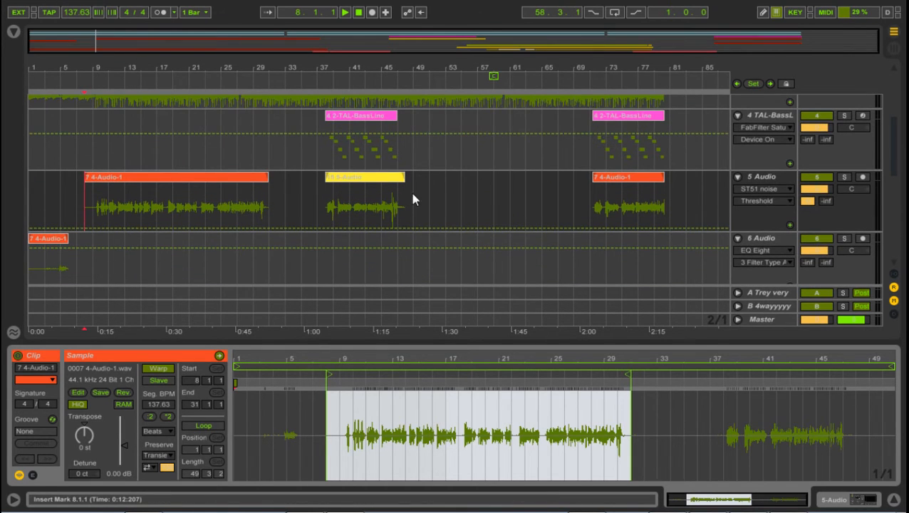
pyautogui.scroll(-5, 413, 199)
pyautogui.scroll(3, 444, 223)
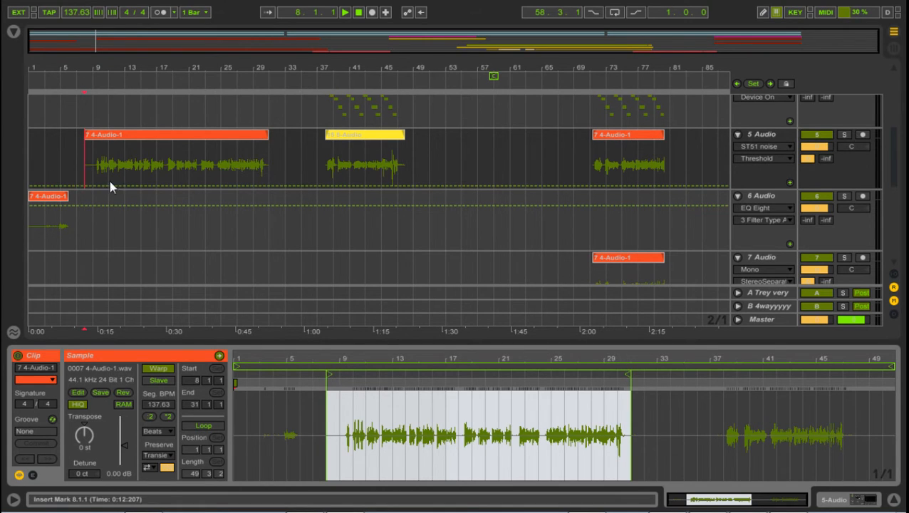
pyautogui.scroll(4, 299, 146)
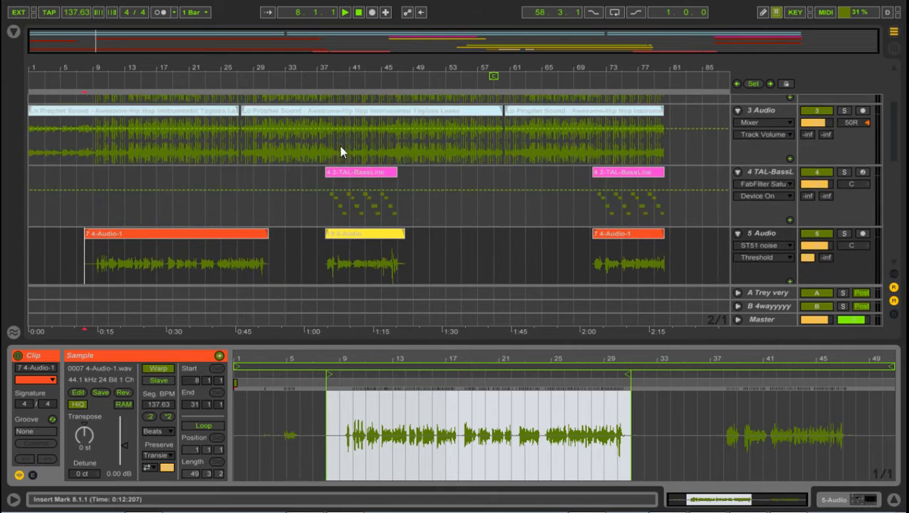
# - Open the first 2-TAL-BassLine clip at bar 38 and solo its track
pyautogui.scroll(-3, 427, 243)
pyautogui.click(329, 173)
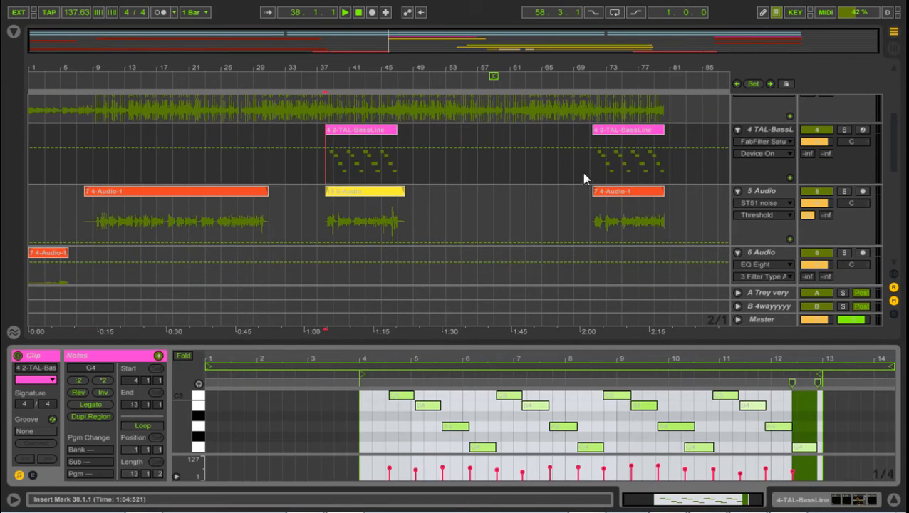
pyautogui.click(843, 131)
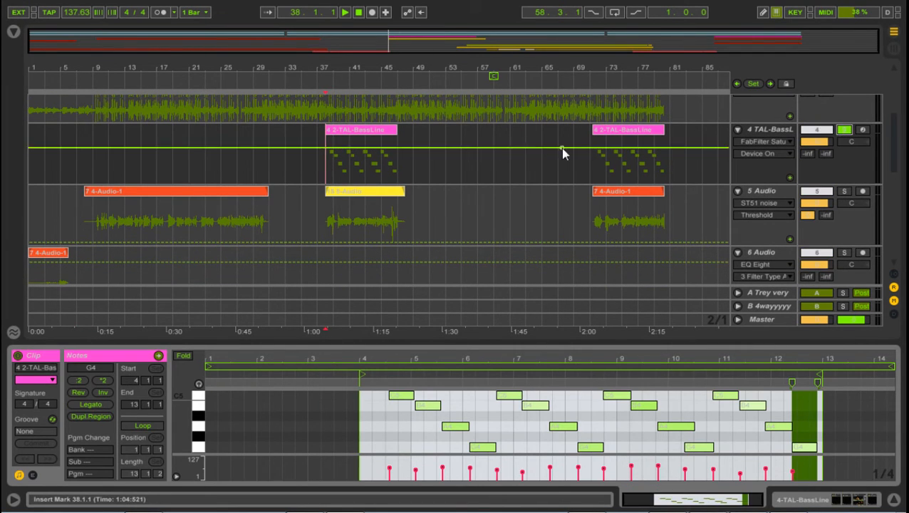
# - Zoom in on the first 2-TAL-BassLine clip and play the soloed bass line from bar 38
pyautogui.scroll(3, 374, 163)
pyautogui.click(305, 213)
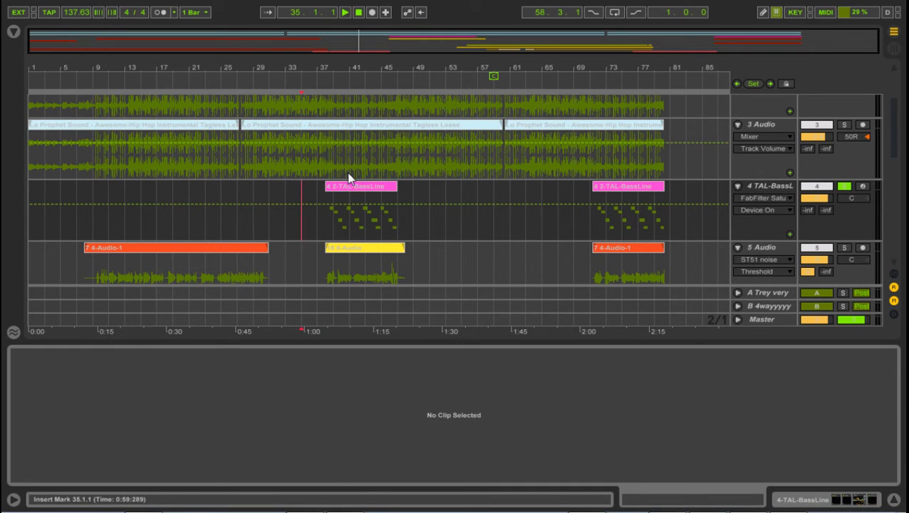
pyautogui.click(333, 211)
pyautogui.click(319, 222)
pyautogui.moveTo(351, 64); pyautogui.dragTo(361, 81)
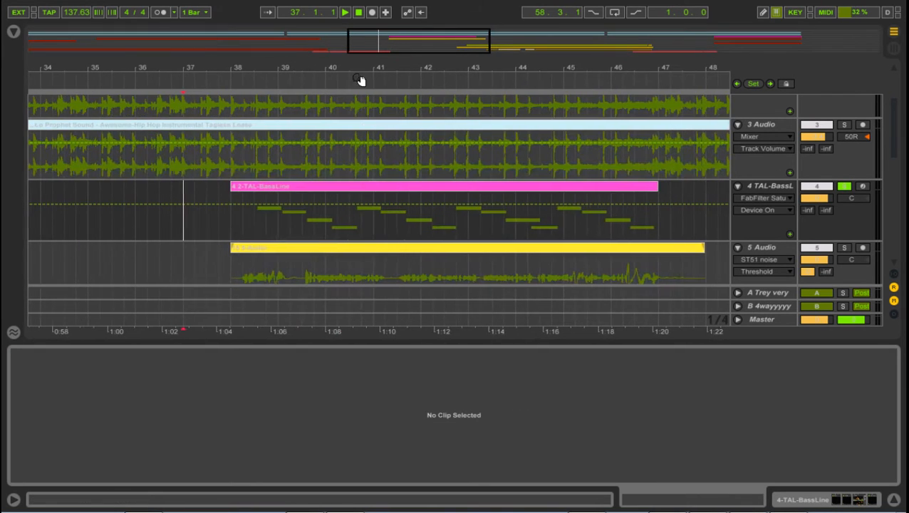
pyautogui.click(276, 229)
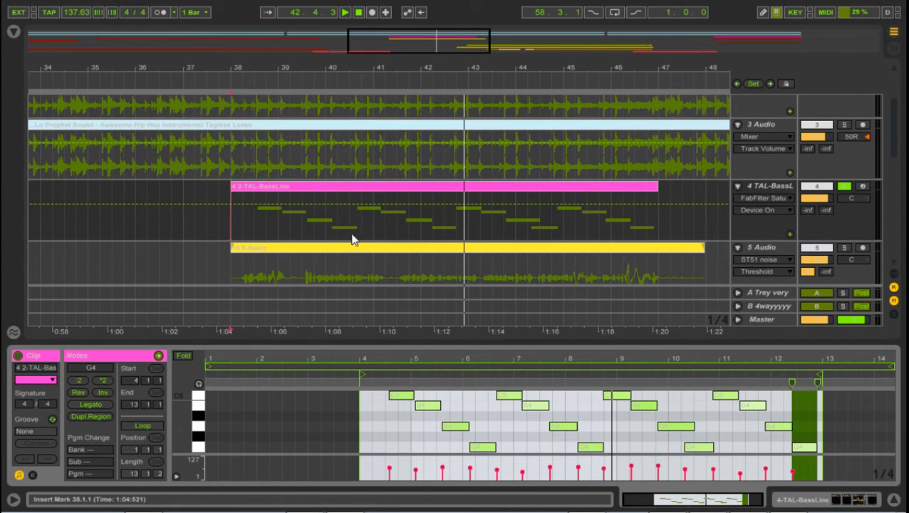
pyautogui.press('space')
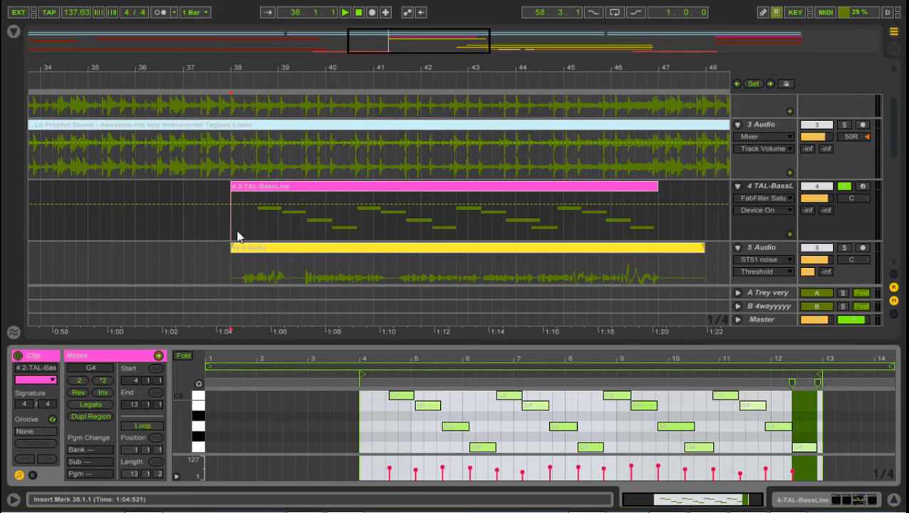
# - Examine the waveform spike near the end of the 15 5-Audio clip on 5 Audio and select the range 46.2.2 to 46.2.4
pyautogui.scroll(-2, 237, 235)
pyautogui.scroll(2, 238, 235)
pyautogui.scroll(-5, 249, 224)
pyautogui.scroll(3, 629, 228)
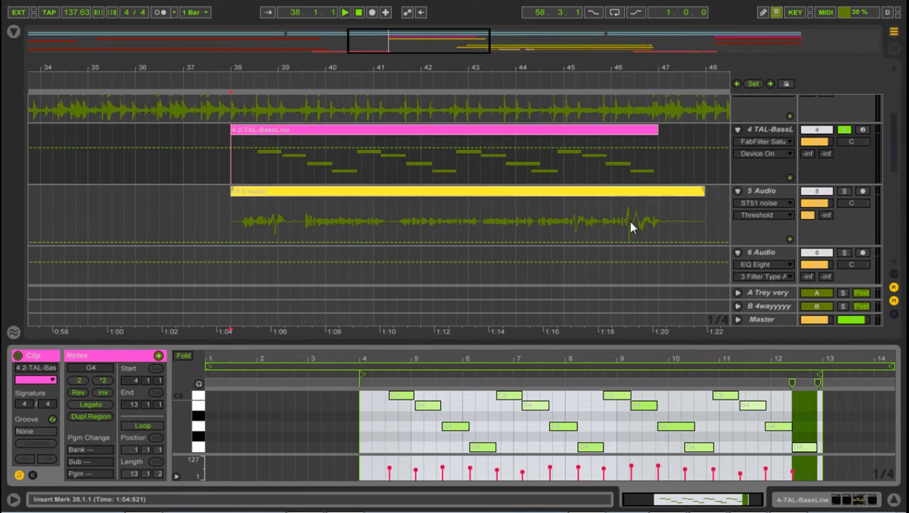
pyautogui.moveTo(645, 79); pyautogui.dragTo(646, 139)
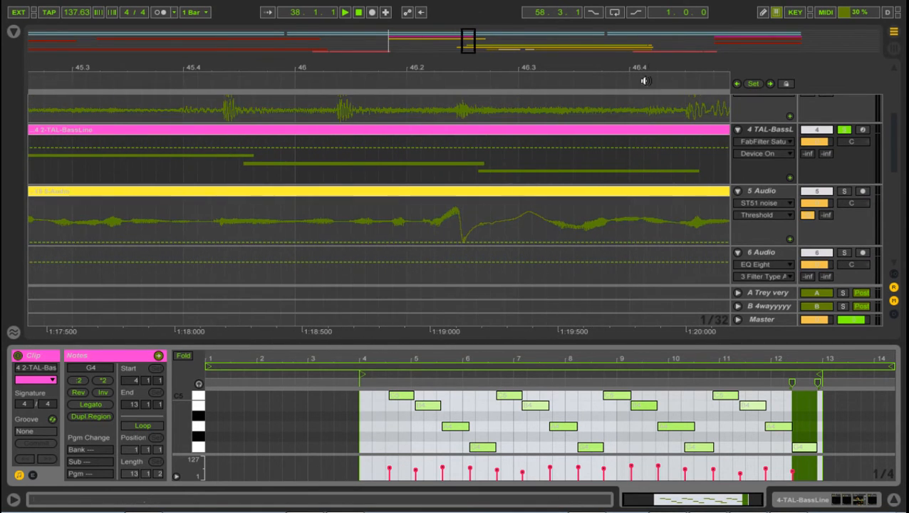
pyautogui.click(439, 216)
pyautogui.moveTo(439, 216); pyautogui.dragTo(490, 215)
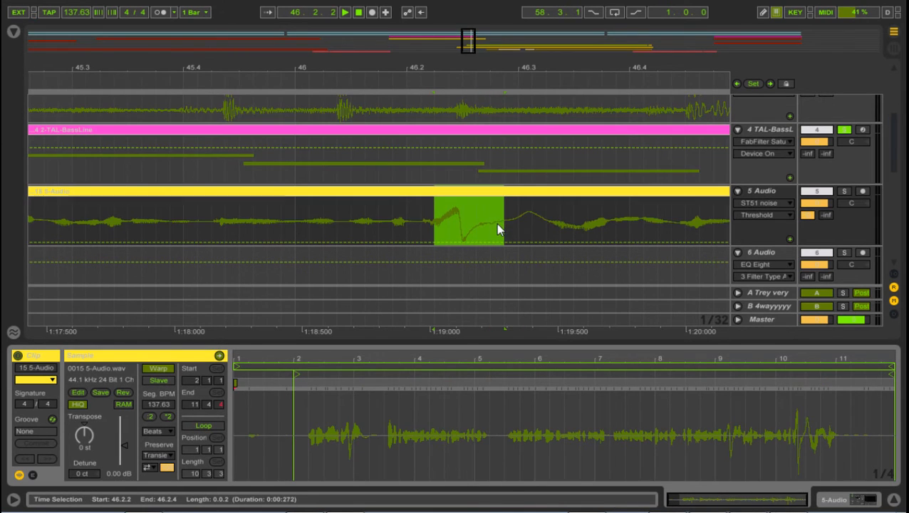
pyautogui.click(461, 226)
pyautogui.click(446, 223)
pyautogui.moveTo(445, 223)
pyautogui.mouseDown()
pyautogui.moveTo(487, 227)
pyautogui.moveTo(487, 235)
pyautogui.moveTo(459, 223)
pyautogui.mouseUp()
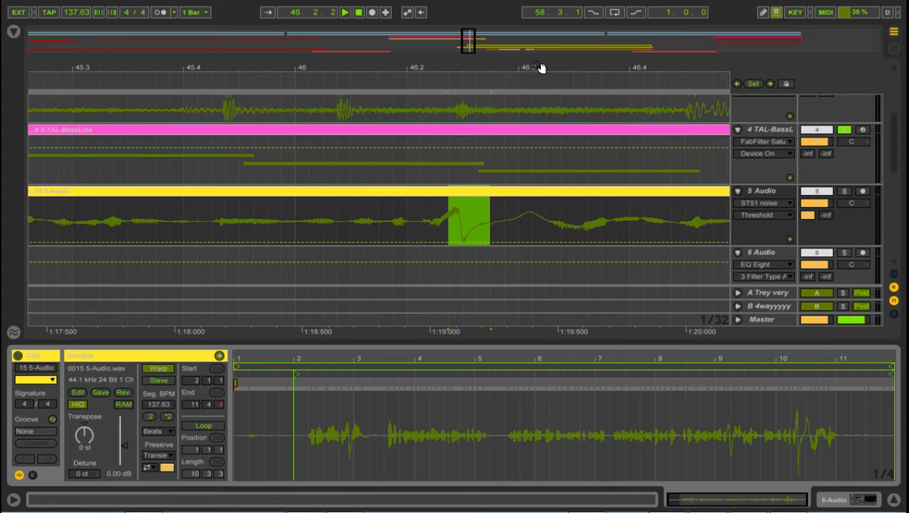
# - Place the insert mark at the spike's start, 46.2.2, and compare the spike with the rest of the 15 5-Audio clip
pyautogui.moveTo(542, 67); pyautogui.dragTo(522, 67)
pyautogui.scroll(-6, 485, 229)
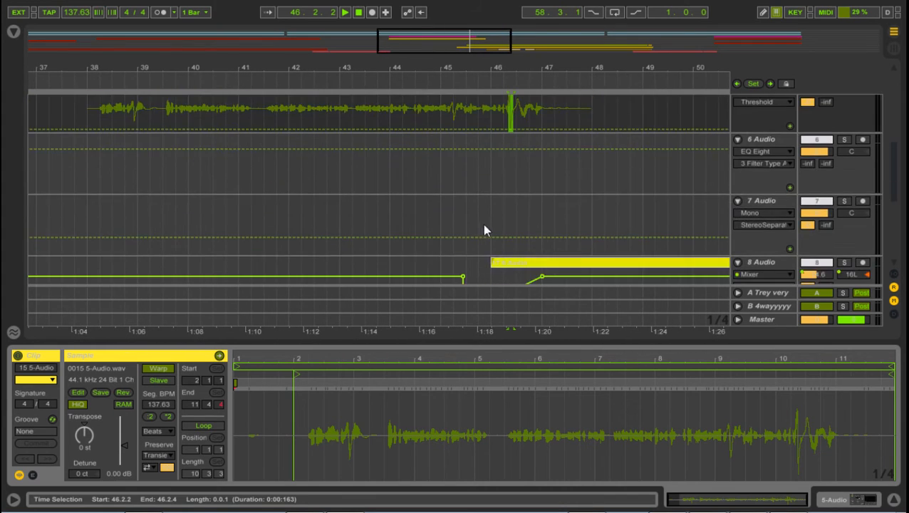
pyautogui.scroll(6, 539, 201)
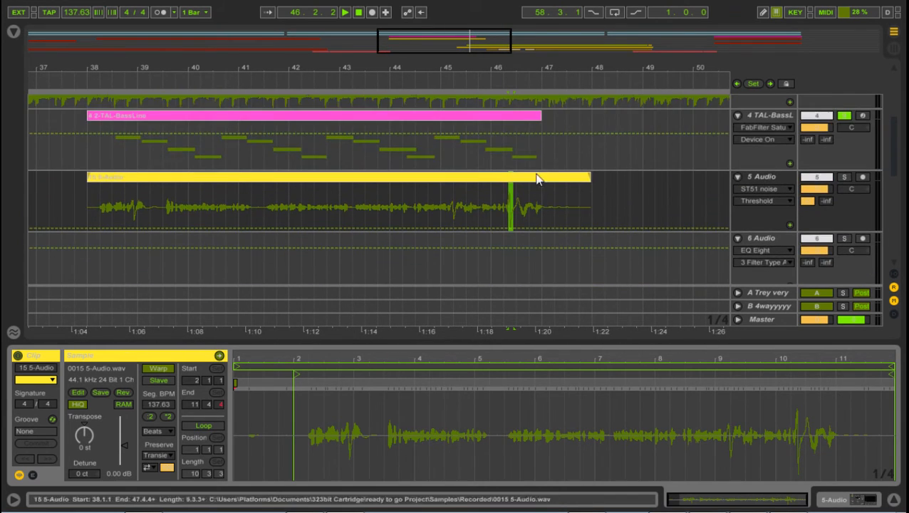
pyautogui.moveTo(518, 70); pyautogui.dragTo(517, 117)
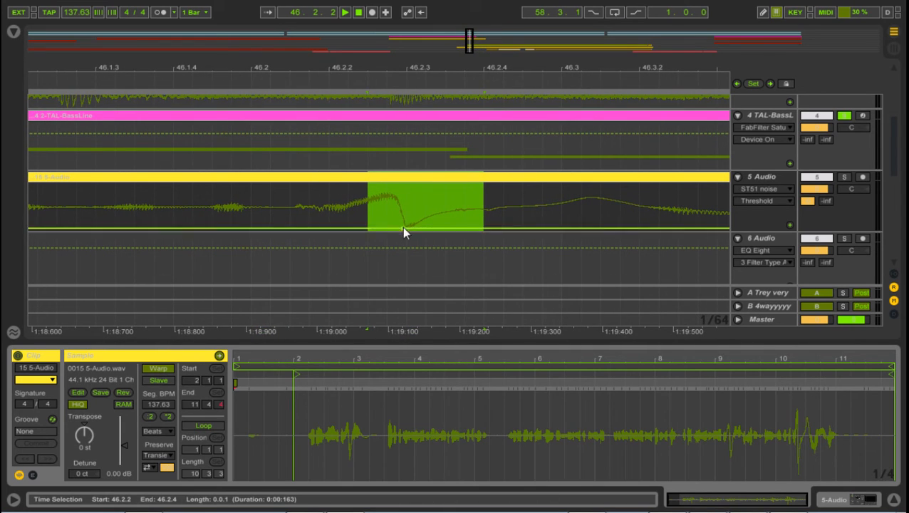
pyautogui.click(368, 218)
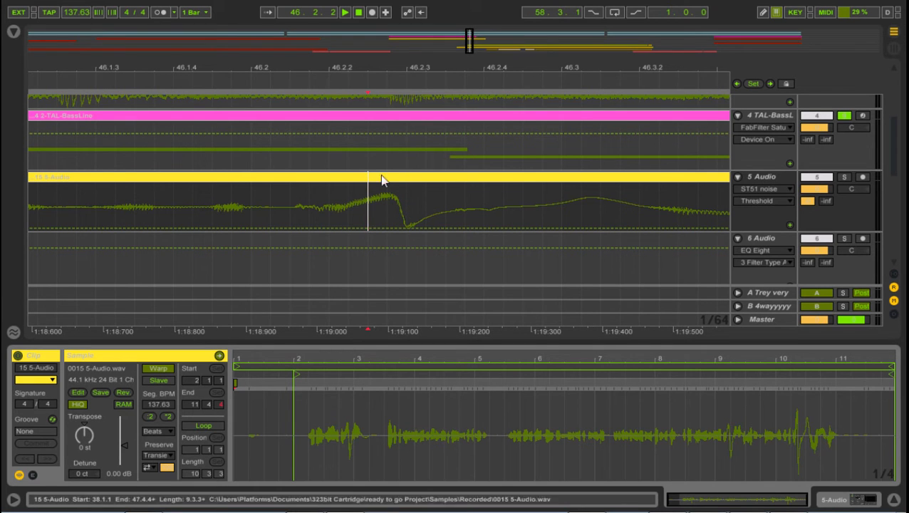
pyautogui.moveTo(389, 69); pyautogui.dragTo(545, 35)
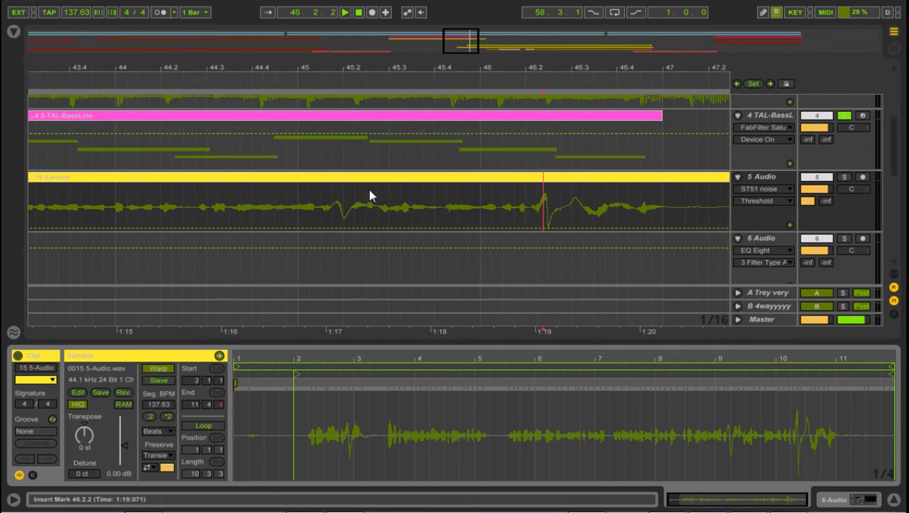
pyautogui.moveTo(354, 72); pyautogui.dragTo(382, 35)
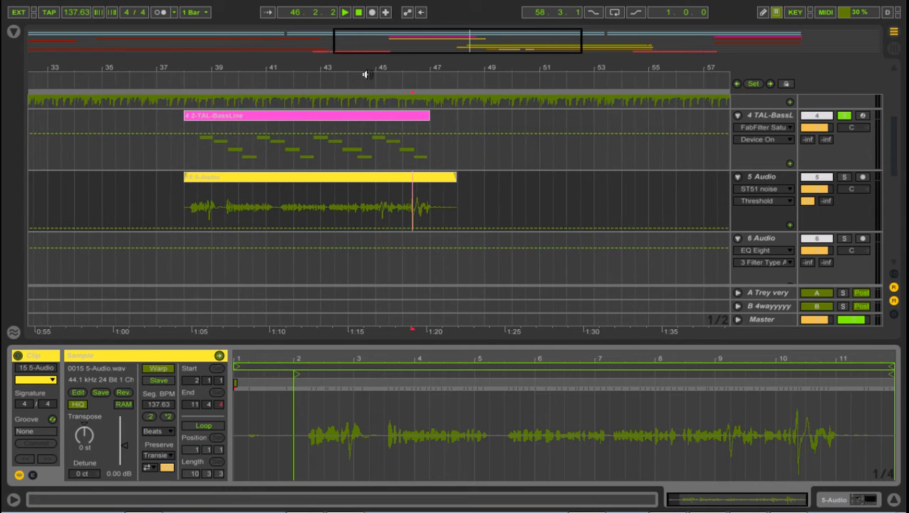
# - Set the insert mark to 38.1.1, the start of the 15 5-Audio clip, and unsolo the bass line track
pyautogui.moveTo(213, 64); pyautogui.dragTo(427, 120)
pyautogui.moveTo(635, 78); pyautogui.dragTo(485, 67)
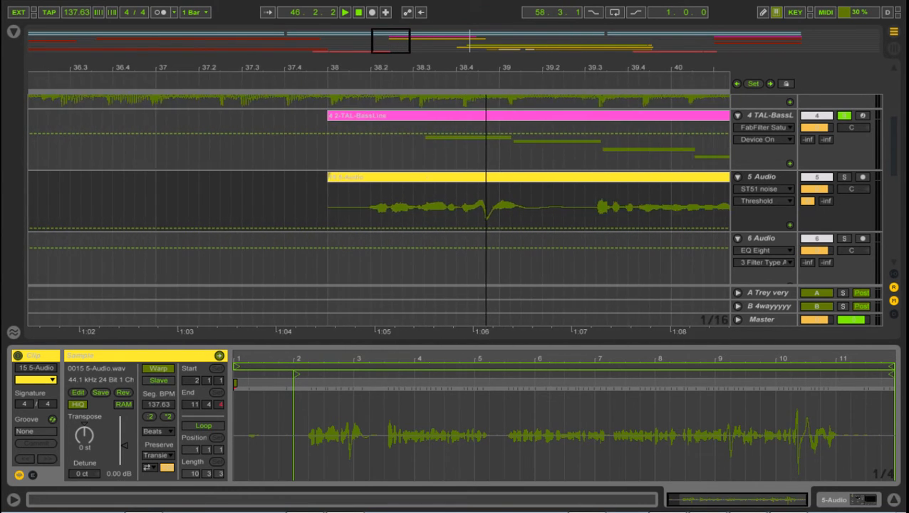
pyautogui.click(369, 221)
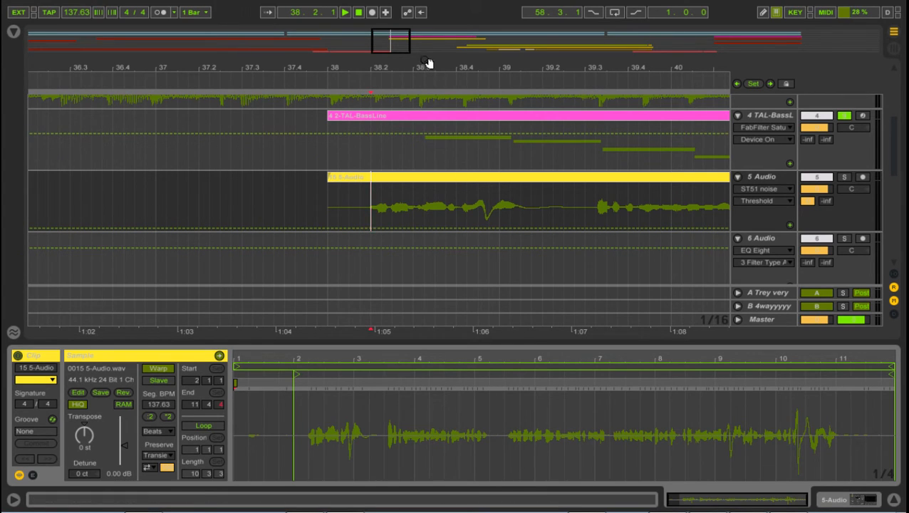
pyautogui.moveTo(427, 63); pyautogui.dragTo(438, 42)
pyautogui.click(401, 191)
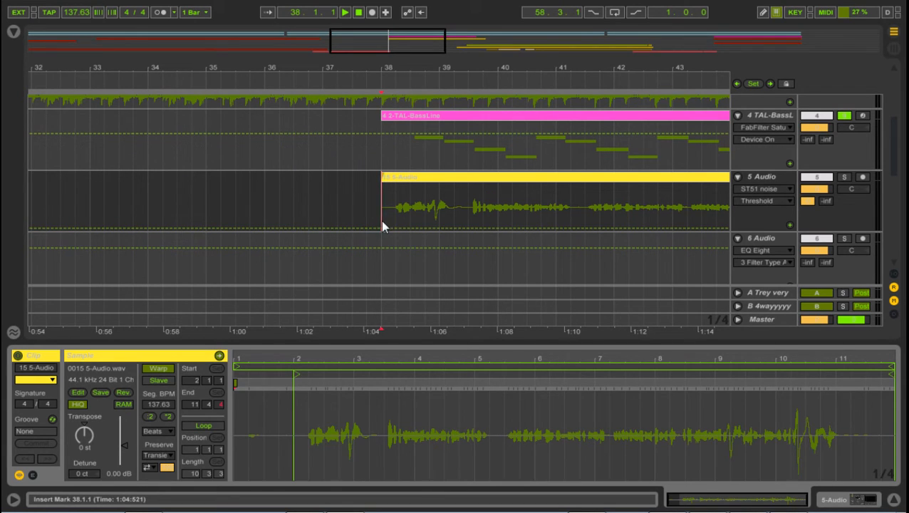
pyautogui.click(844, 115)
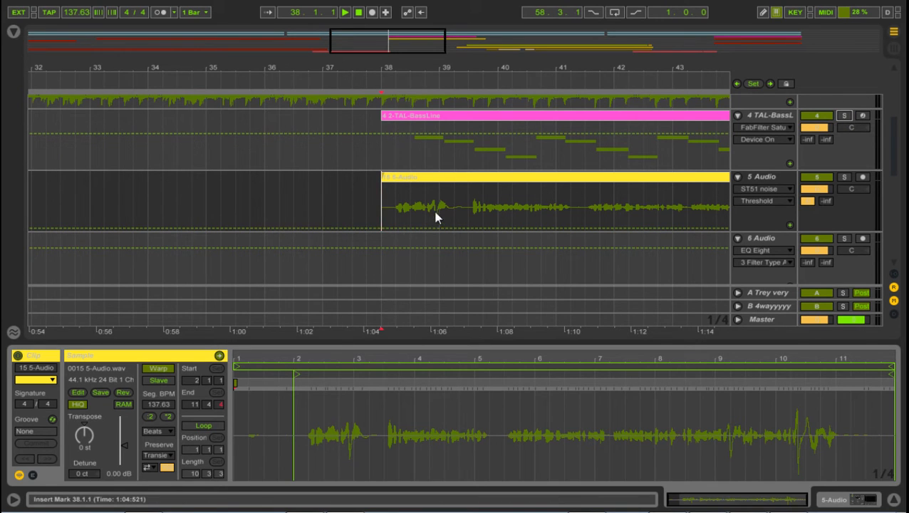
# - Open the 17 6-Audio clip on 8 Audio with the insert mark at its start, 46.1.1
pyautogui.moveTo(515, 72); pyautogui.dragTo(192, 69)
pyautogui.moveTo(397, 72); pyautogui.dragTo(342, 168)
pyautogui.scroll(-1, 343, 168)
pyautogui.scroll(-2, 343, 168)
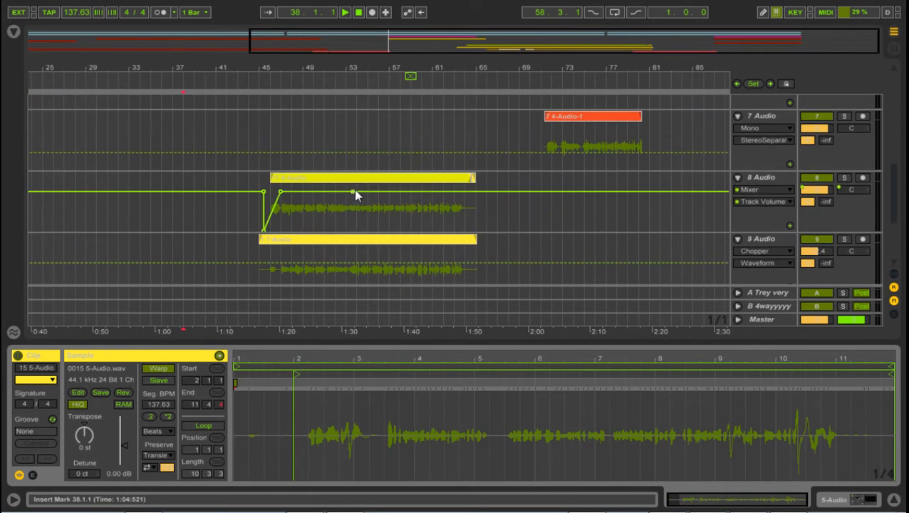
pyautogui.click(270, 204)
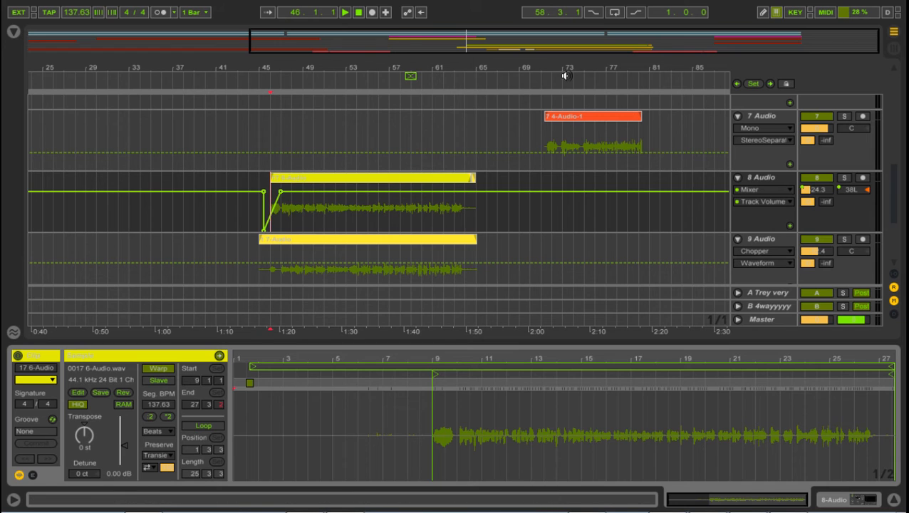
# - Return to the first 7 4-Audio-1 clip on 5 Audio and place the insert mark at its start, 8.1.1
pyautogui.moveTo(575, 68); pyautogui.dragTo(617, 51)
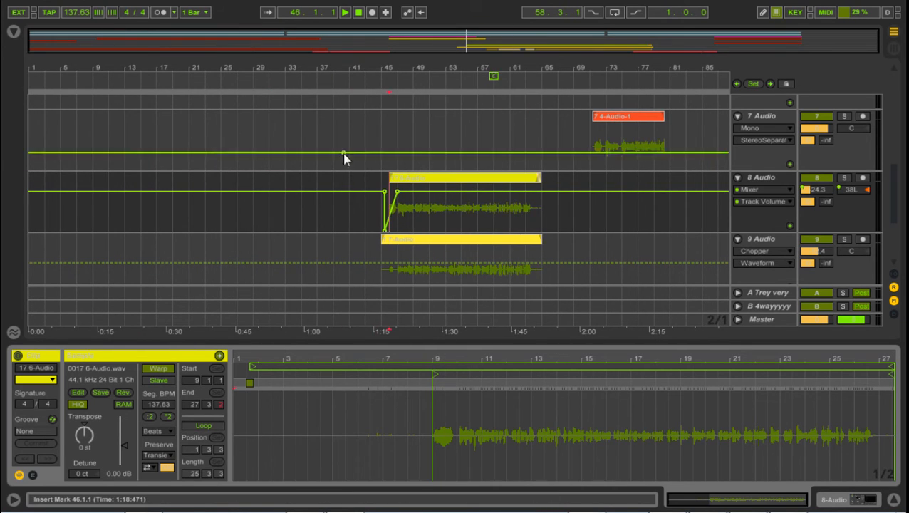
pyautogui.scroll(5, 342, 135)
pyautogui.scroll(-4, 300, 163)
pyautogui.scroll(2, 178, 196)
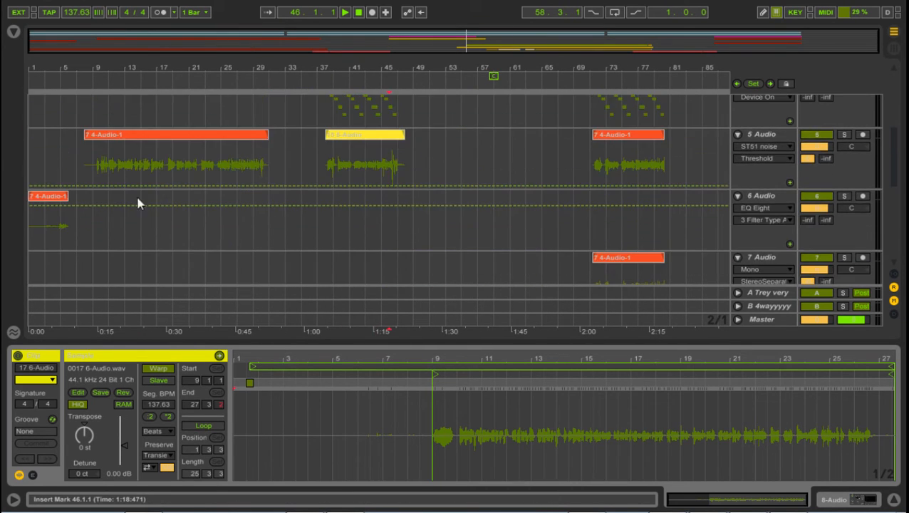
pyautogui.click(88, 170)
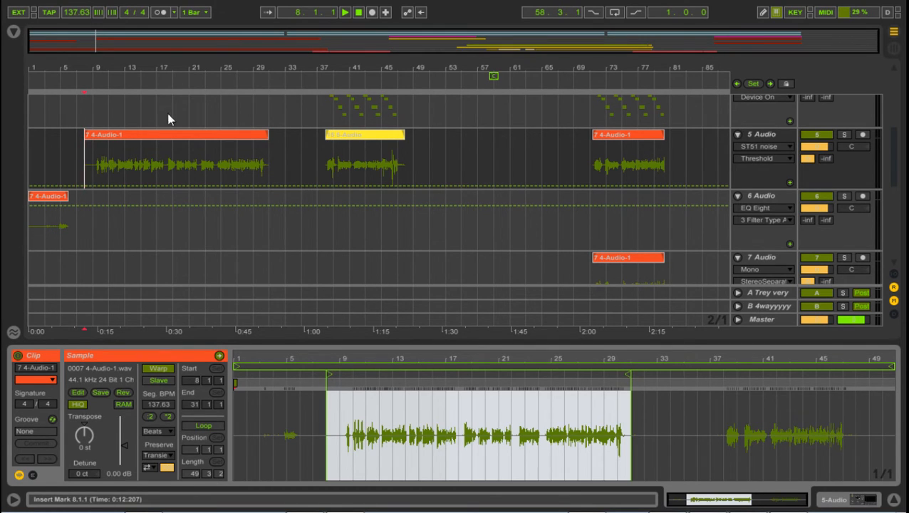
# - Fold the 6, 7, 9 and 10 Audio tracks, keeping 8 Audio unfolded
pyautogui.click(737, 196)
pyautogui.click(738, 210)
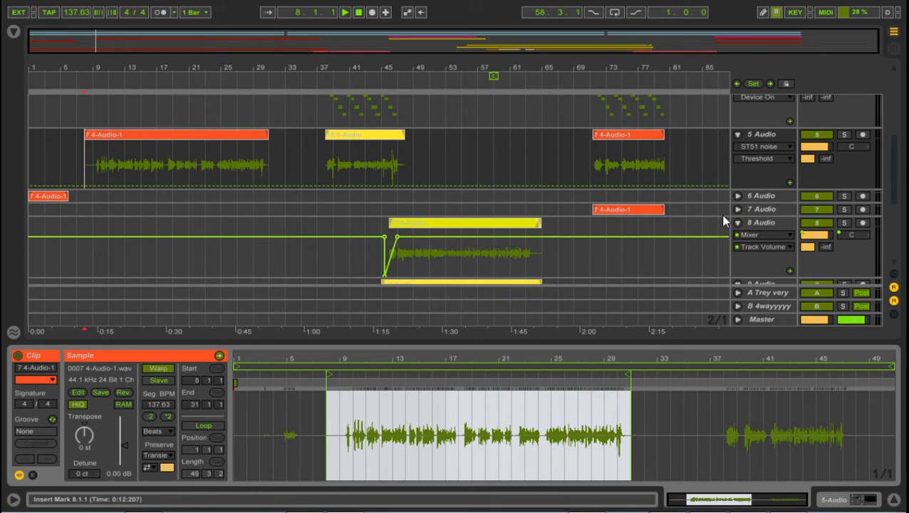
pyautogui.click(739, 223)
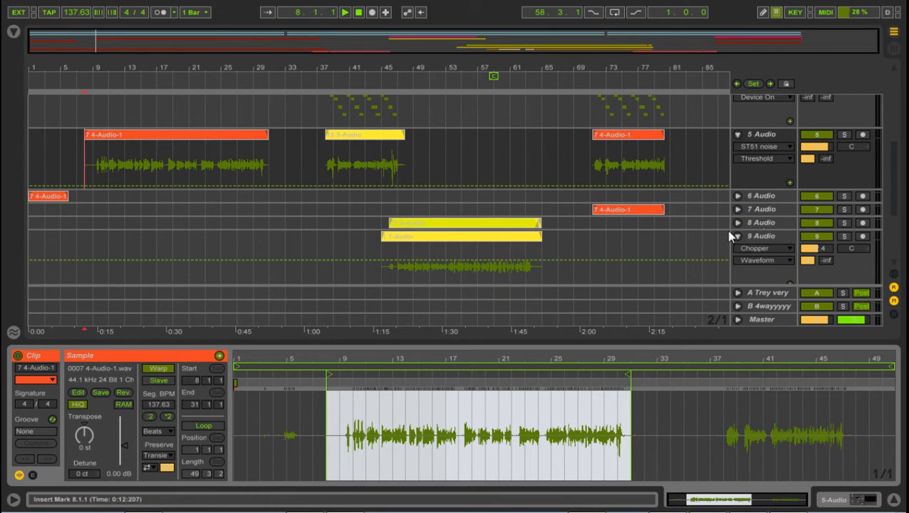
pyautogui.click(737, 236)
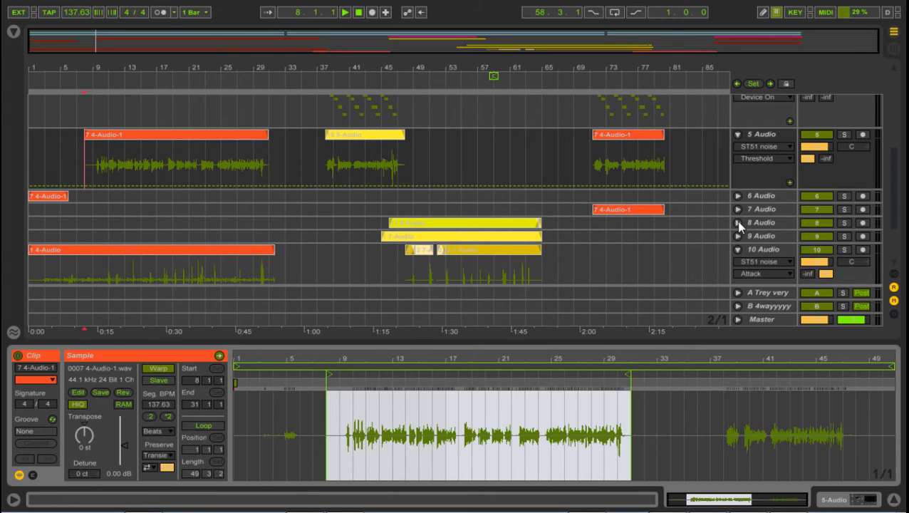
pyautogui.click(738, 223)
pyautogui.scroll(-3, 734, 223)
pyautogui.click(739, 242)
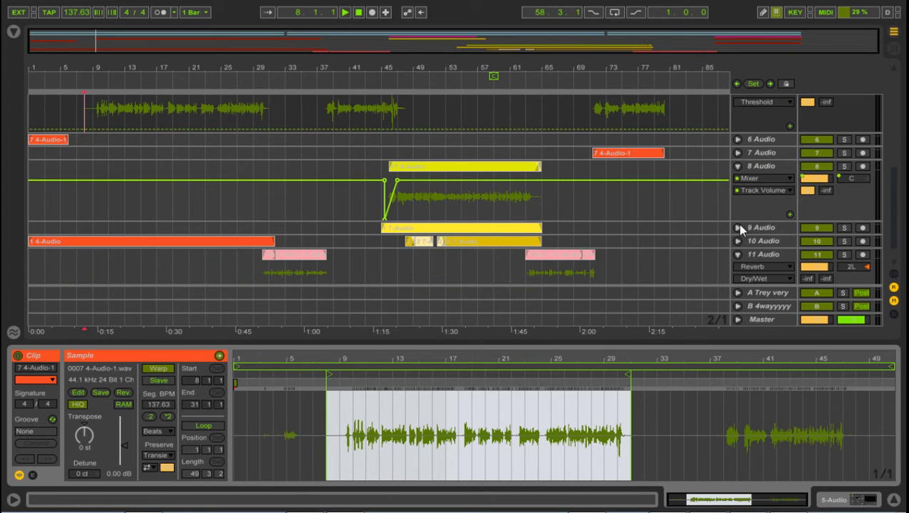
# - Solo 5 Audio and play its first 7 4-Audio-1 vocal clip from bar 18
pyautogui.scroll(5, 405, 191)
pyautogui.scroll(-4, 445, 223)
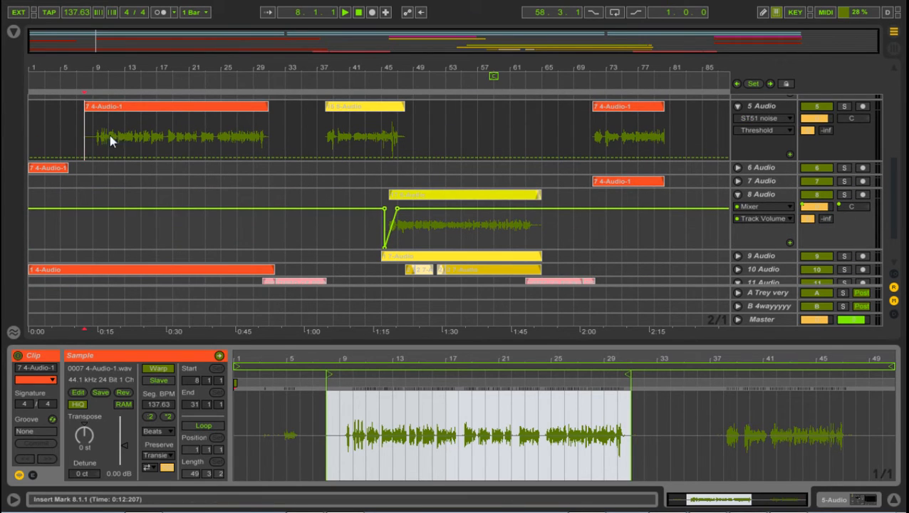
pyautogui.click(169, 135)
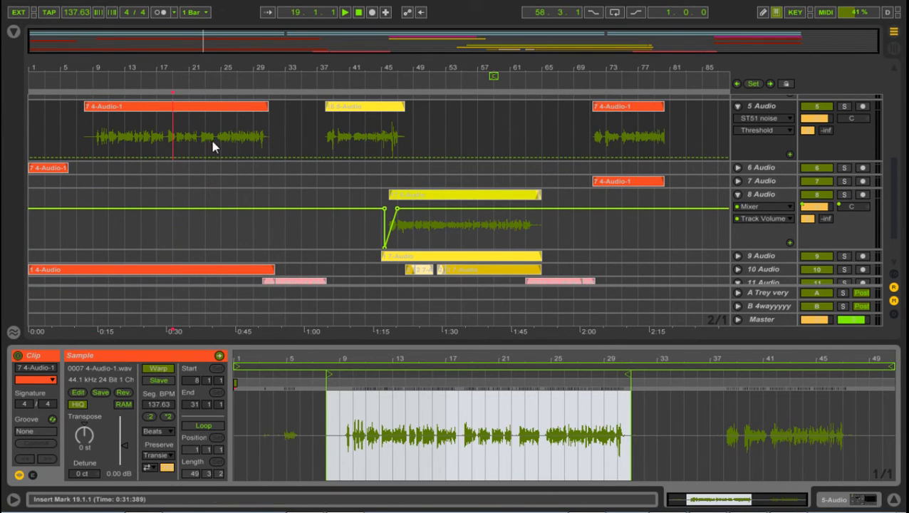
pyautogui.moveTo(168, 66); pyautogui.dragTo(186, 109)
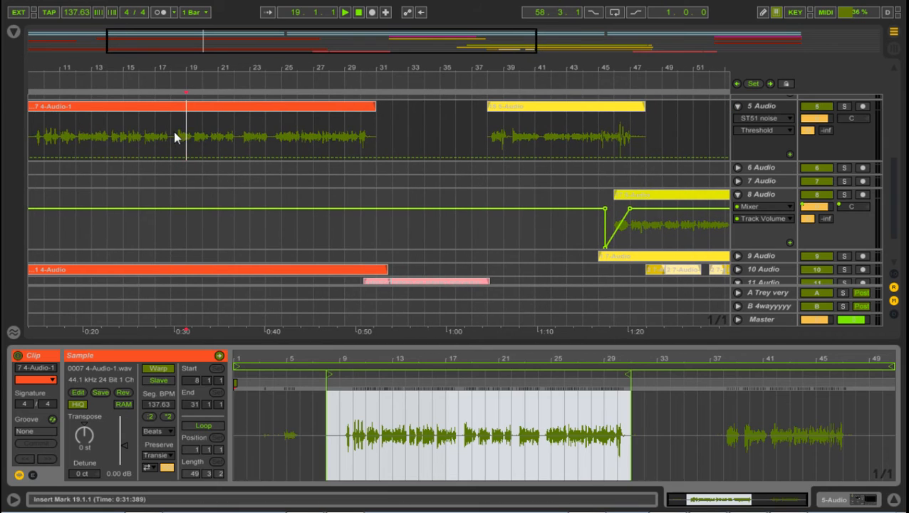
pyautogui.click(170, 132)
pyautogui.click(843, 106)
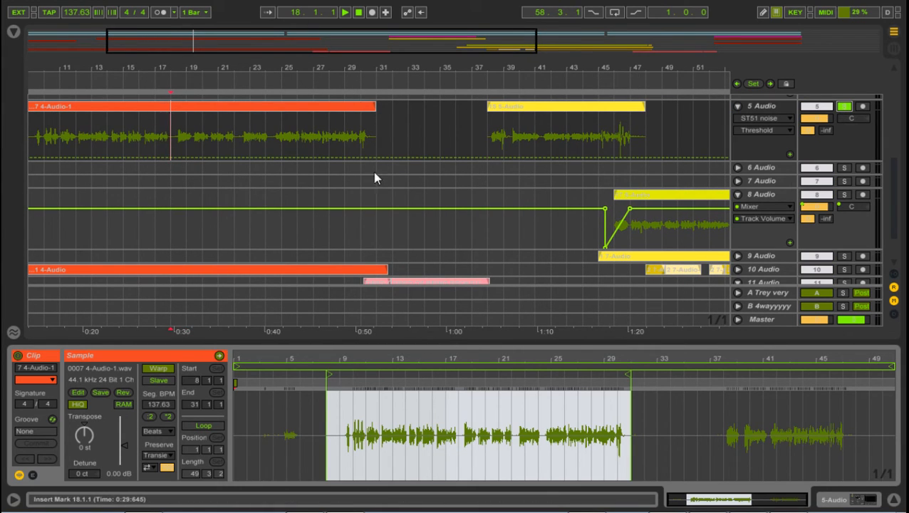
pyautogui.press('space')
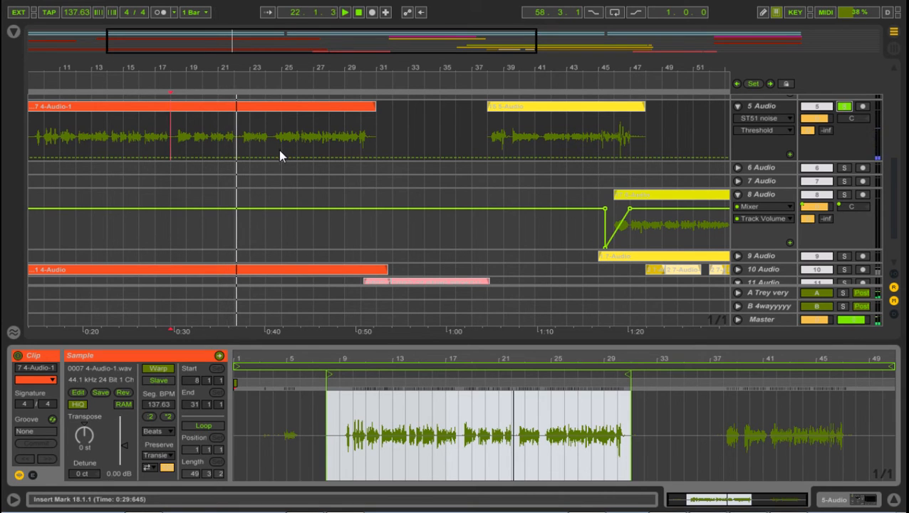
# - Solo 8 Audio instead and play its vocal clip from bar 46
pyautogui.moveTo(677, 64); pyautogui.dragTo(410, 63)
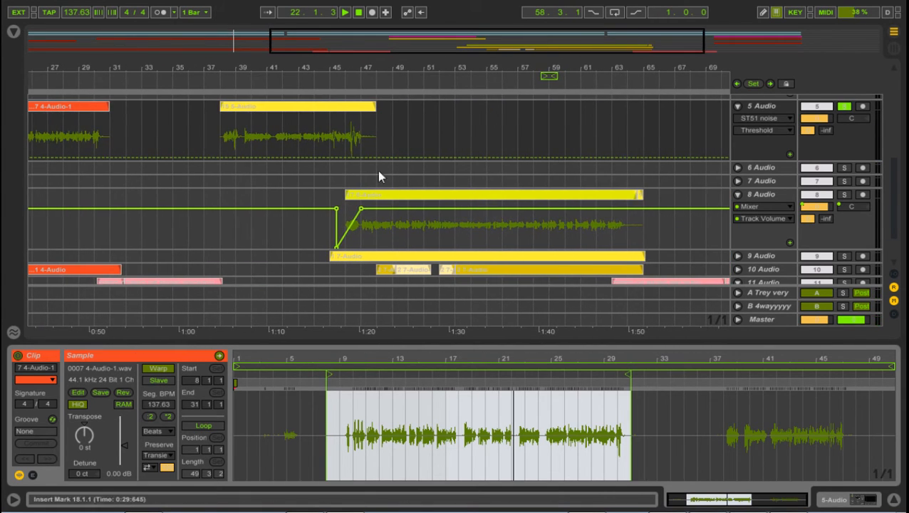
pyautogui.click(346, 212)
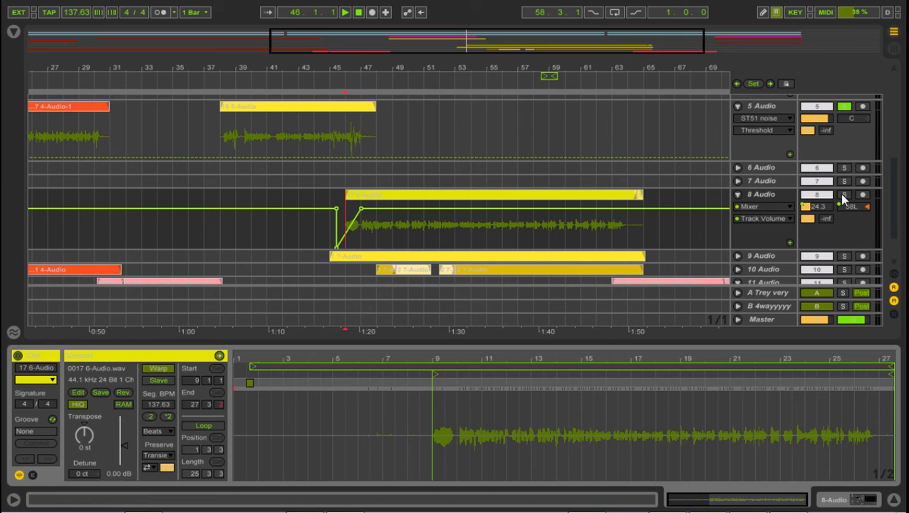
pyautogui.click(843, 194)
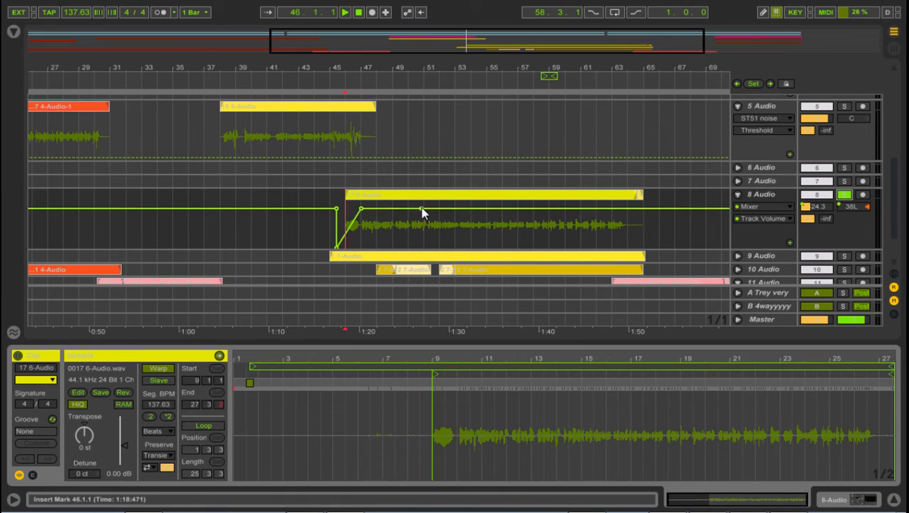
pyautogui.press('space')
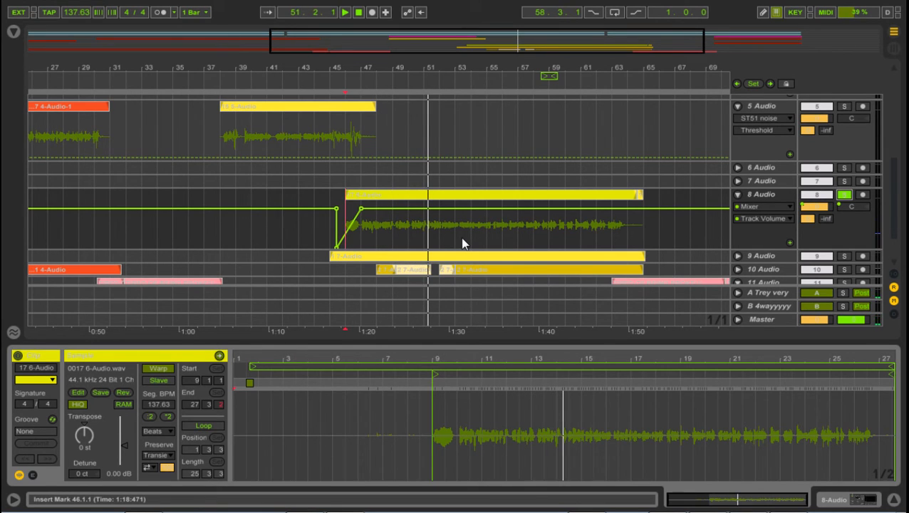
# - Unfold 9 Audio, solo it, and play its 1 7-Audio clip from bar 47
pyautogui.moveTo(486, 76); pyautogui.dragTo(418, 162)
pyautogui.scroll(-3, 427, 178)
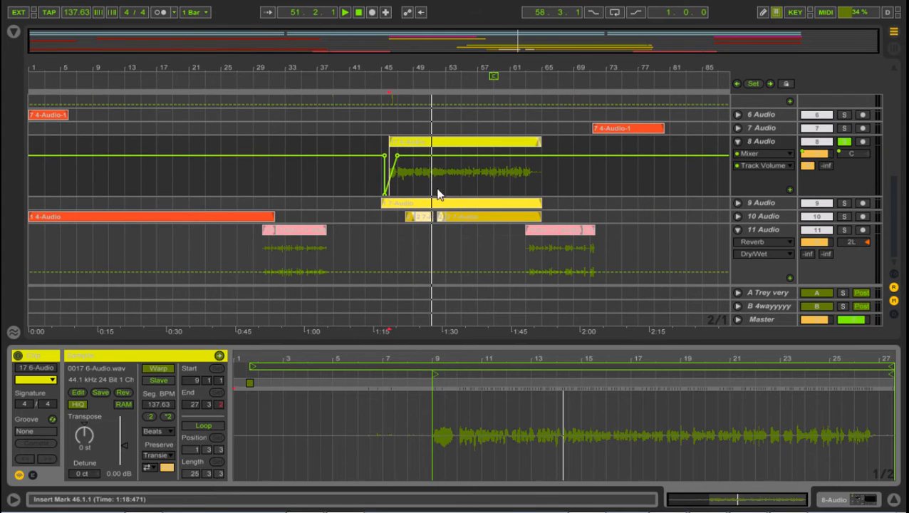
pyautogui.click(738, 204)
pyautogui.click(409, 244)
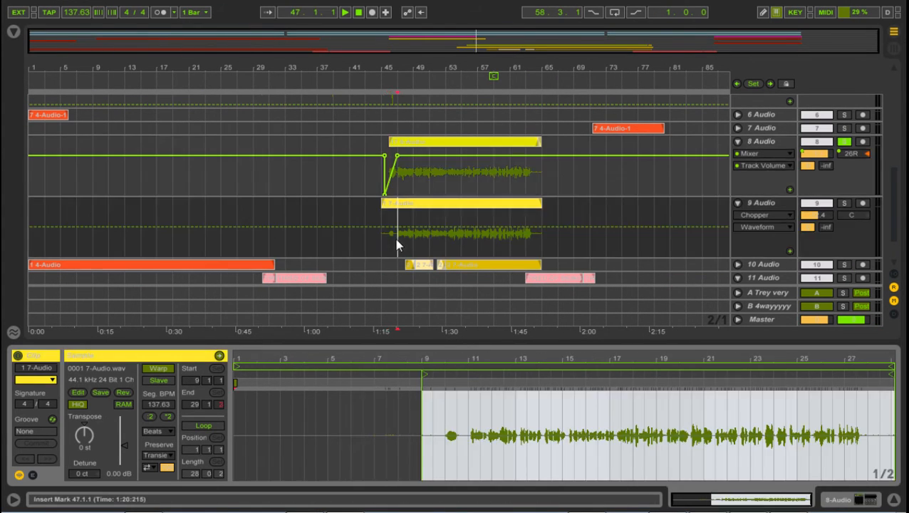
pyautogui.press('space')
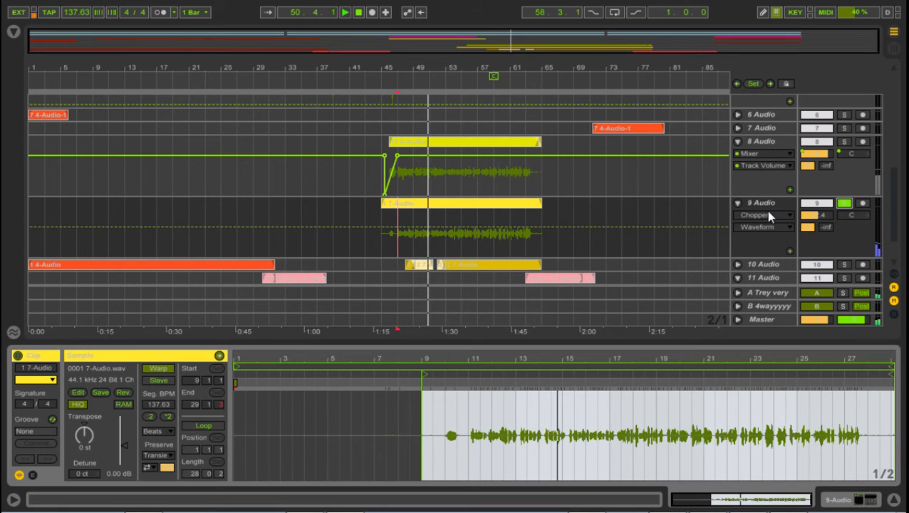
# - Show the effects on 9 Audio and open its Auto-Tune Evo window with the insert mark at bar 47
pyautogui.click(510, 203)
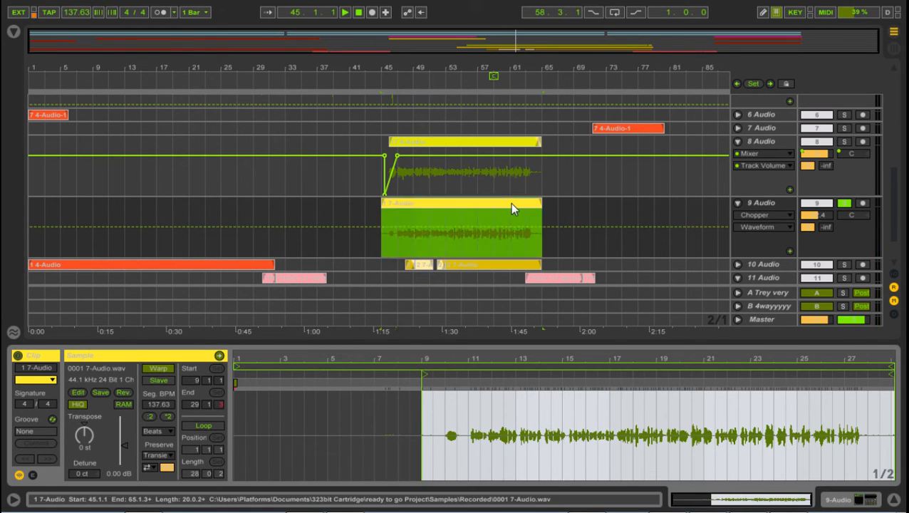
pyautogui.click(753, 202)
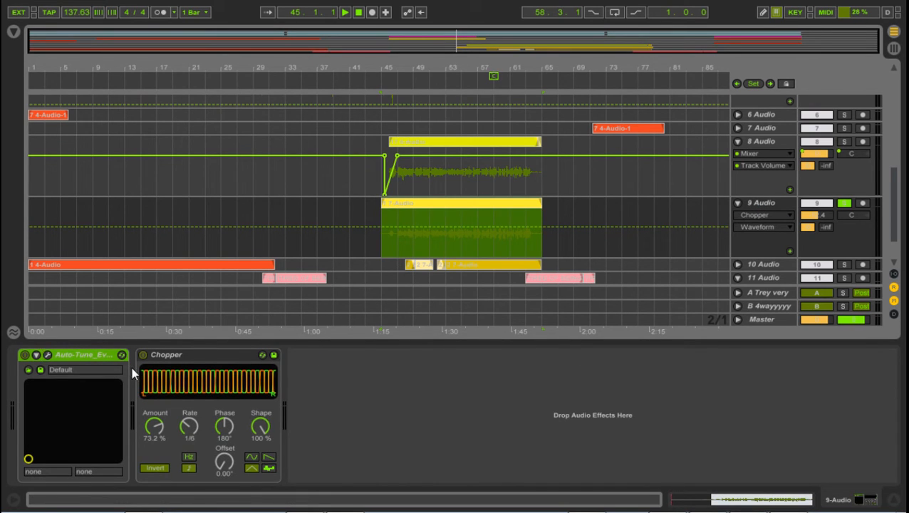
pyautogui.click(379, 243)
pyautogui.press('space')
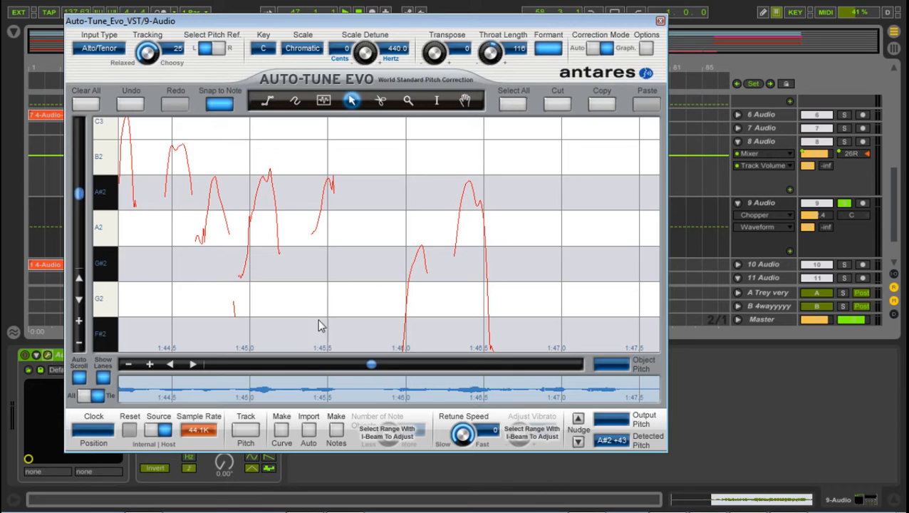
# - Play the 9 Audio vocal while examining its Auto-Tune Evo pitch notes, including those around 1:20, and close the plug-in window
pyautogui.press('space')
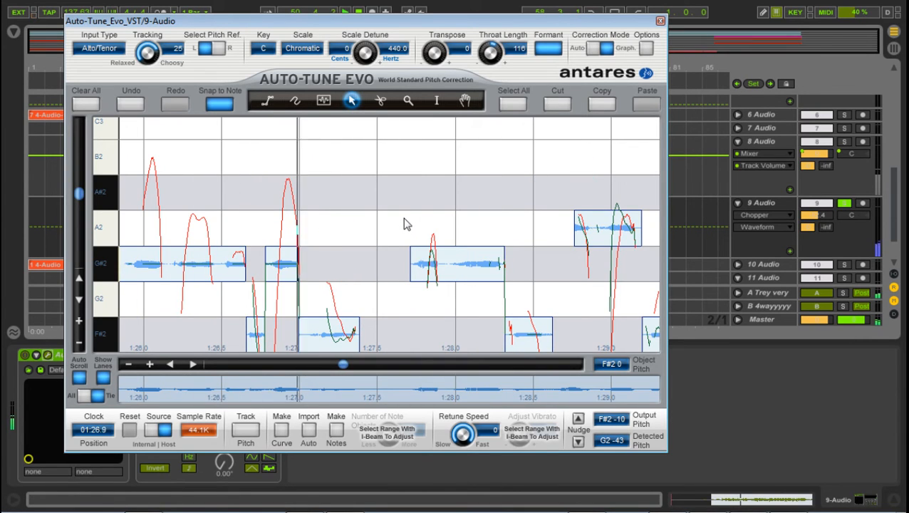
pyautogui.press('space')
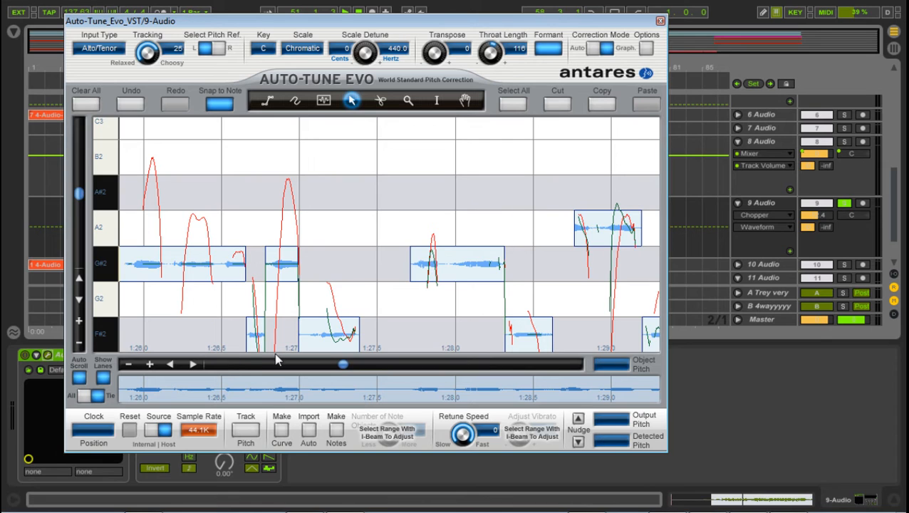
pyautogui.moveTo(345, 366); pyautogui.dragTo(335, 366)
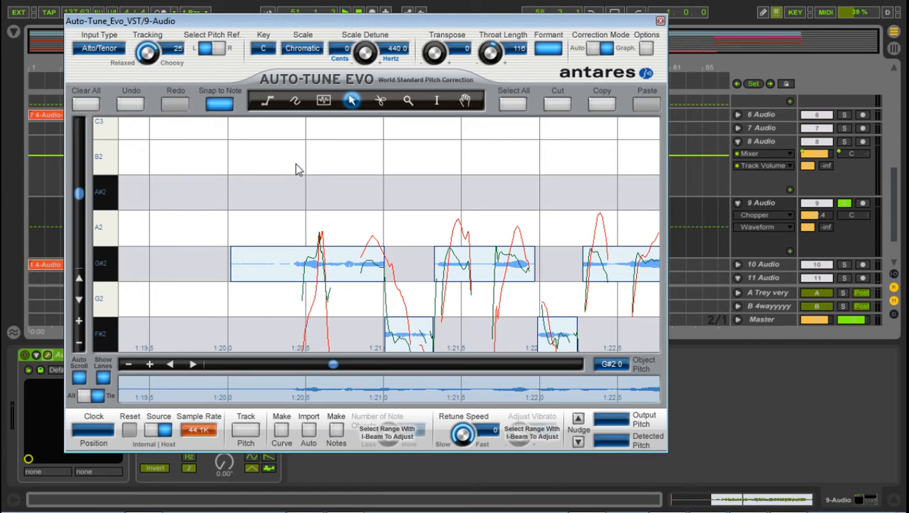
pyautogui.click(660, 21)
# - Place the insert mark at 45.1.1 on 9 Audio and unfold the 10 Audio track
pyautogui.click(382, 235)
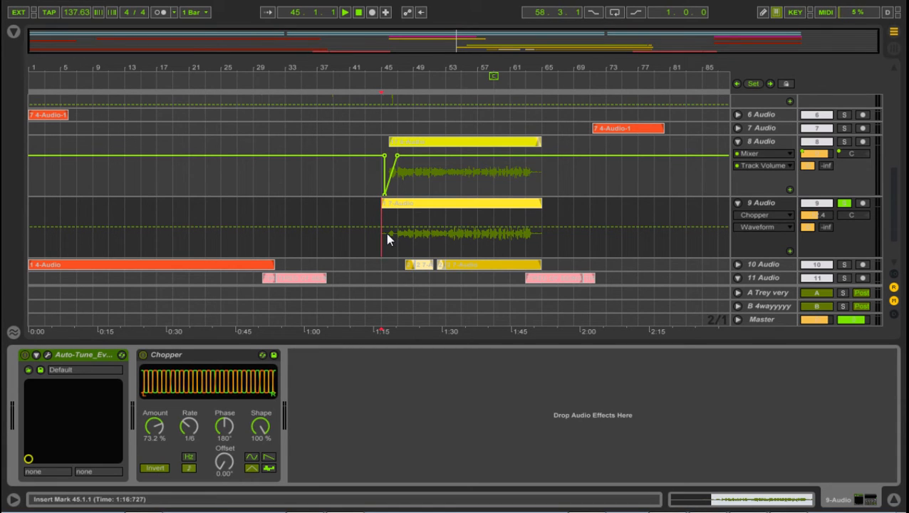
pyautogui.scroll(-1, 419, 182)
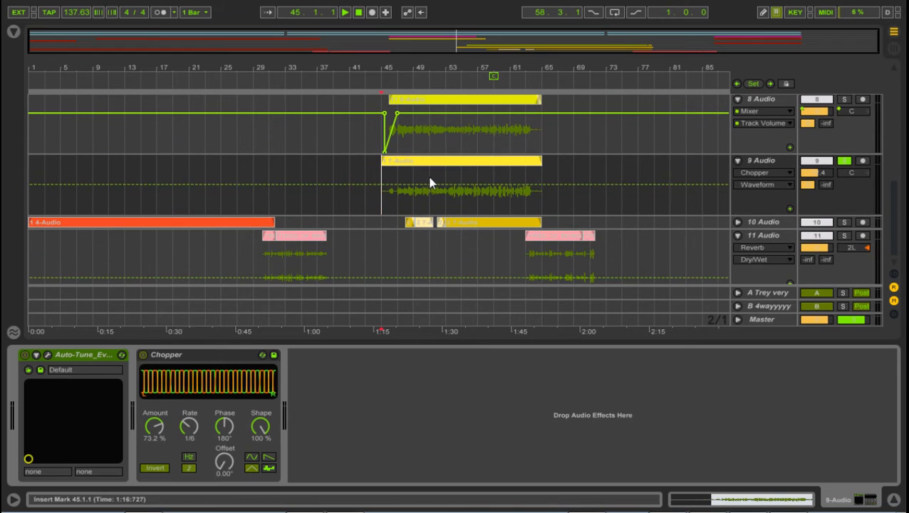
pyautogui.scroll(-1, 420, 205)
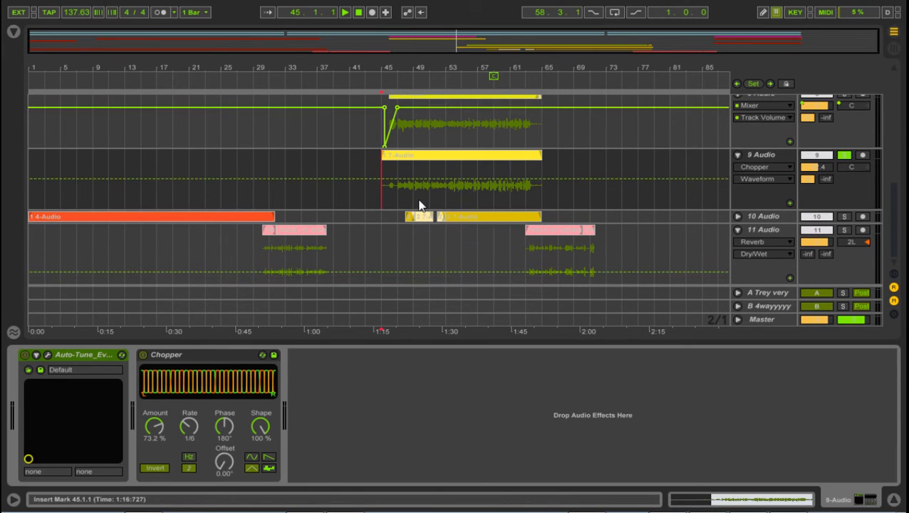
pyautogui.click(738, 216)
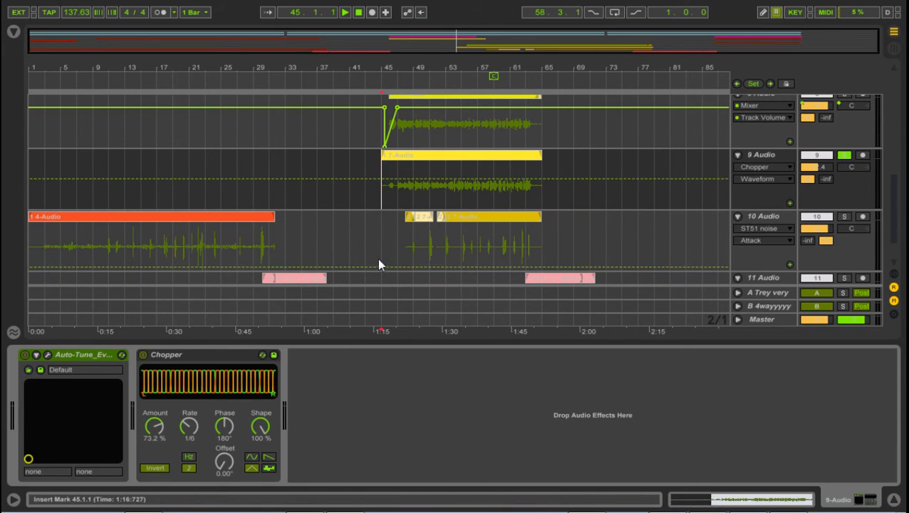
# - Show the ST51 noise effect on 10 Audio from bar 48, reset the song position to 1.1.1, and unfold 11 Audio
pyautogui.click(403, 258)
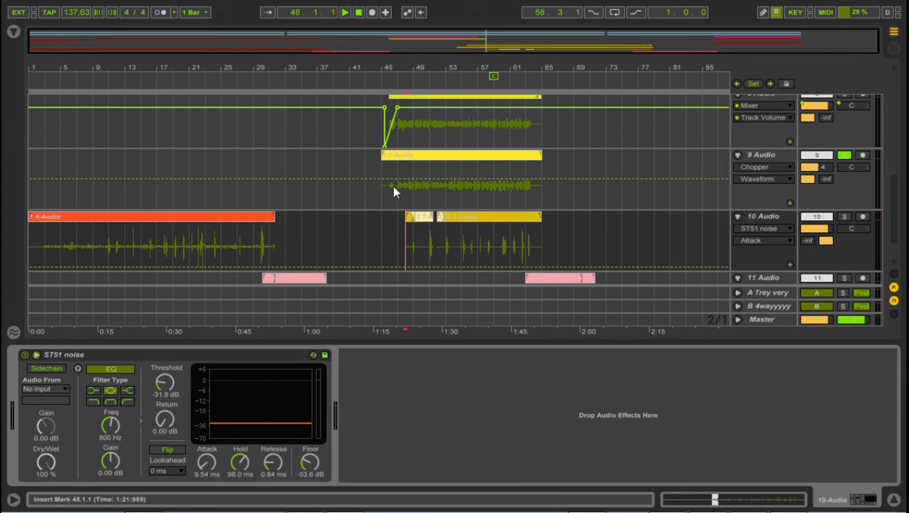
pyautogui.scroll(5, 360, 237)
pyautogui.scroll(1, 362, 234)
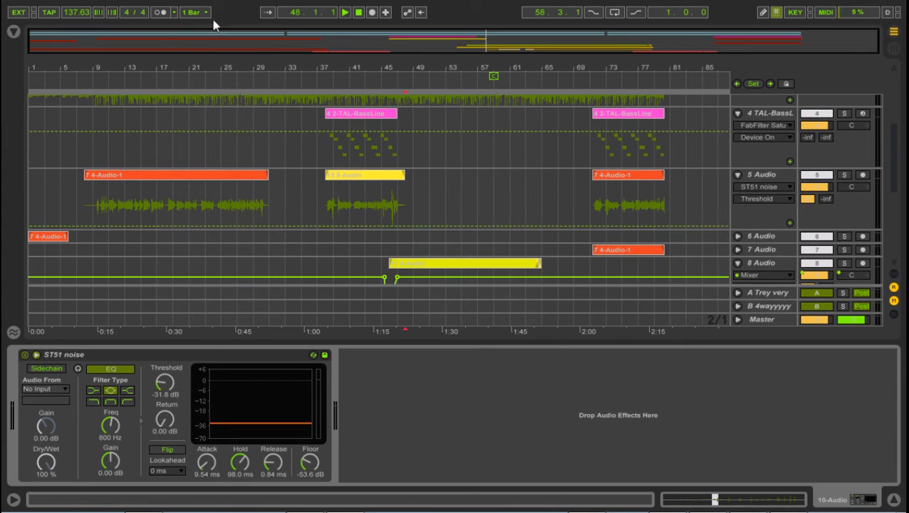
pyautogui.click(359, 16)
pyautogui.scroll(-5, 461, 190)
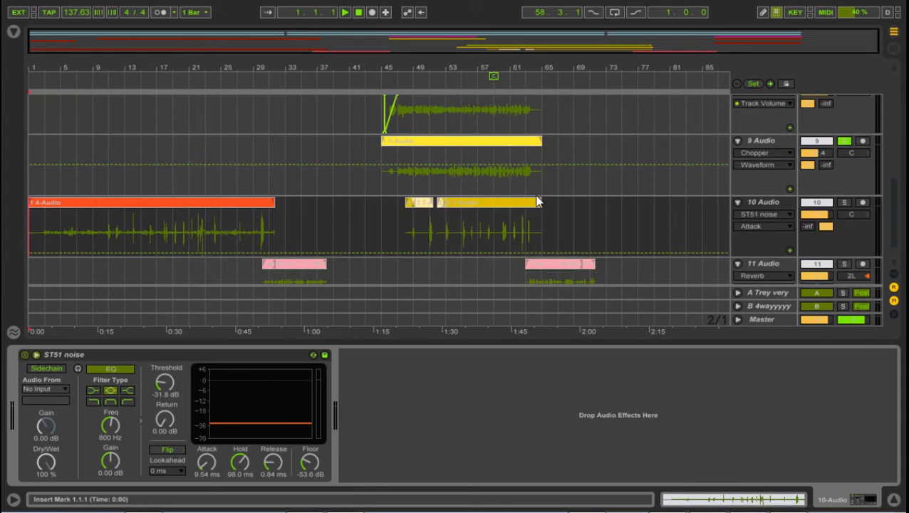
pyautogui.scroll(-2, 536, 201)
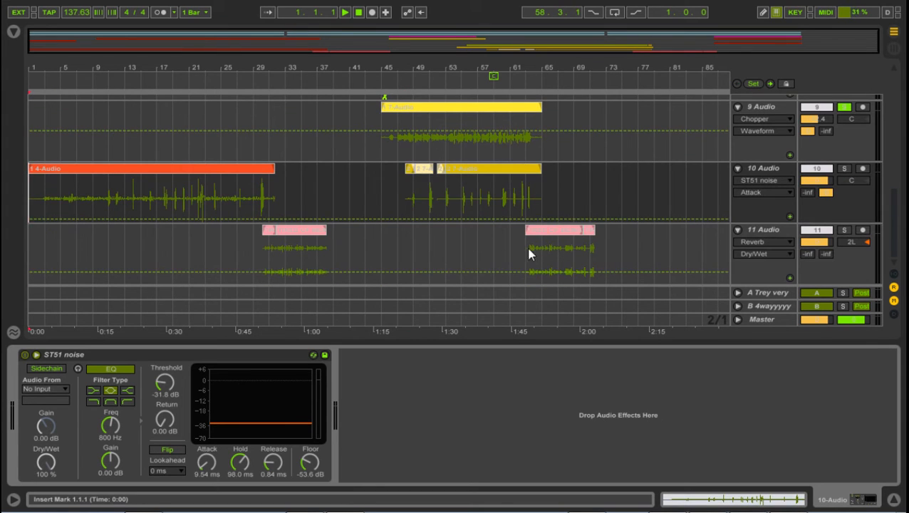
# - Place the insert mark at 30.1.4 on 11 Audio, solo the track, and zoom in on the start of its first clip
pyautogui.click(262, 260)
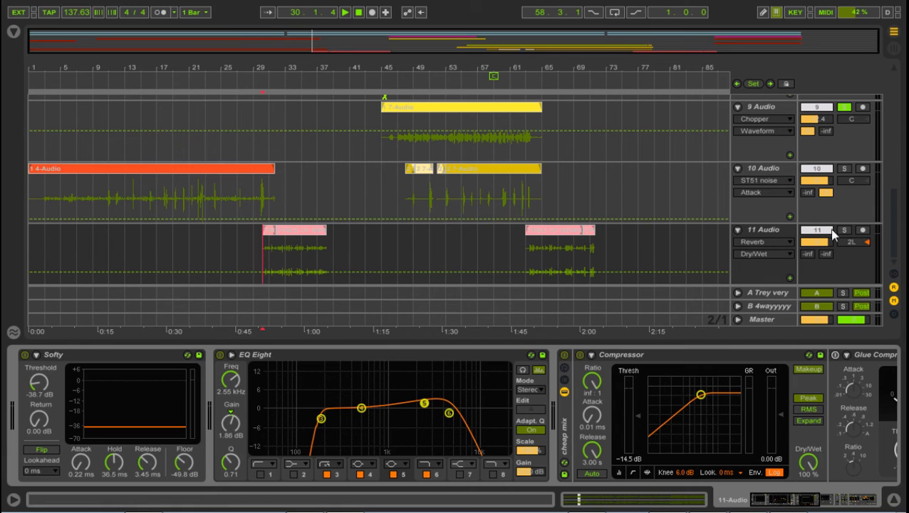
pyautogui.click(843, 230)
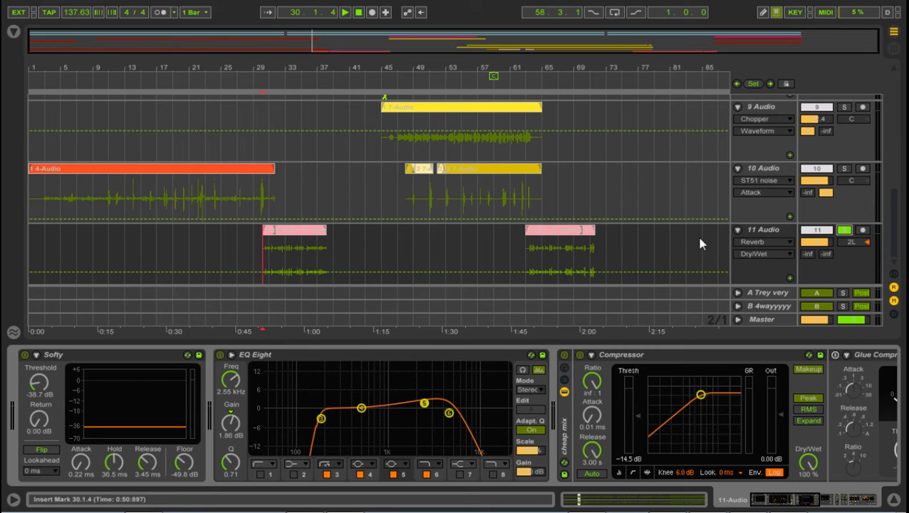
pyautogui.click(763, 231)
pyautogui.moveTo(251, 69)
pyautogui.mouseDown()
pyautogui.moveTo(251, 114)
pyautogui.moveTo(129, 164)
pyautogui.moveTo(29, 158)
pyautogui.moveTo(22, 77)
pyautogui.moveTo(267, 61)
pyautogui.mouseUp()
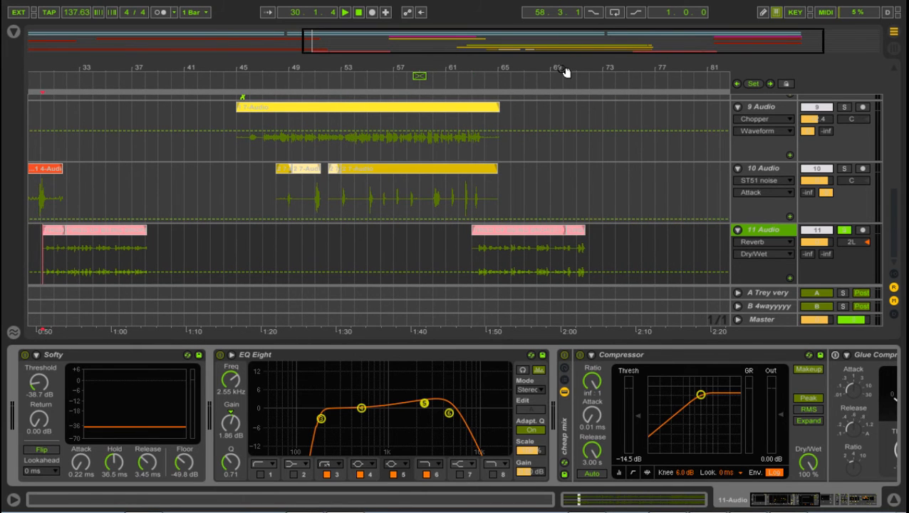
pyautogui.moveTo(564, 72); pyautogui.dragTo(581, 63)
pyautogui.moveTo(262, 69); pyautogui.dragTo(188, 144)
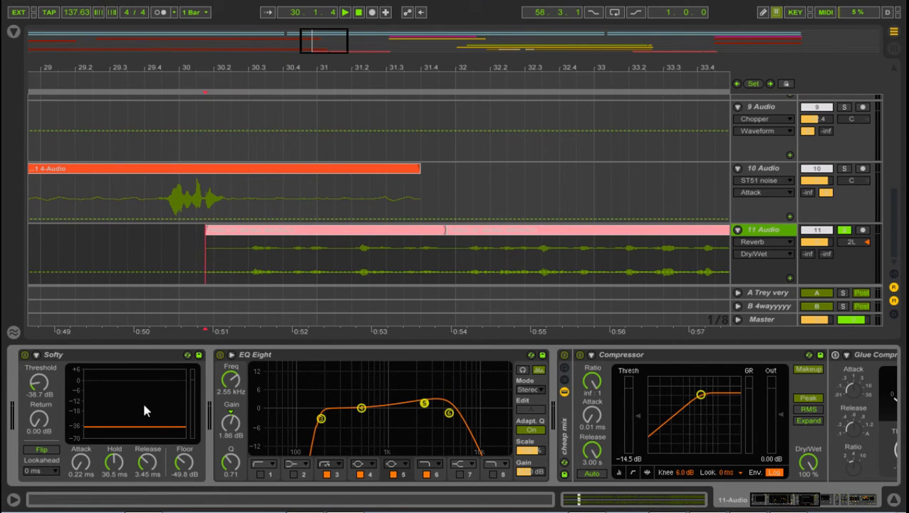
# - Examine the 11 Audio effects chain from Softy and EQ Eight through the compressors to Simple Delay and Reverb
pyautogui.click(86, 358)
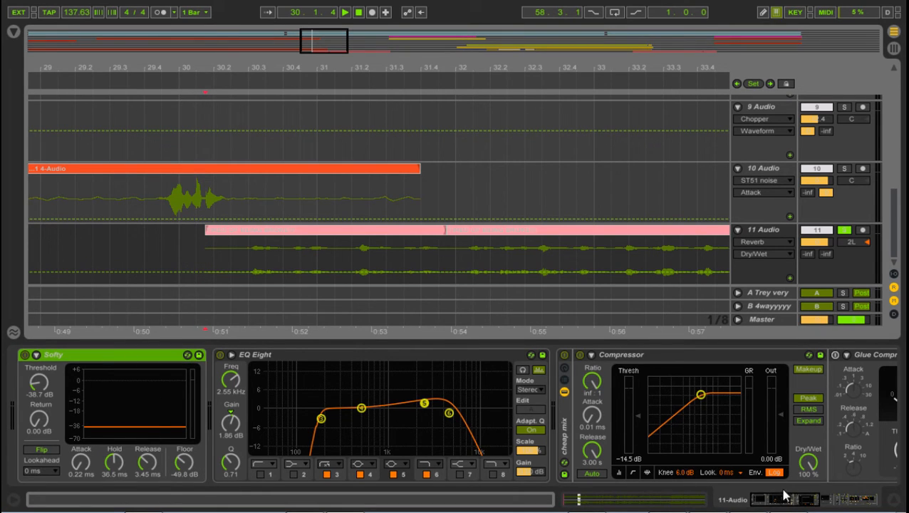
pyautogui.moveTo(783, 497); pyautogui.dragTo(801, 497)
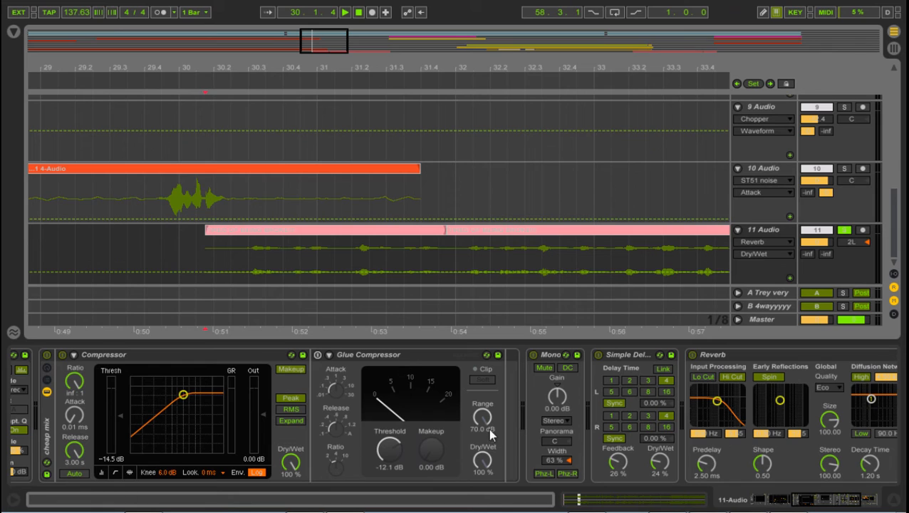
pyautogui.moveTo(793, 504); pyautogui.dragTo(817, 504)
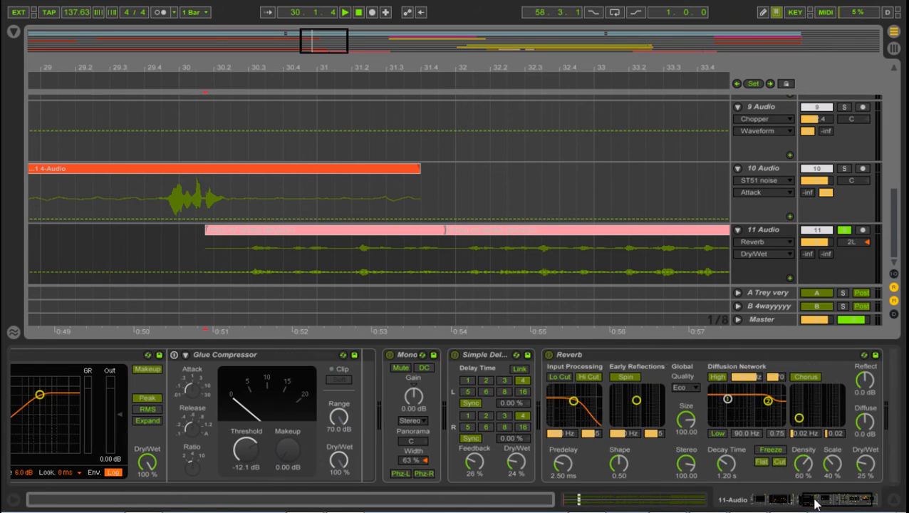
# - Play the soloed 11 Audio vocal from 30.1.4 with its Reverb in view and the arrangement following playback
pyautogui.click(198, 264)
pyautogui.press('space')
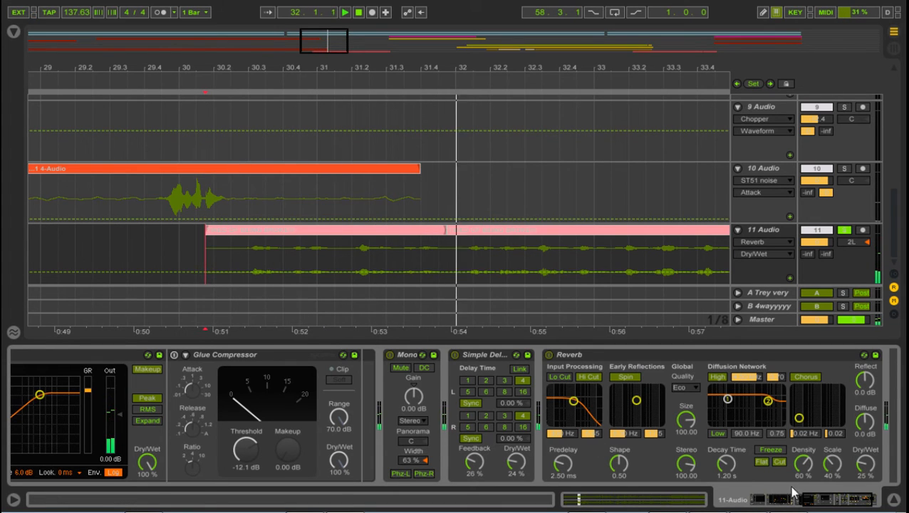
pyautogui.moveTo(810, 506); pyautogui.dragTo(835, 507)
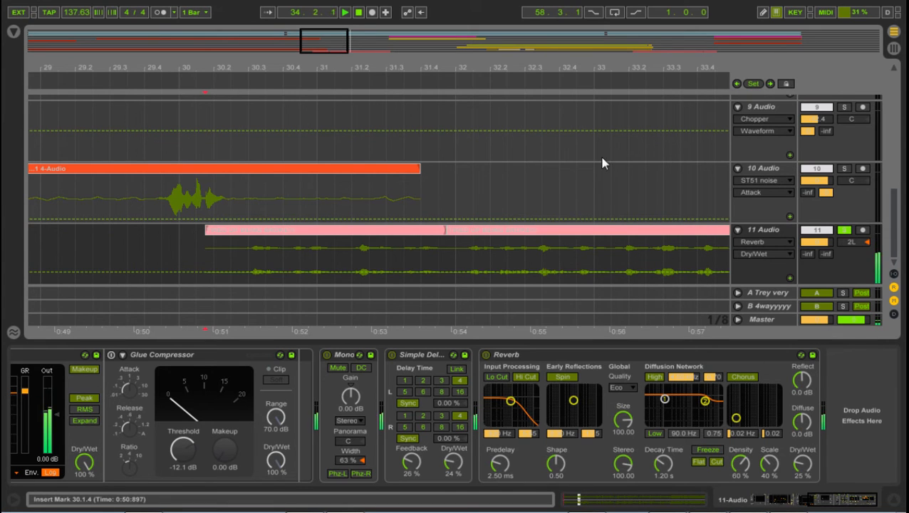
pyautogui.hotkey('ctrl', 'f')
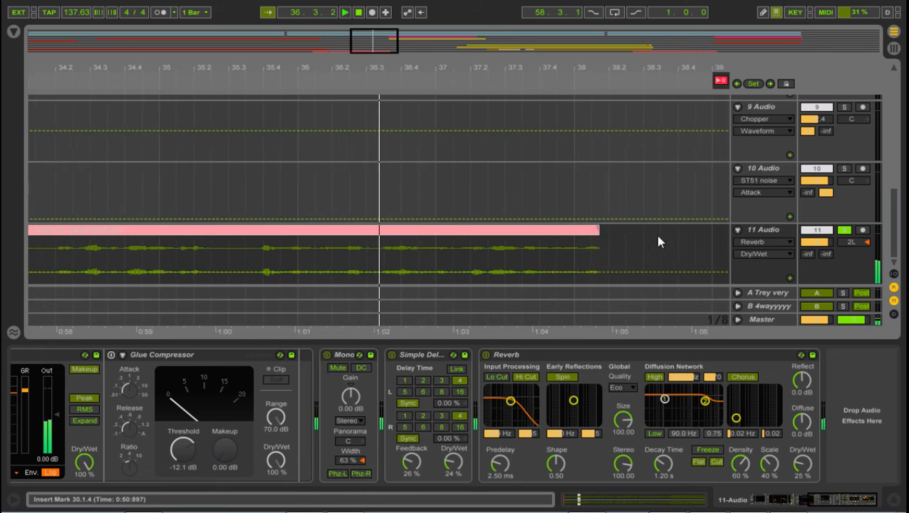
# - Unsolo 11 Audio, bring the start of its effects chain back into view, and show the whole arrangement
pyautogui.click(845, 231)
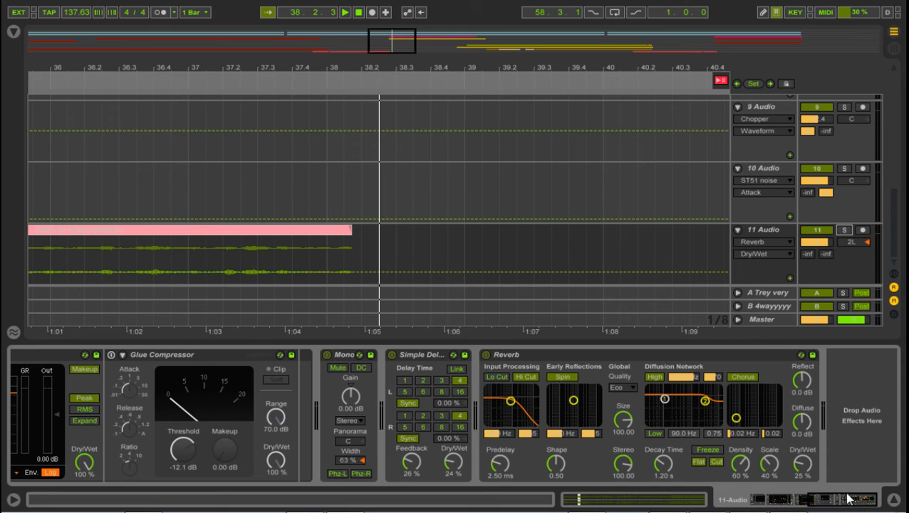
pyautogui.moveTo(848, 498); pyautogui.dragTo(767, 499)
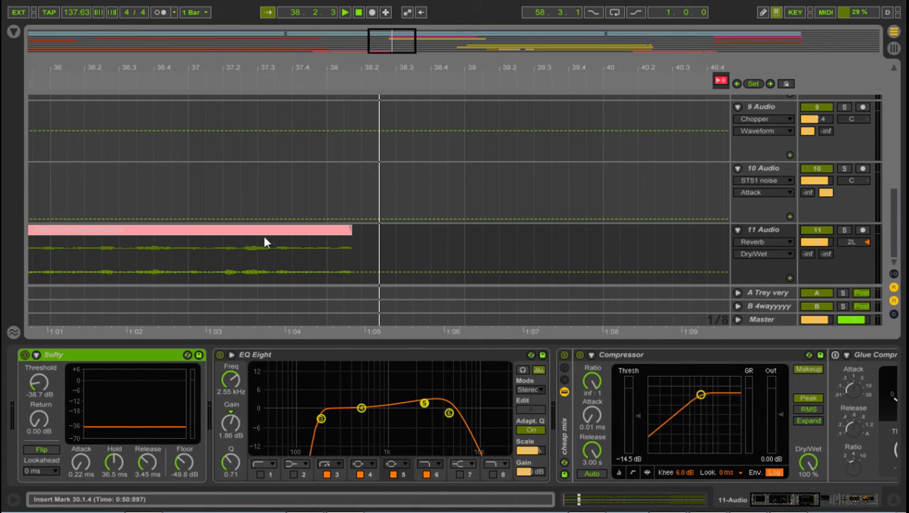
pyautogui.moveTo(397, 71); pyautogui.dragTo(324, 113)
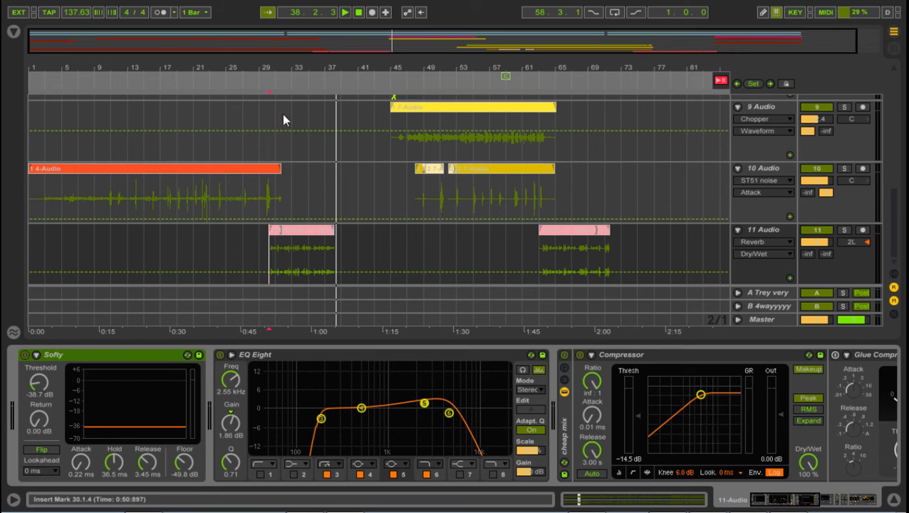
# - Reset the song position to 1.1.1 and look over the arrangement from the instrumental tracks down to 11 Audio
pyautogui.scroll(10, 279, 255)
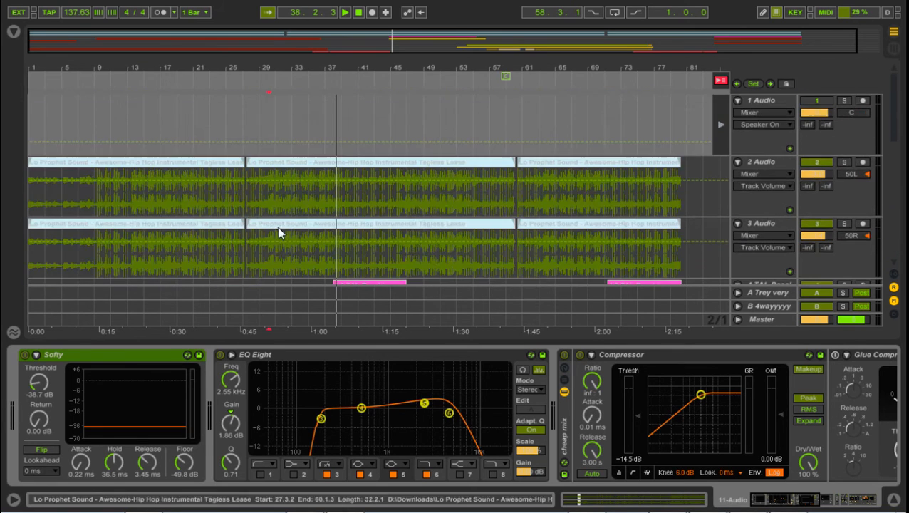
pyautogui.scroll(-10, 285, 241)
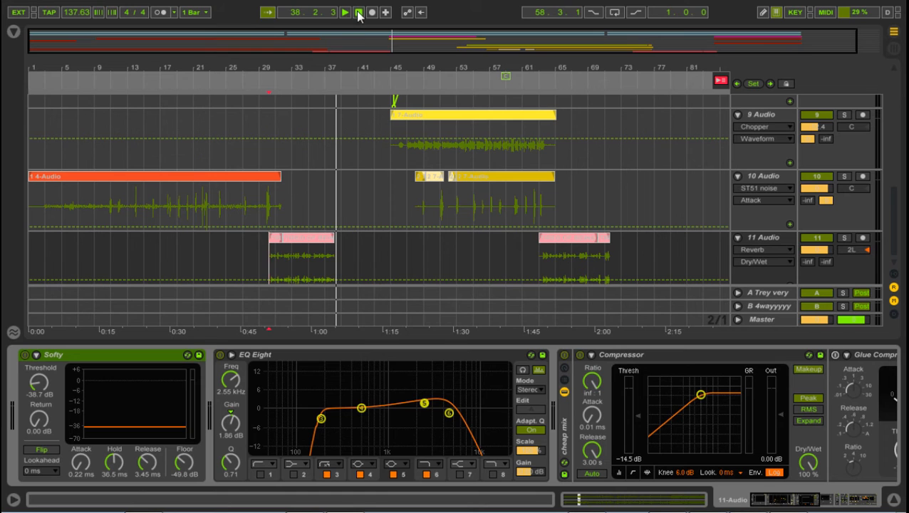
pyautogui.click(358, 13)
pyautogui.scroll(-1, 798, 178)
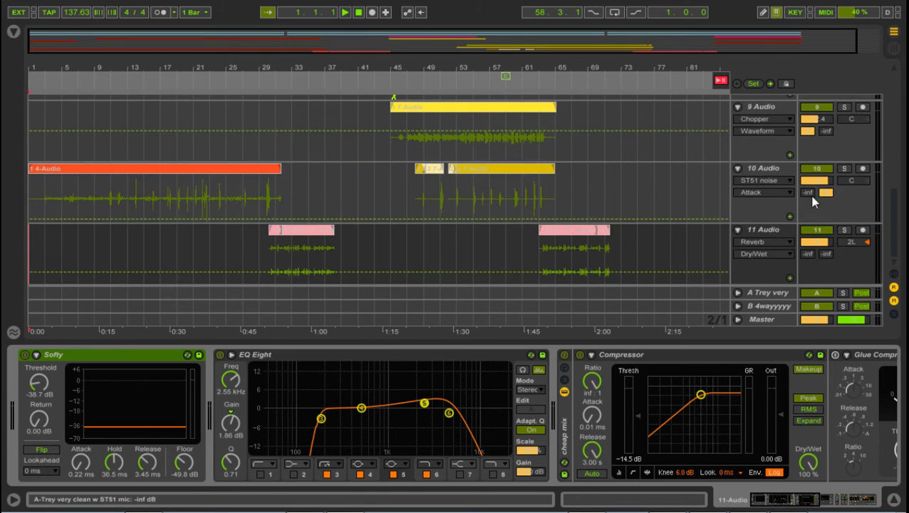
pyautogui.scroll(10, 812, 214)
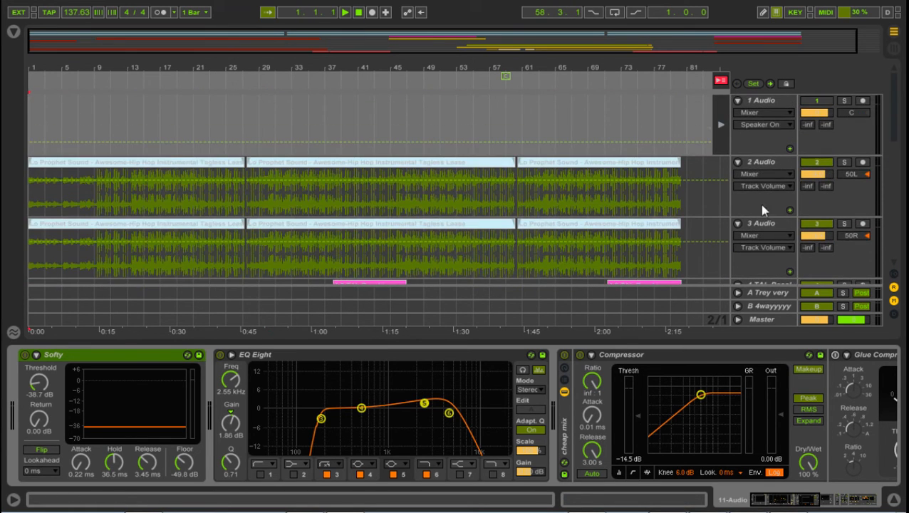
pyautogui.scroll(-5, 744, 201)
pyautogui.scroll(3, 733, 186)
pyautogui.scroll(-5, 461, 209)
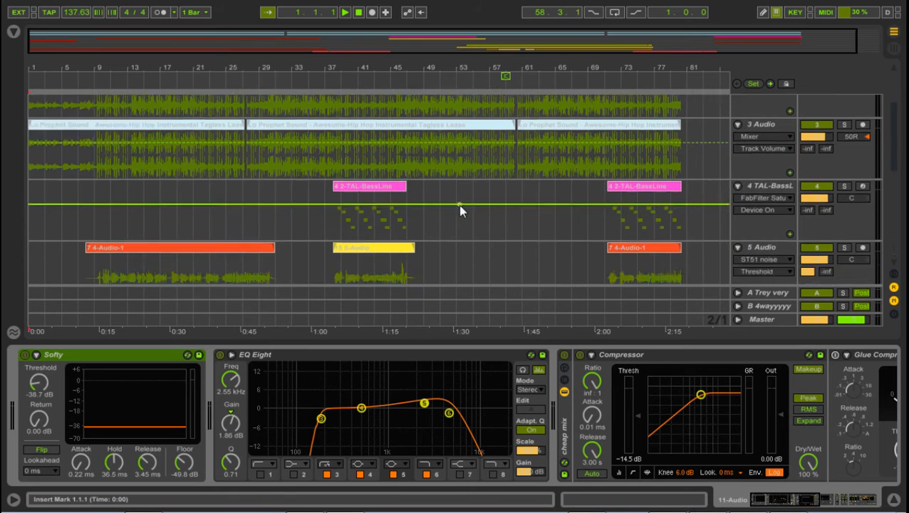
pyautogui.scroll(4, 351, 234)
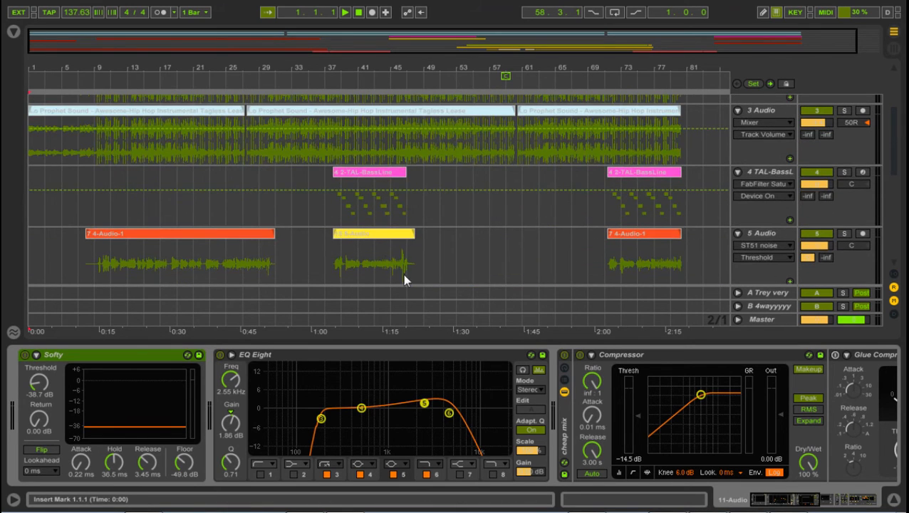
pyautogui.scroll(-6, 403, 275)
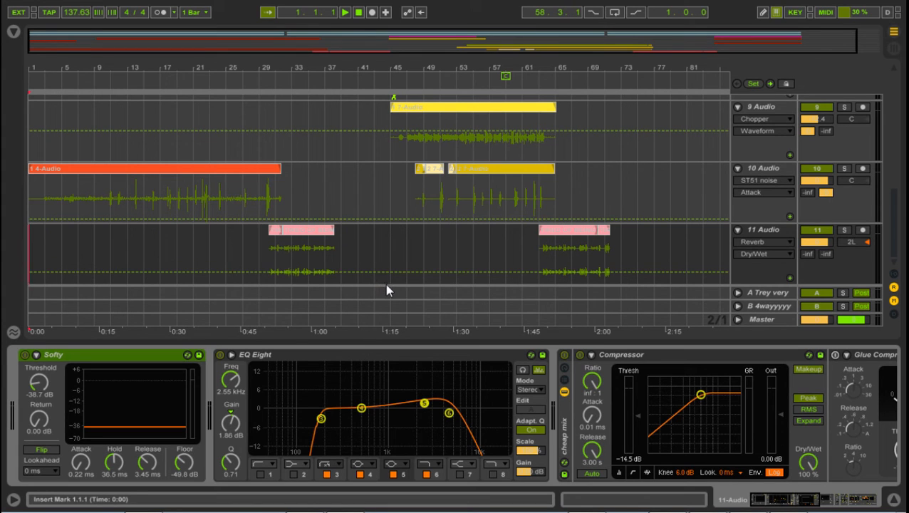
pyautogui.scroll(5, 371, 263)
pyautogui.scroll(4, 356, 278)
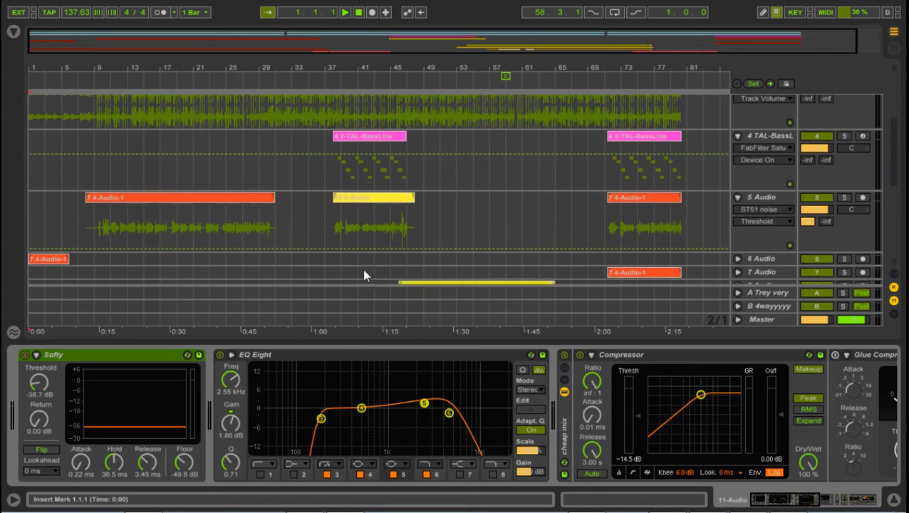
pyautogui.scroll(-2, 368, 273)
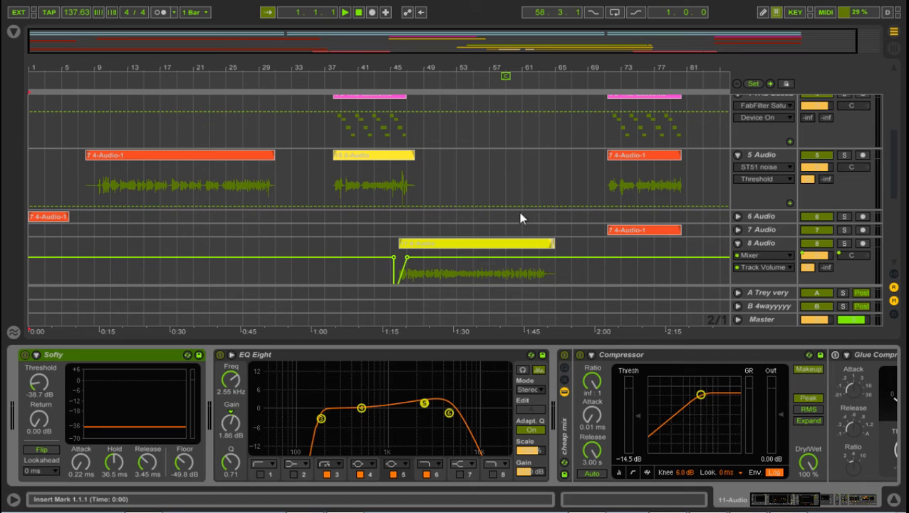
# - Unfold 7 Audio, show its ST51 noise and Mono effects, and play the full mix from the song's start
pyautogui.click(738, 229)
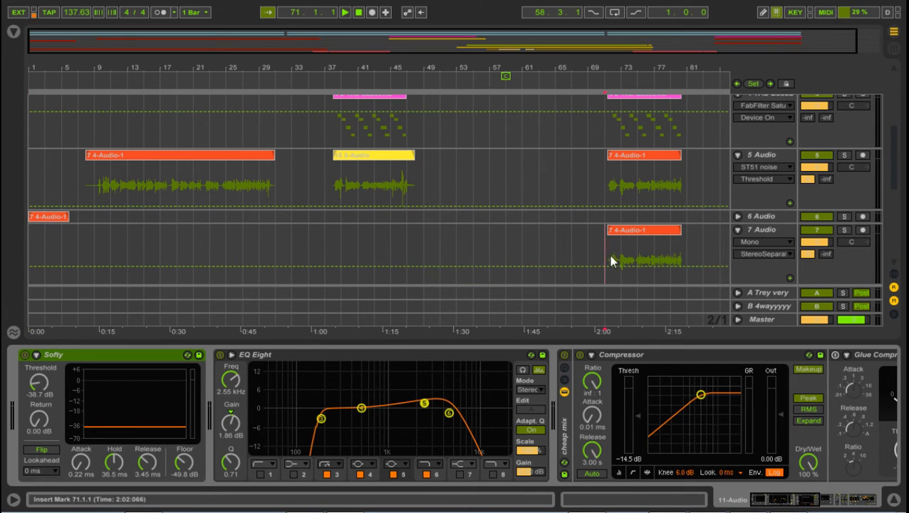
pyautogui.click(608, 257)
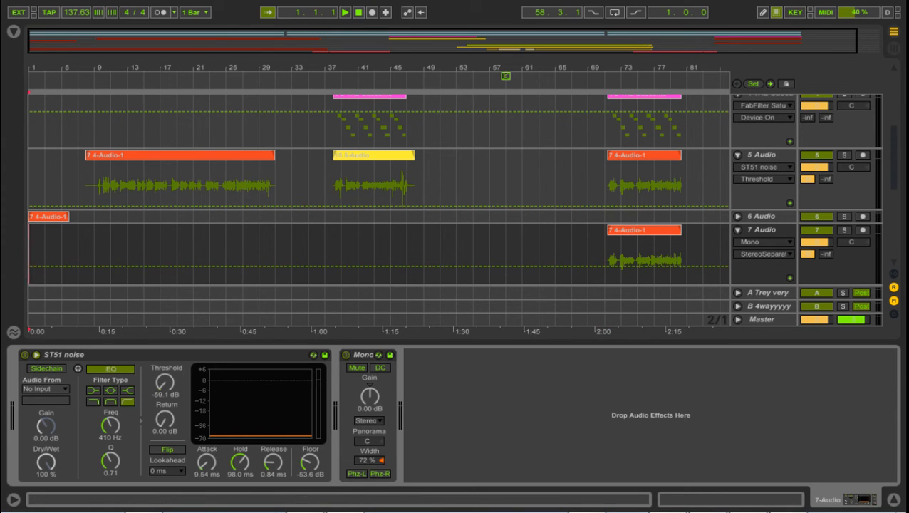
pyautogui.press('space')
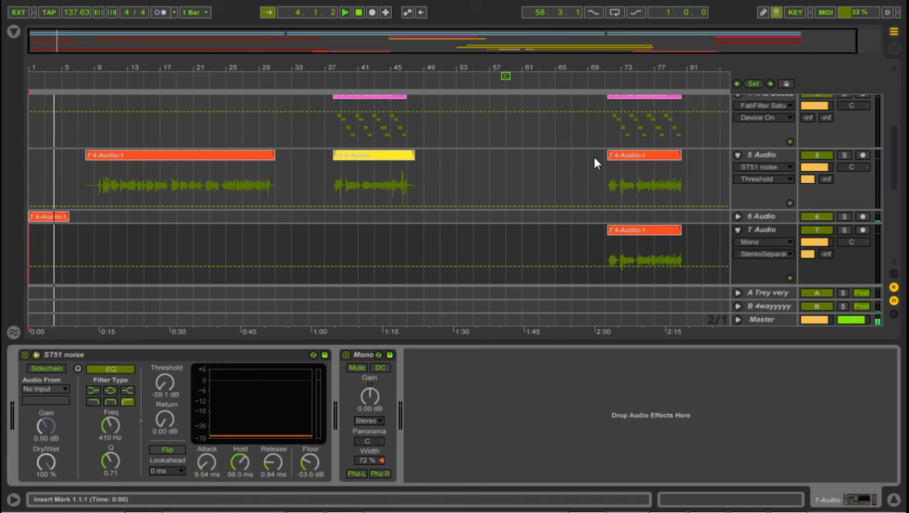
pyautogui.hotkey('alt', 'Tab')
pyautogui.hotkey('alt', 'Tab')
pyautogui.hotkey('alt', 'Tab')
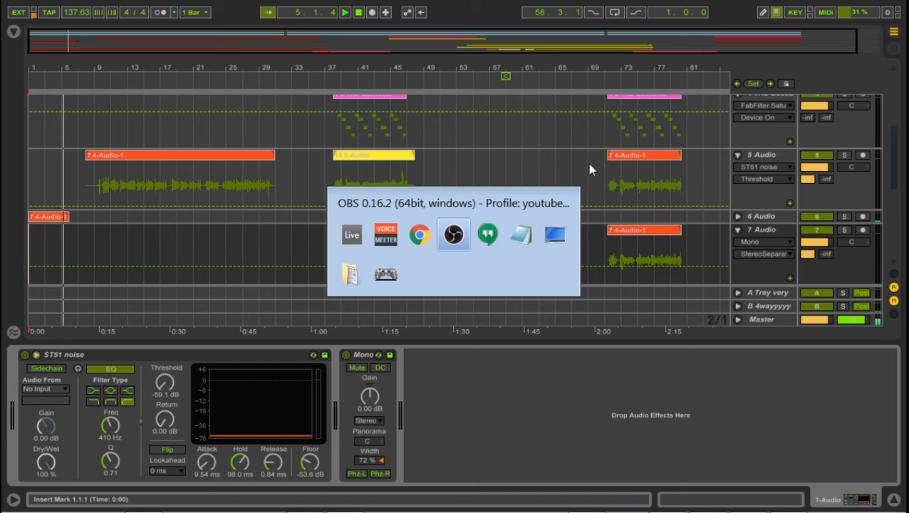
pyautogui.hotkey('alt', 'Tab')
pyautogui.hotkey('alt', 'shift', 'Tab')
pyautogui.hotkey('alt', 'shift', 'Tab')
pyautogui.hotkey('alt', 'shift', 'Tab')
pyautogui.hotkey('alt', 'shift', 'Tab')
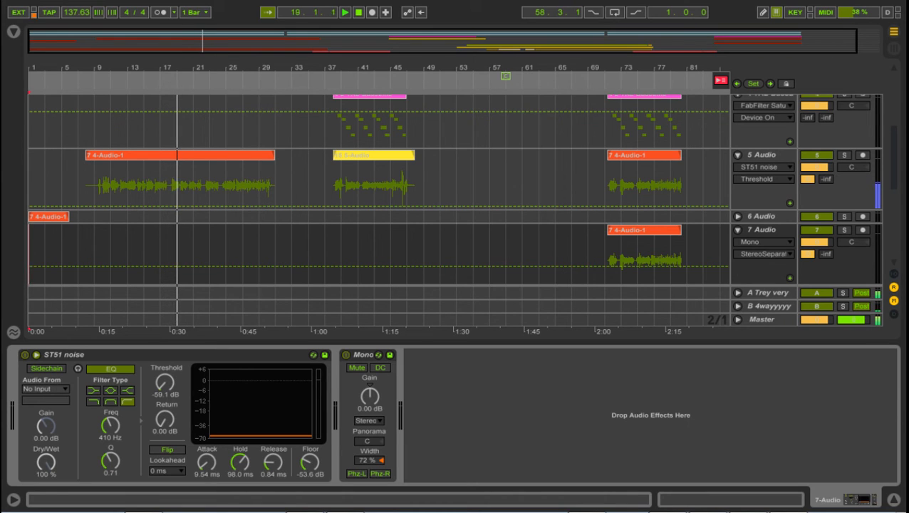
# - Place the insert mark at 55.1.1 on 5 Audio to show its ST51 noise effect during playback
pyautogui.click(473, 168)
pyautogui.scroll(2, 456, 178)
pyautogui.scroll(-3, 449, 180)
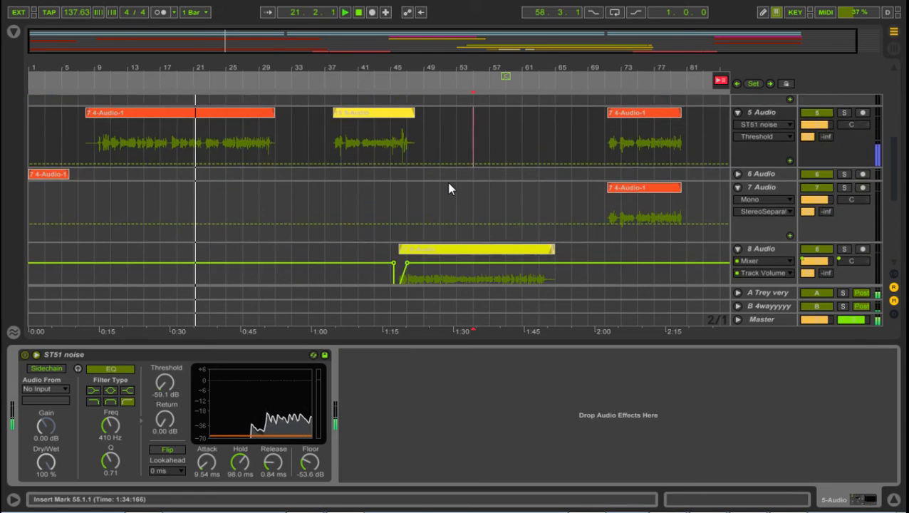
# - Fold the 7 Audio, 8 Audio and 9 Audio tracks and select 10 Audio to show its ST51 noise effect
pyautogui.click(738, 202)
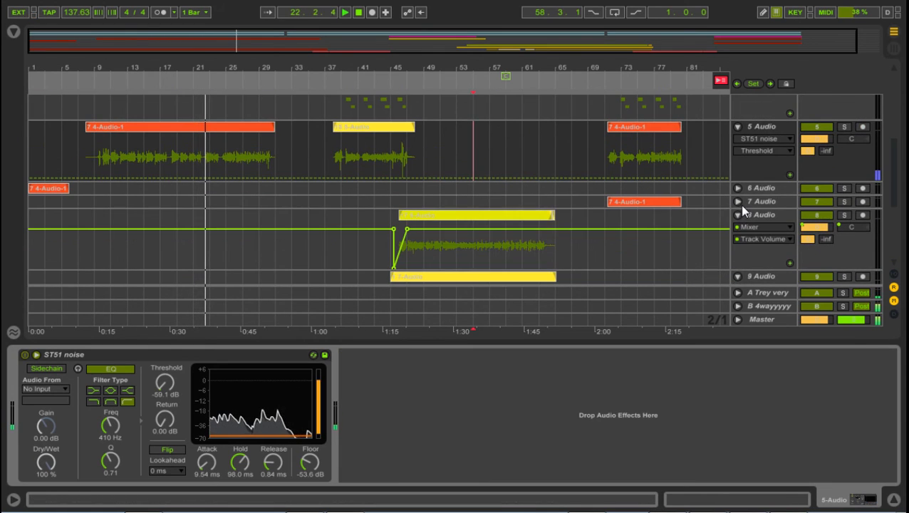
pyautogui.click(737, 214)
pyautogui.click(737, 228)
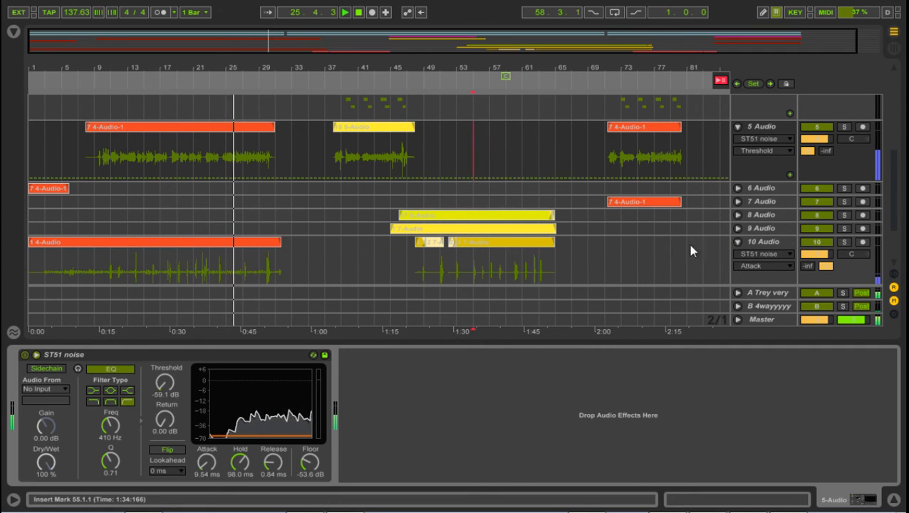
pyautogui.click(750, 242)
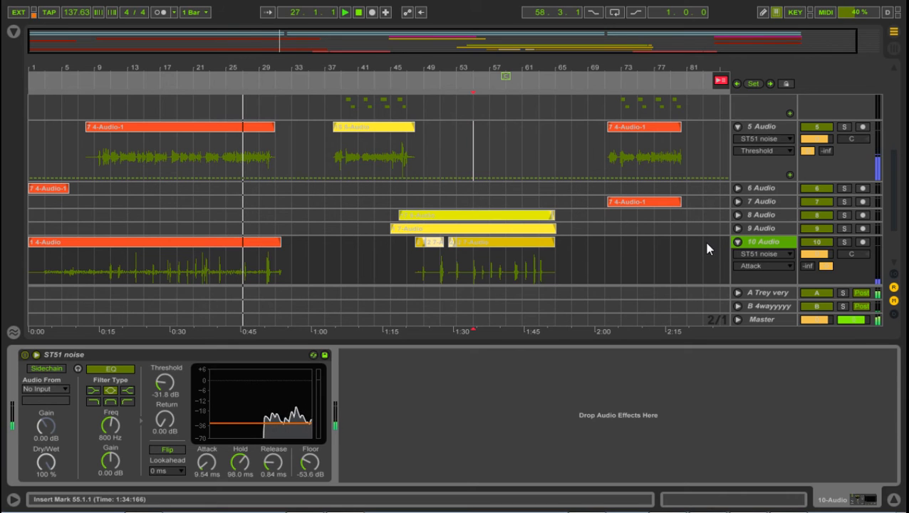
# - Unfold 8 Audio and 9 Audio to show their waveforms and automation as the mix plays into their clips
pyautogui.scroll(5, 529, 181)
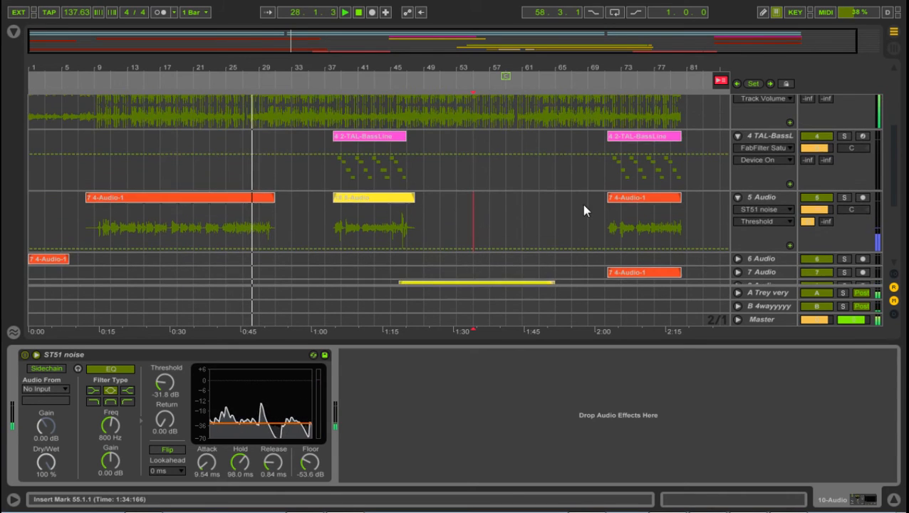
pyautogui.moveTo(357, 74)
pyautogui.mouseDown()
pyautogui.moveTo(357, 107)
pyautogui.moveTo(344, 84)
pyautogui.moveTo(356, 84)
pyautogui.mouseUp()
pyautogui.scroll(-6, 228, 212)
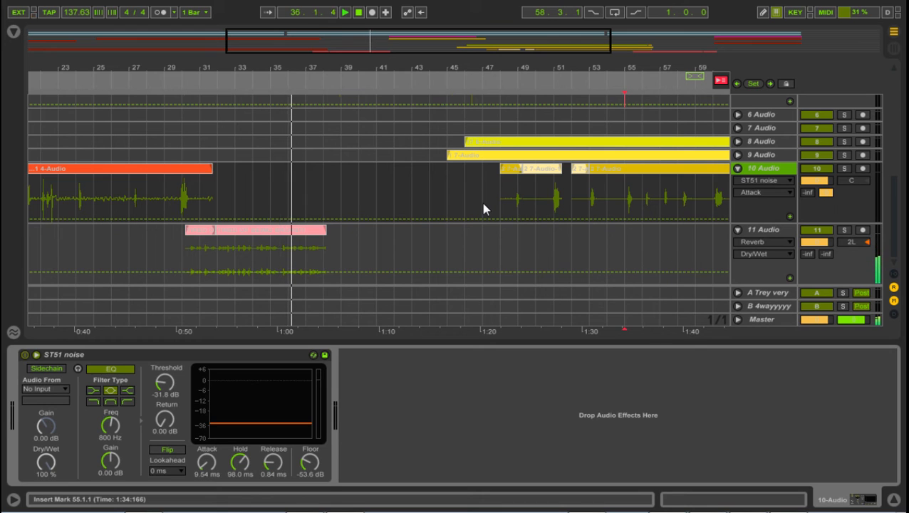
pyautogui.scroll(5, 482, 203)
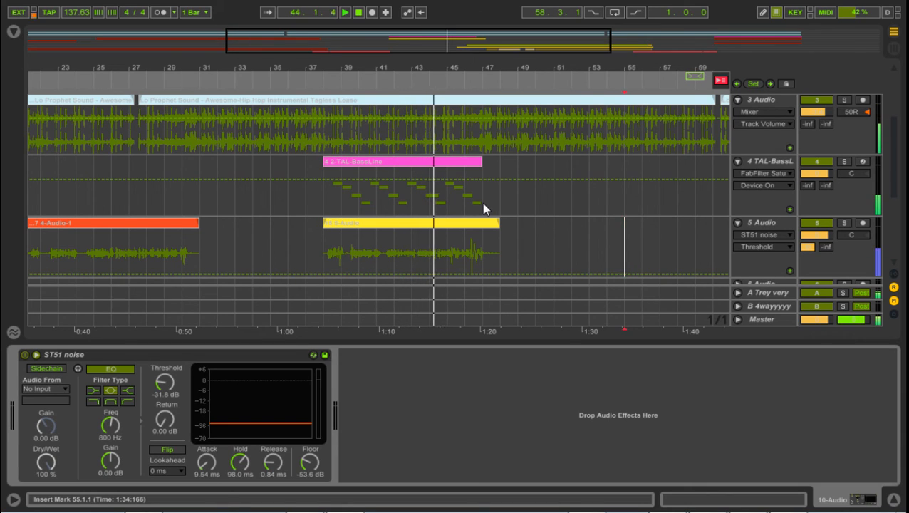
pyautogui.scroll(-3, 502, 210)
pyautogui.scroll(-3, 506, 214)
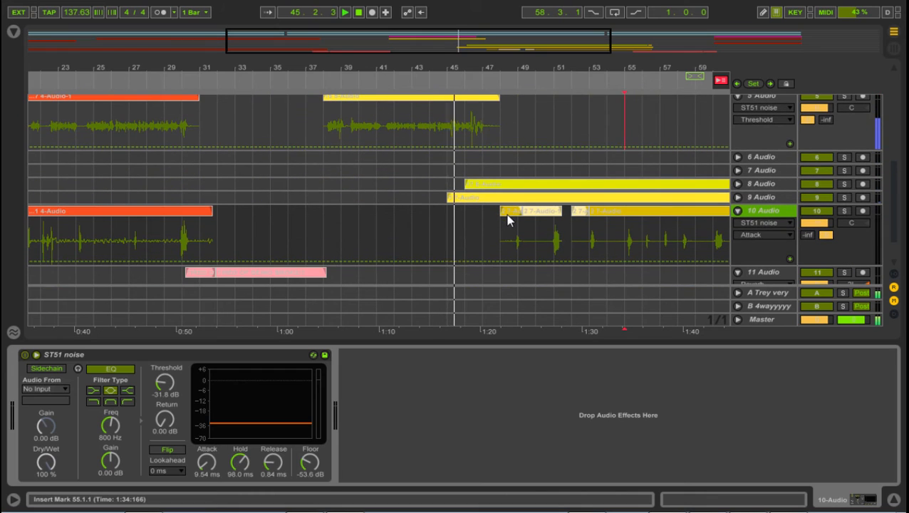
pyautogui.click(737, 183)
pyautogui.scroll(-3, 741, 227)
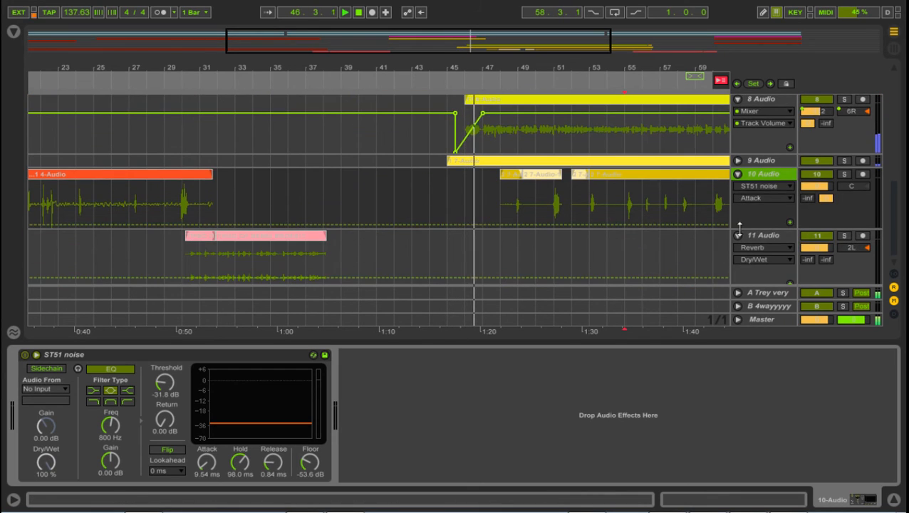
pyautogui.click(737, 158)
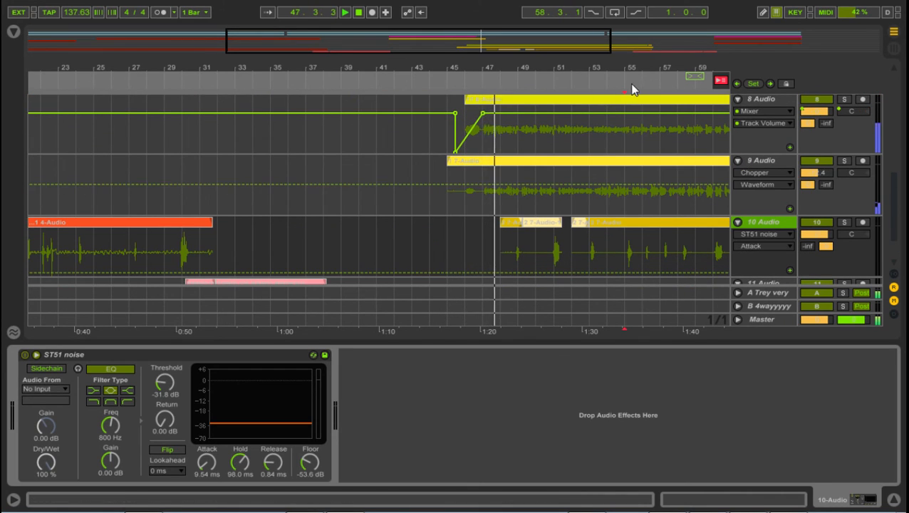
# - Follow the playback across the layered clips on 8 Audio, 9 Audio and 10 Audio
pyautogui.moveTo(633, 68); pyautogui.dragTo(408, 68)
pyautogui.scroll(-2, 404, 198)
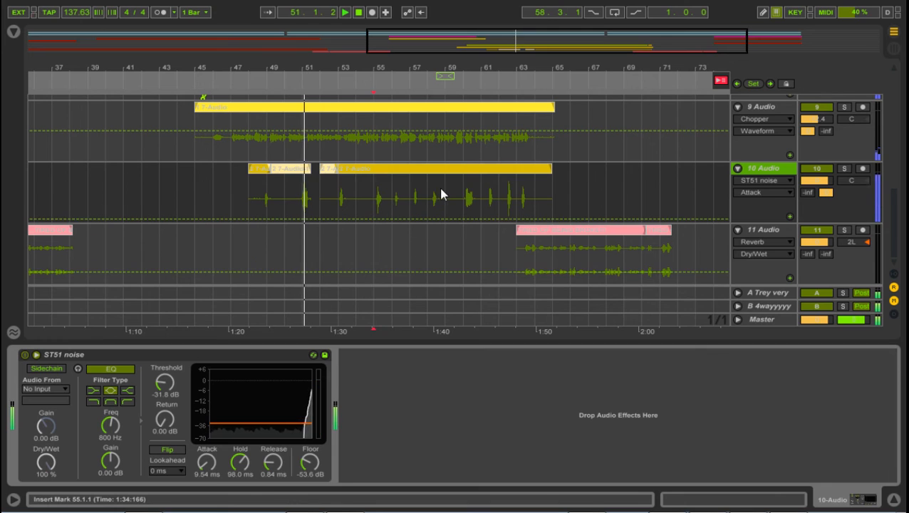
pyautogui.scroll(3, 442, 196)
pyautogui.scroll(1, 457, 201)
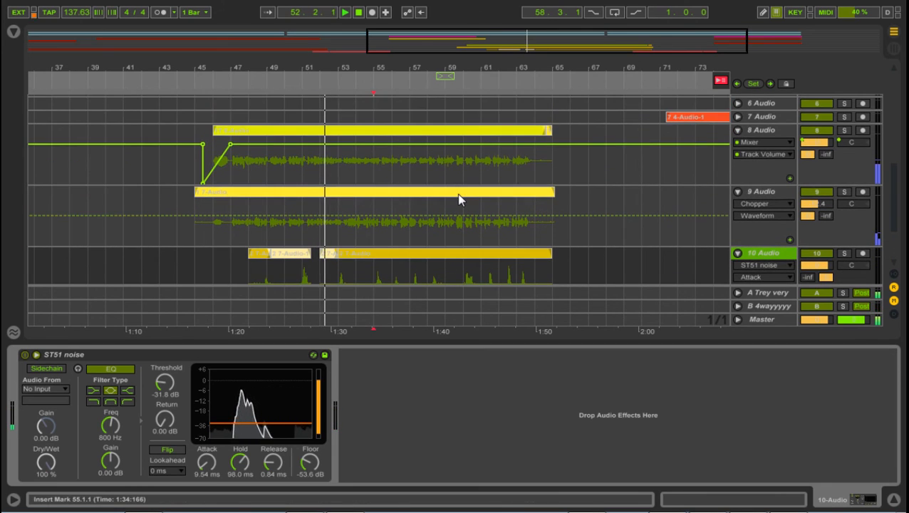
pyautogui.scroll(-2, 457, 201)
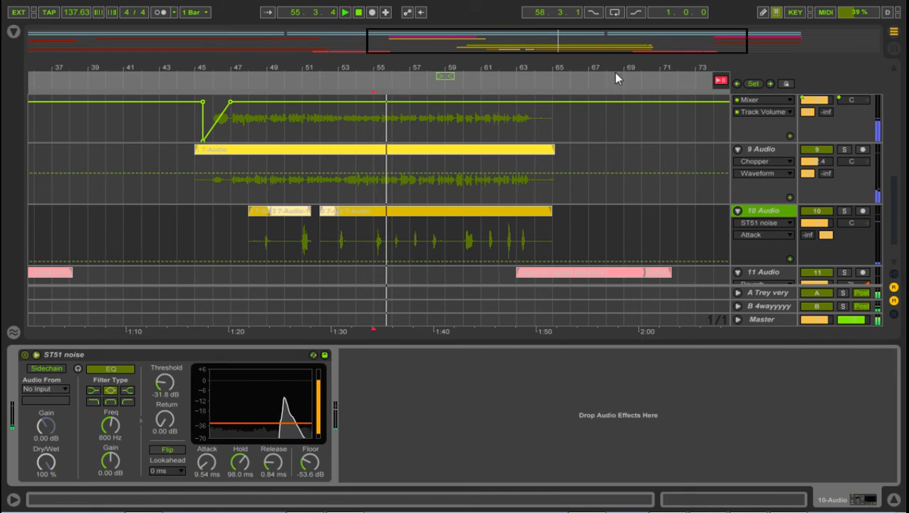
pyautogui.moveTo(617, 69); pyautogui.dragTo(530, 71)
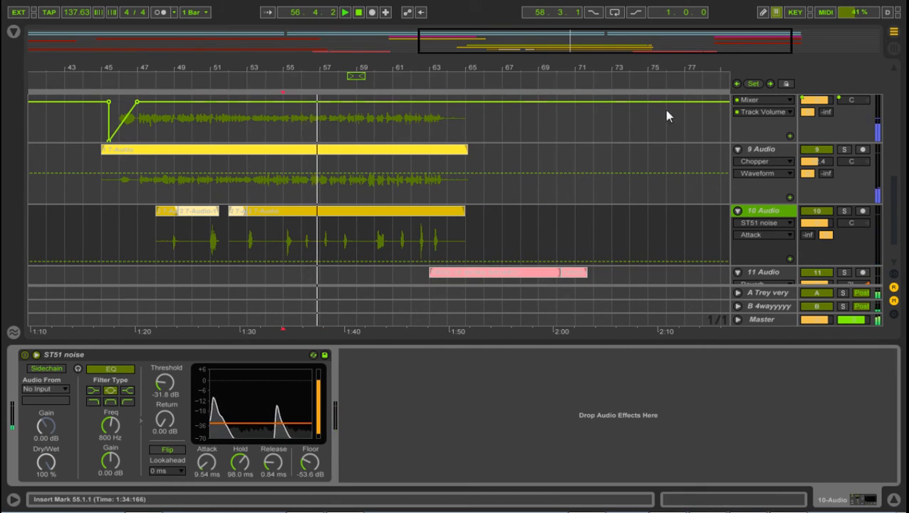
pyautogui.scroll(-2, 471, 206)
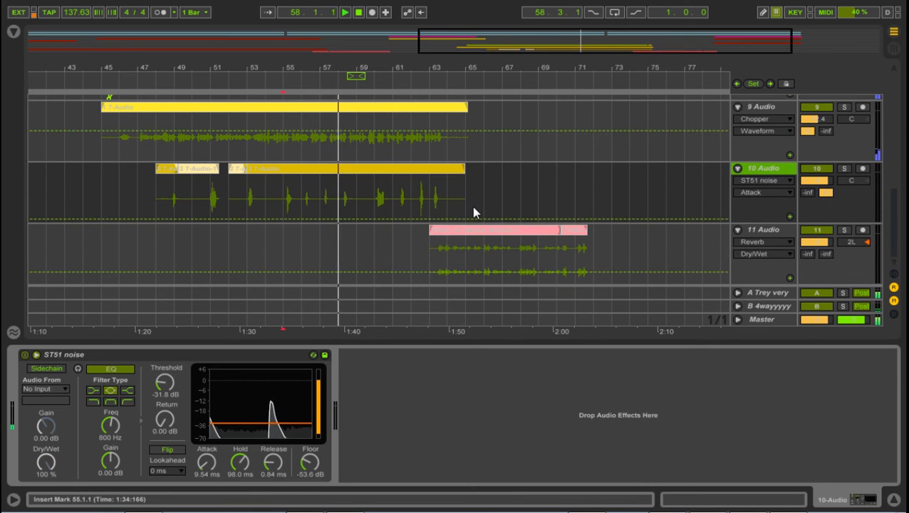
# - Examine the tracks from the instrumental and bass line down to 11 Audio's second clip during playback
pyautogui.scroll(5, 470, 225)
pyautogui.scroll(3, 468, 217)
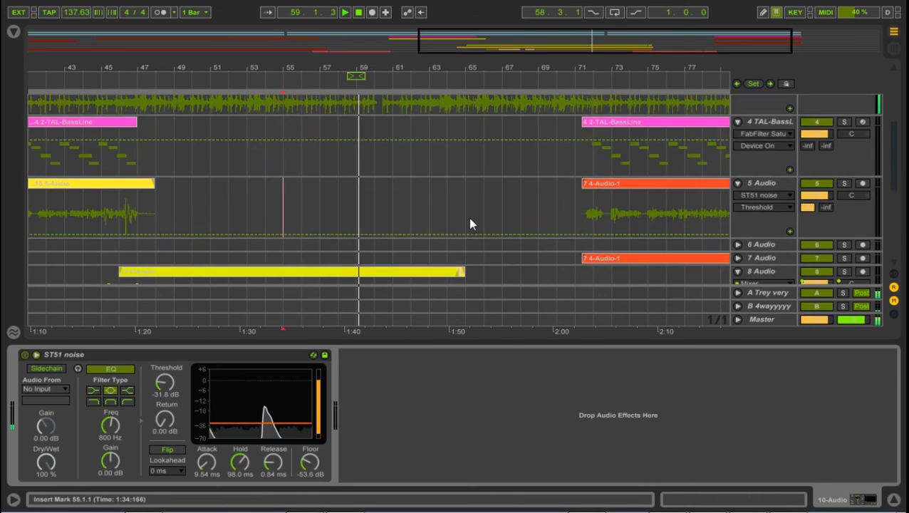
pyautogui.scroll(-5, 467, 223)
pyautogui.scroll(2, 466, 222)
pyautogui.scroll(-5, 459, 214)
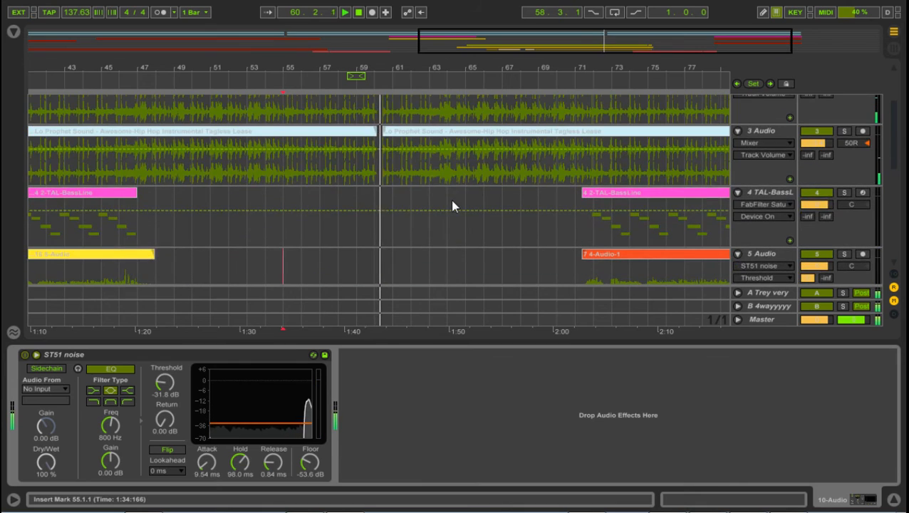
pyautogui.scroll(5, 450, 206)
pyautogui.scroll(-2, 446, 210)
pyautogui.scroll(-3, 447, 213)
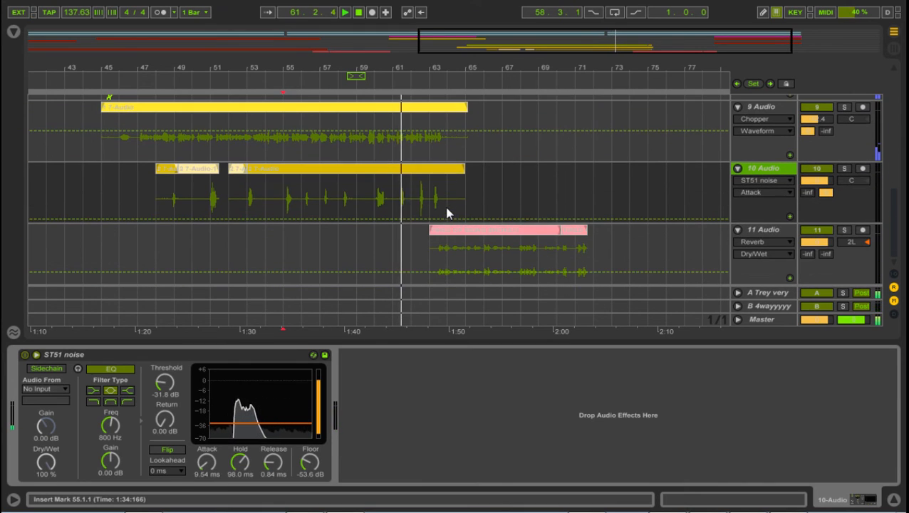
pyautogui.moveTo(527, 67); pyautogui.dragTo(330, 101)
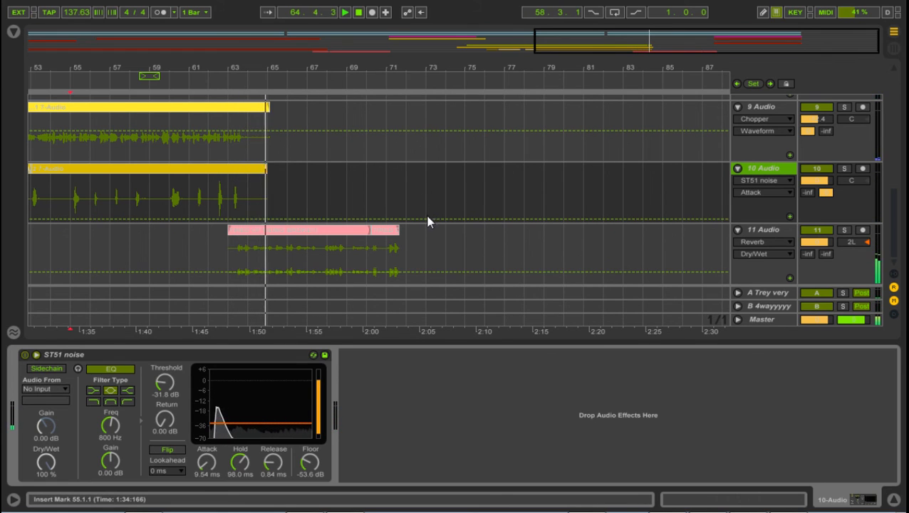
# - Unfold 7 Audio to show its last clip and follow the playback to the end of 11 Audio's clip
pyautogui.scroll(6, 437, 207)
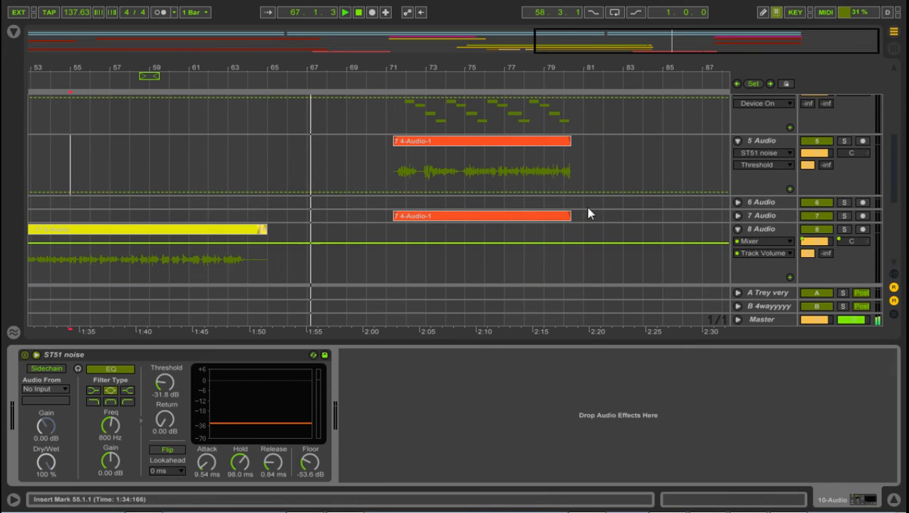
pyautogui.click(738, 215)
pyautogui.scroll(-3, 456, 225)
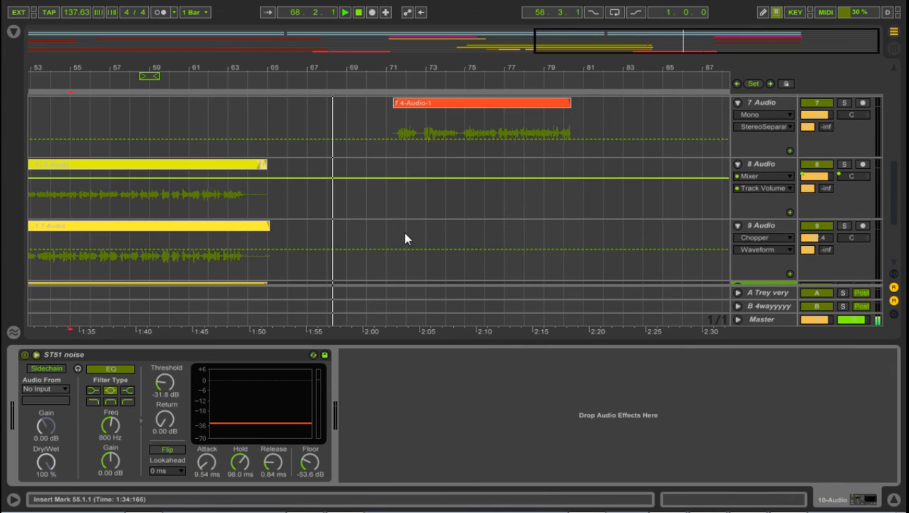
pyautogui.scroll(-4, 356, 171)
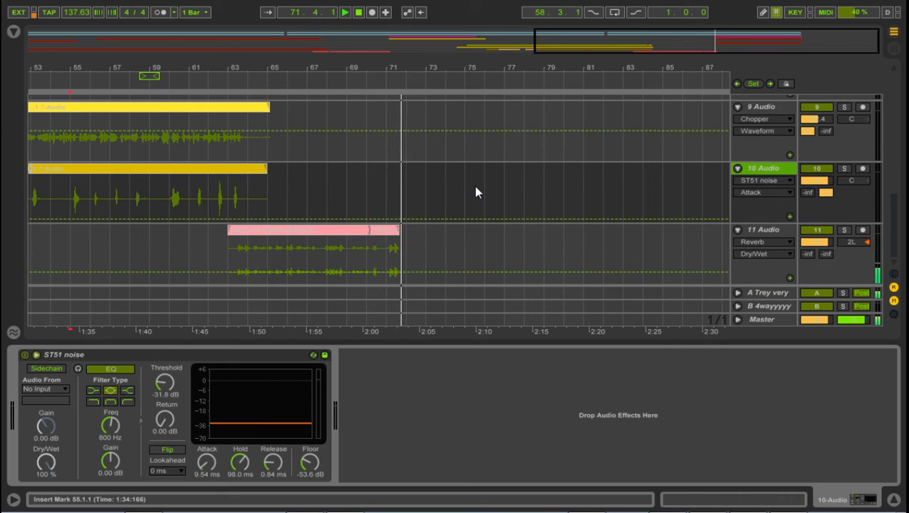
# - Examine the song's final section, with the bass line and the doubled 5 Audio and 7 Audio clips, during playback
pyautogui.scroll(8, 499, 189)
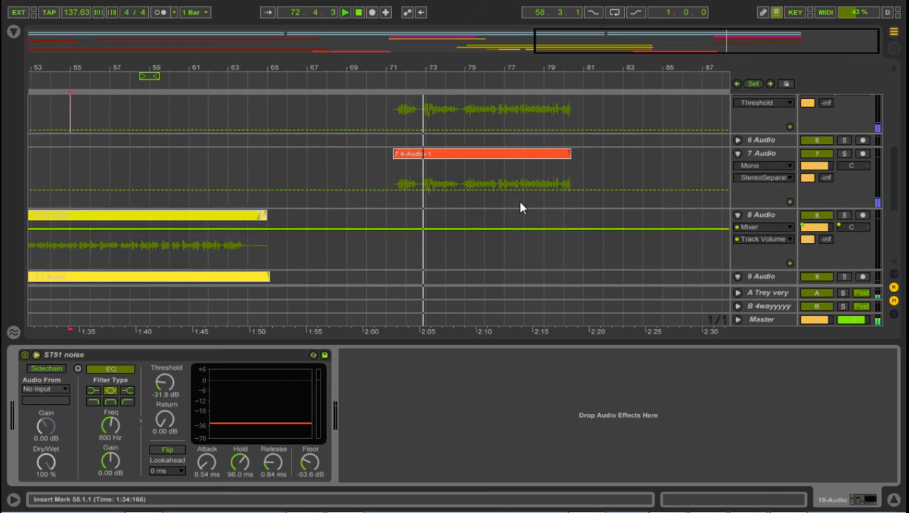
pyautogui.click(529, 205)
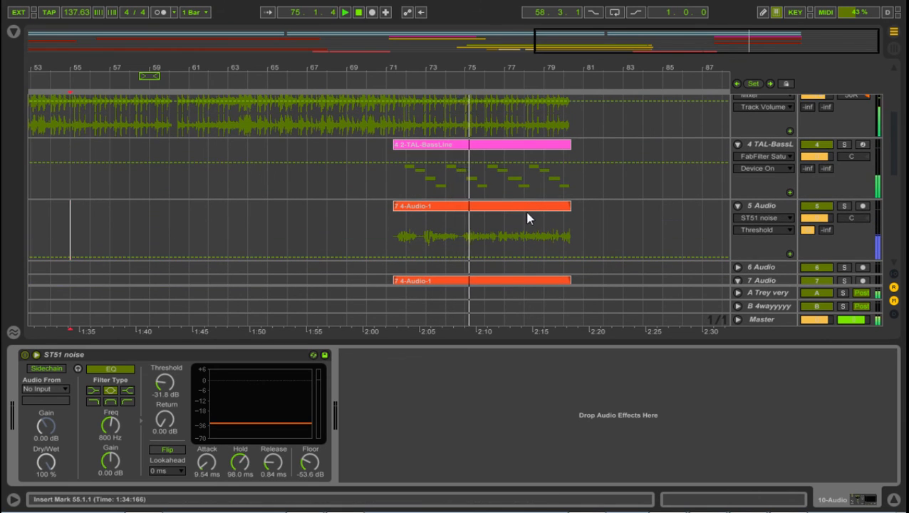
pyautogui.scroll(-4, 527, 217)
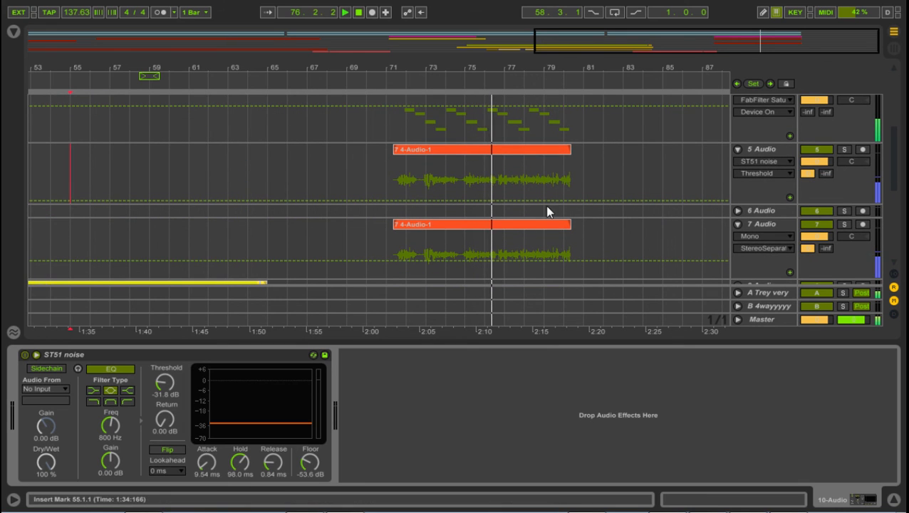
pyautogui.moveTo(583, 69); pyautogui.dragTo(546, 69)
pyautogui.scroll(-5, 592, 196)
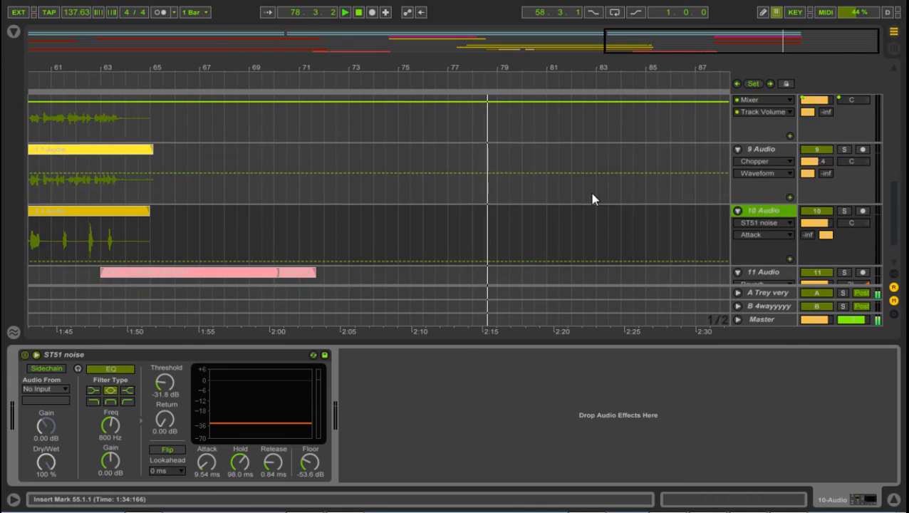
pyautogui.scroll(8, 597, 184)
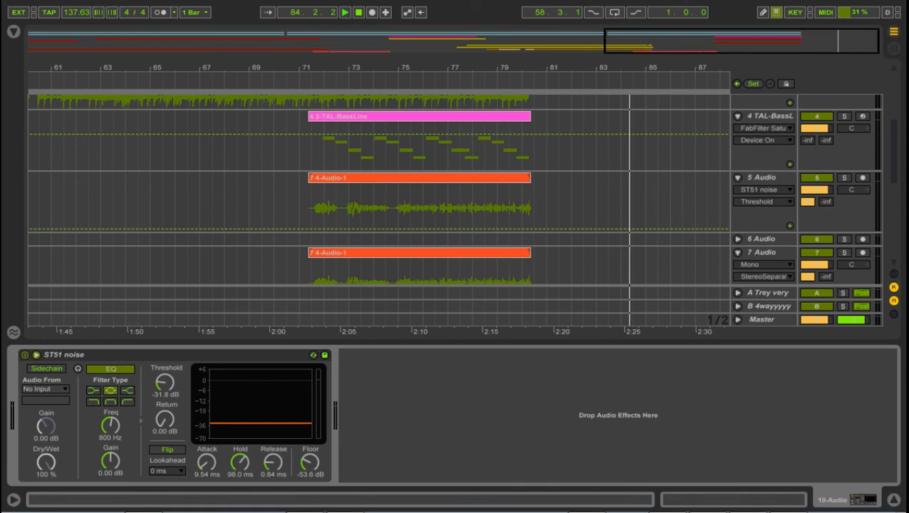
# - Place the insert mark on 5 Audio just past its last clip and stop the playback
pyautogui.click(573, 213)
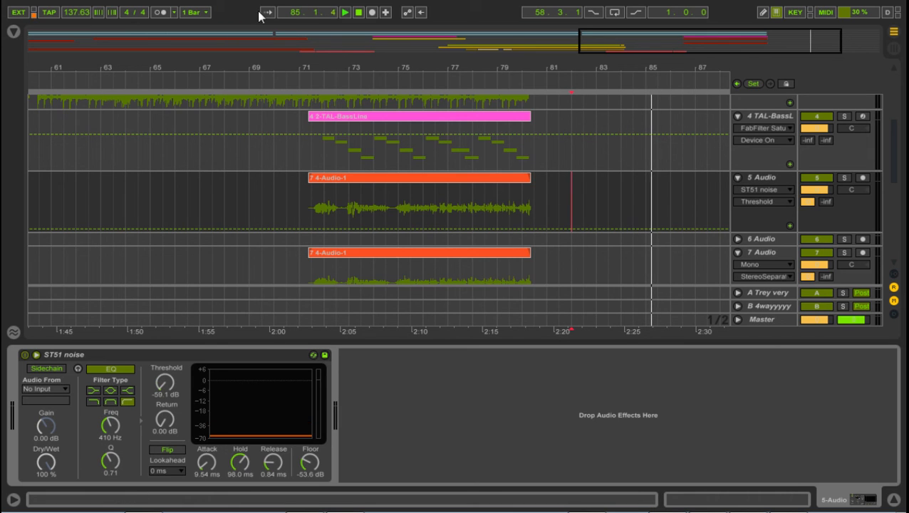
pyautogui.click(360, 13)
pyautogui.moveTo(399, 64); pyautogui.dragTo(399, 25)
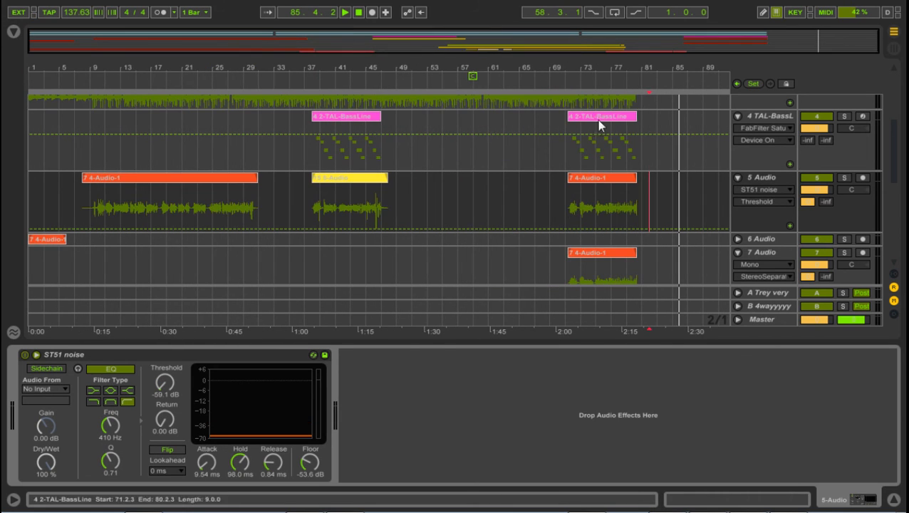
pyautogui.scroll(5, 634, 211)
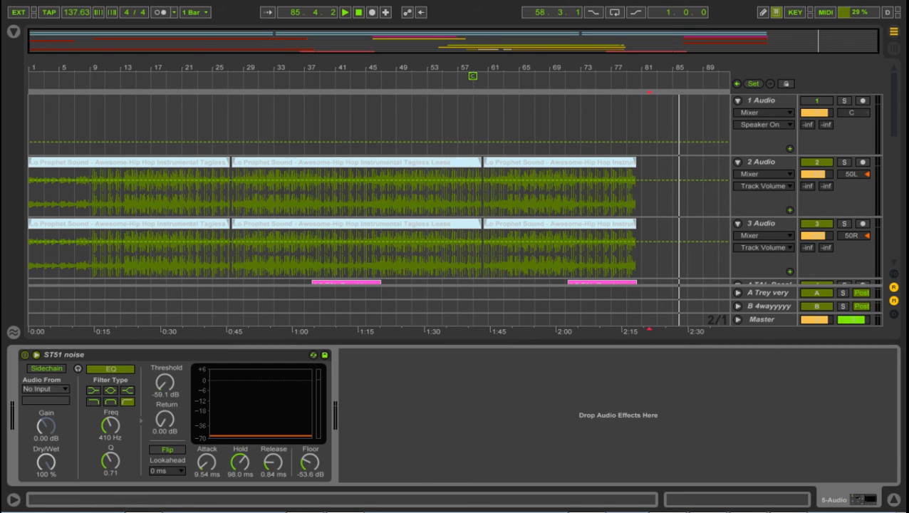
# - Switch to the YouTube Live Dashboard in Google Chrome and return to Ableton Live
pyautogui.hotkey('alt', 'Tab')
pyautogui.hotkey('alt', 'Tab')
pyautogui.hotkey('alt', 'Tab')
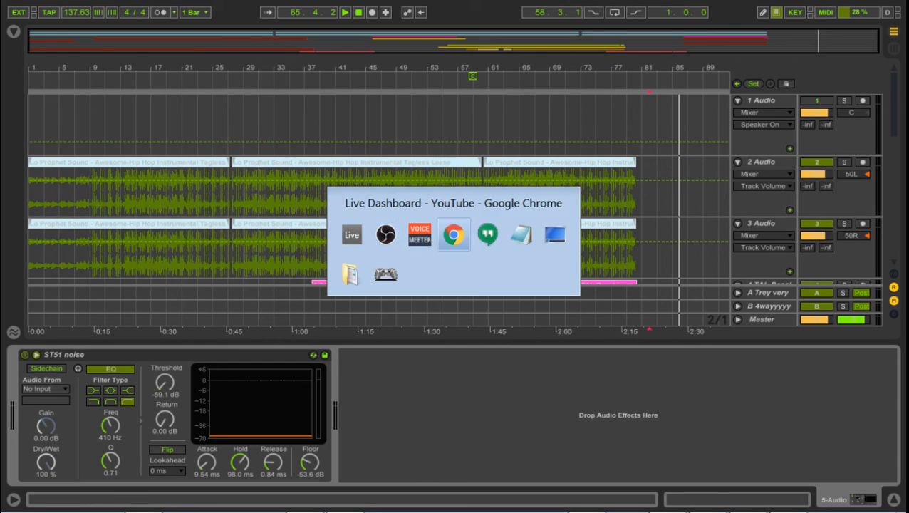
pyautogui.press('Escape')
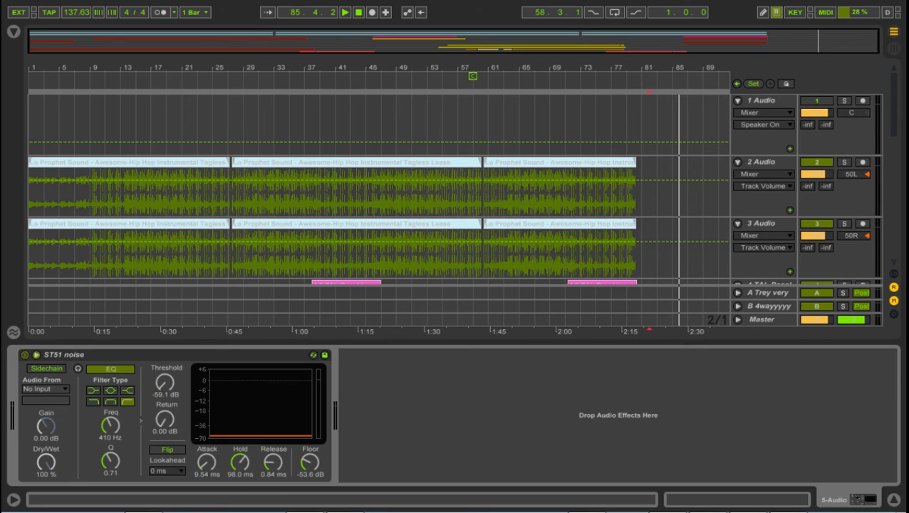
pyautogui.hotkey('alt', 'Tab')
pyautogui.press('Tab')
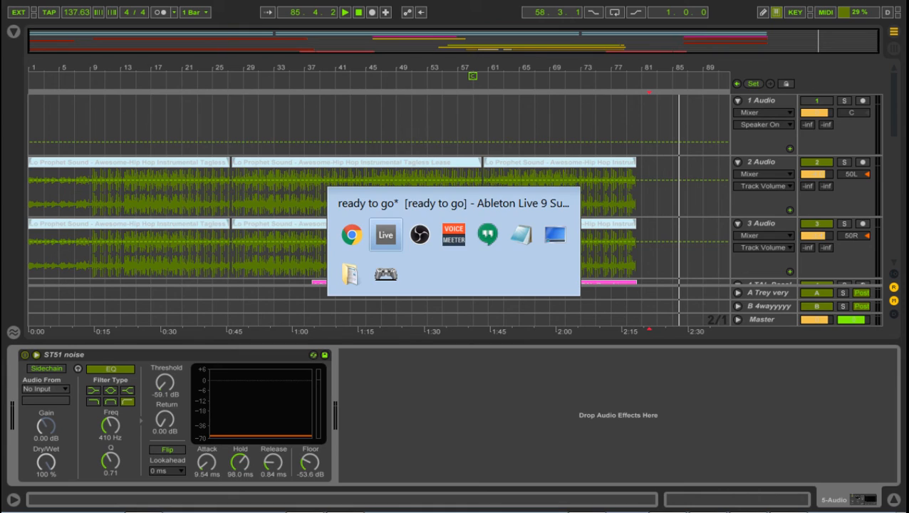